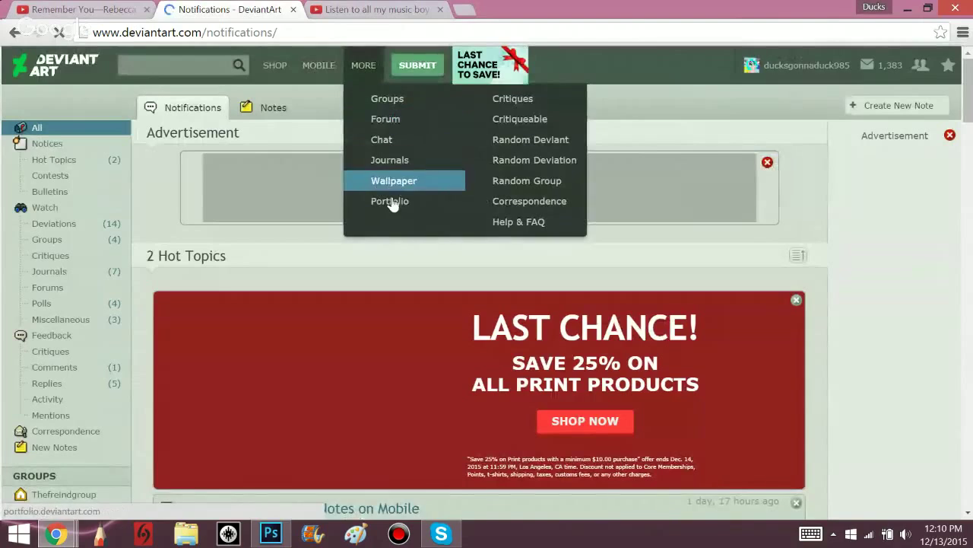
Switch to the live stream's YouTube watch page, mute its player, and look over the stream details.
left_click(386, 9)
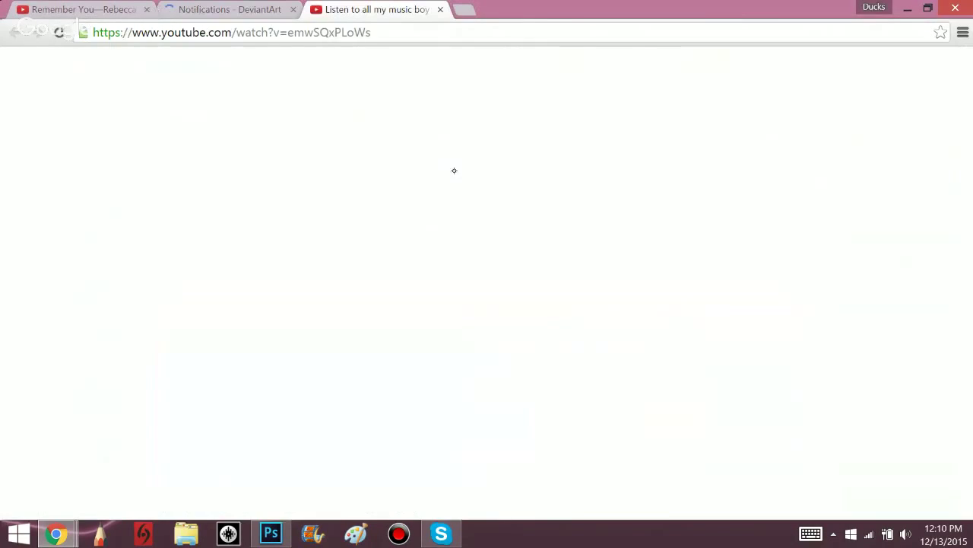
scroll(454, 168, "down", 1)
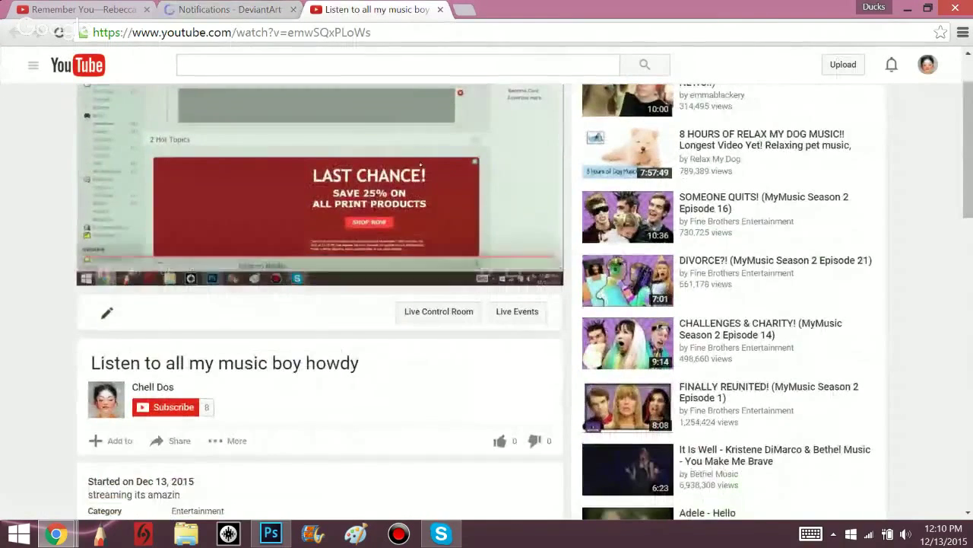
left_click(134, 271)
scroll(524, 301, "down", 2)
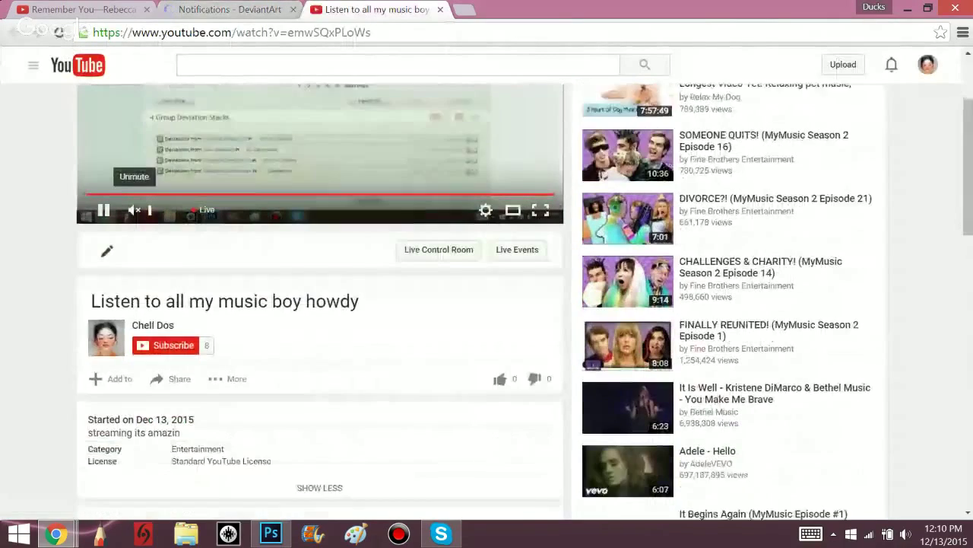
scroll(487, 305, "up", 3)
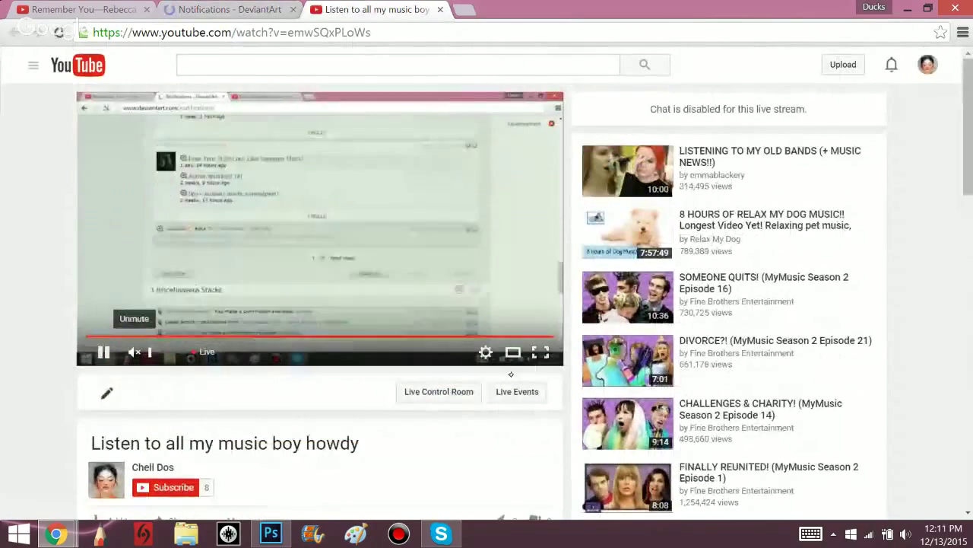
Open the stream's Live Control Room, dismiss the highlights tip, and examine the broadcast controls and public view.
left_click(462, 400)
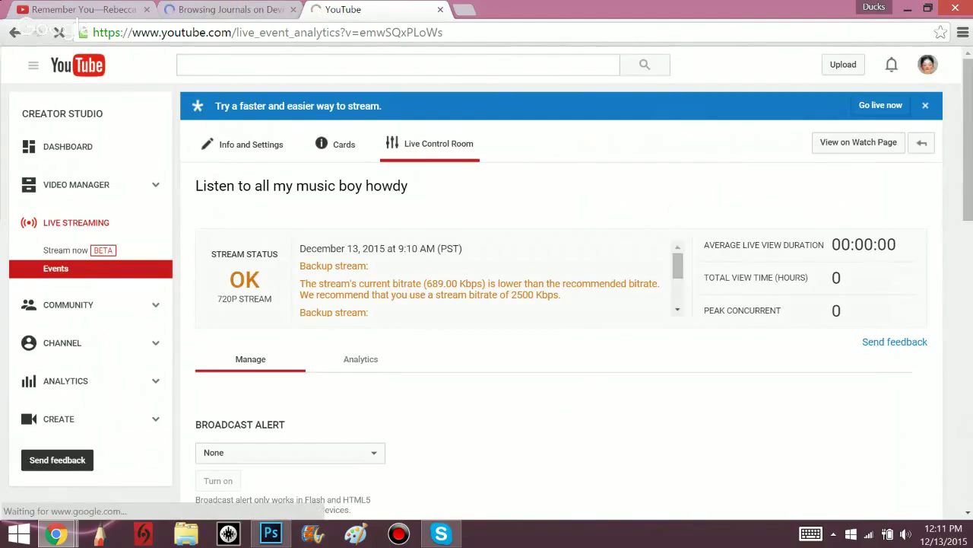
scroll(487, 282, "down", 5)
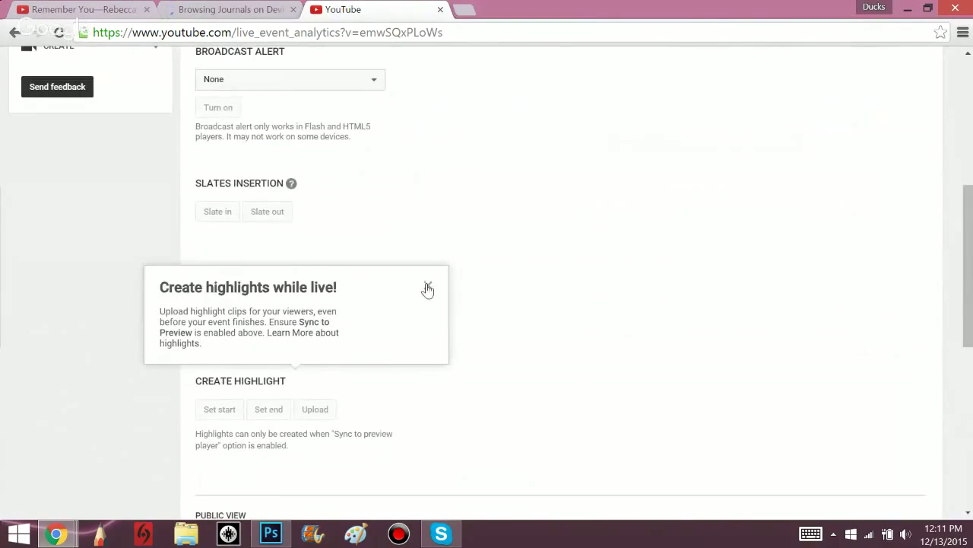
left_click(427, 288)
scroll(427, 288, "down", 3)
scroll(486, 281, "down", 3)
scroll(487, 281, "up", 12)
scroll(487, 281, "down", 3)
scroll(487, 282, "down", 5)
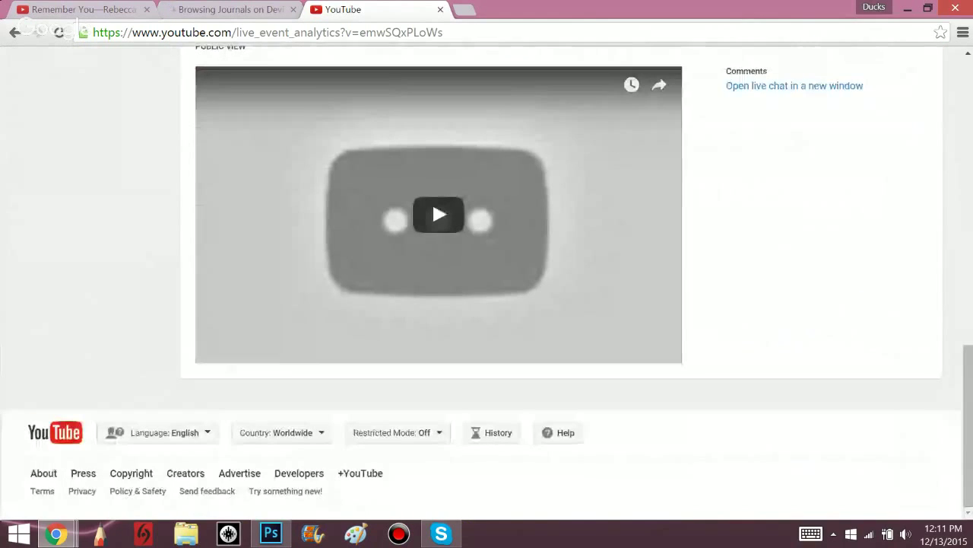
Try to open the stream's live chat in a new window, and close the page it opens.
left_click(795, 118)
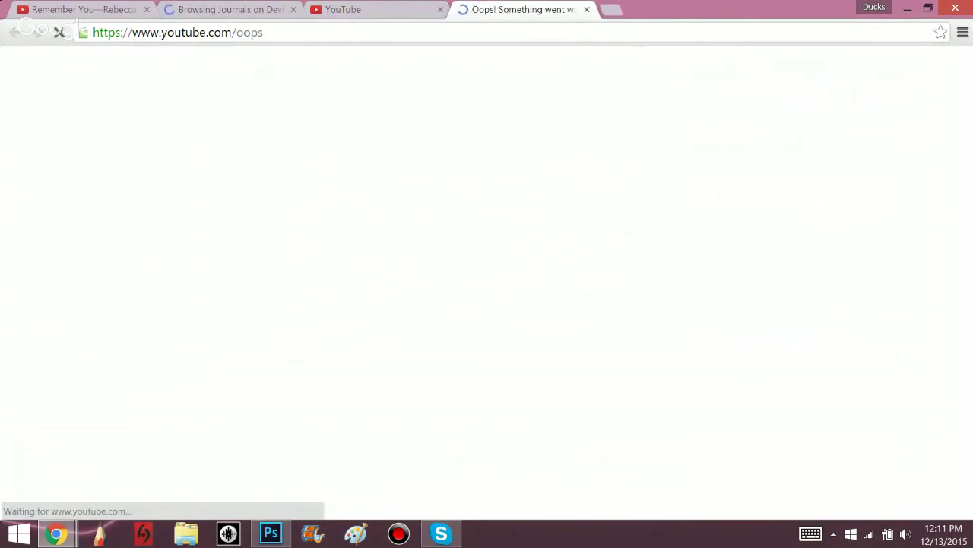
scroll(487, 282, "down", 3)
scroll(487, 281, "up", 3)
key("ctrl+w")
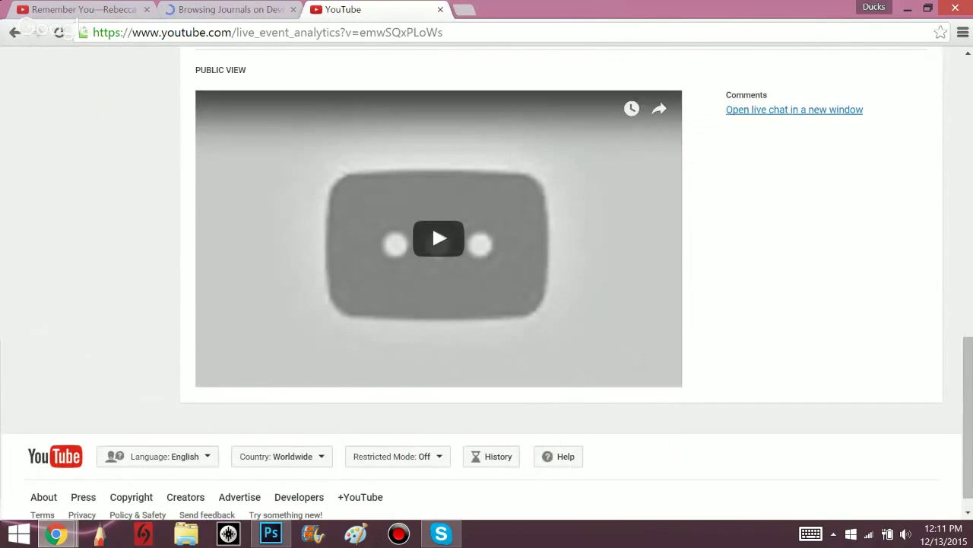
Review the live event's Cards page and its Info and Settings, and close the event's browser tab.
scroll(432, 225, "up", 10)
left_click(337, 154)
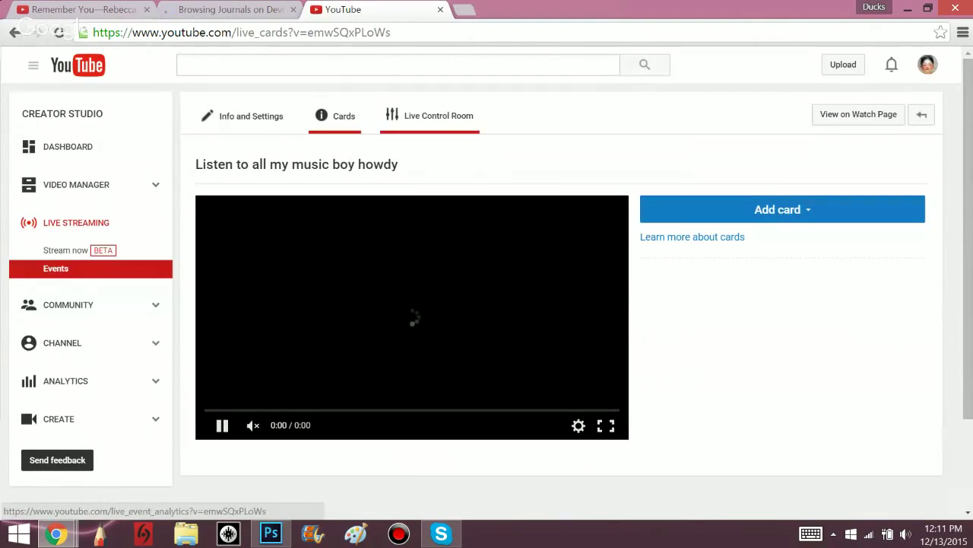
left_click(237, 122)
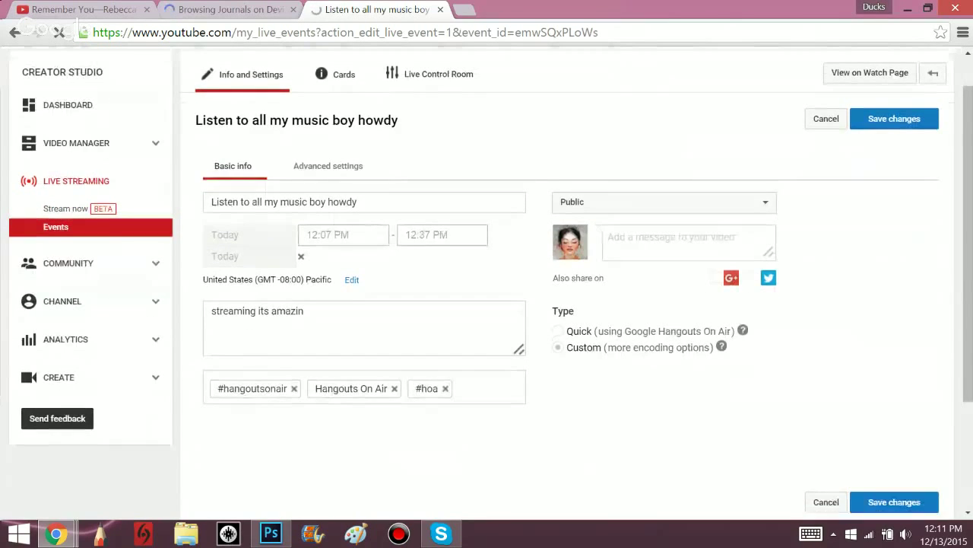
scroll(486, 274, "down", 3)
scroll(487, 283, "down", 1)
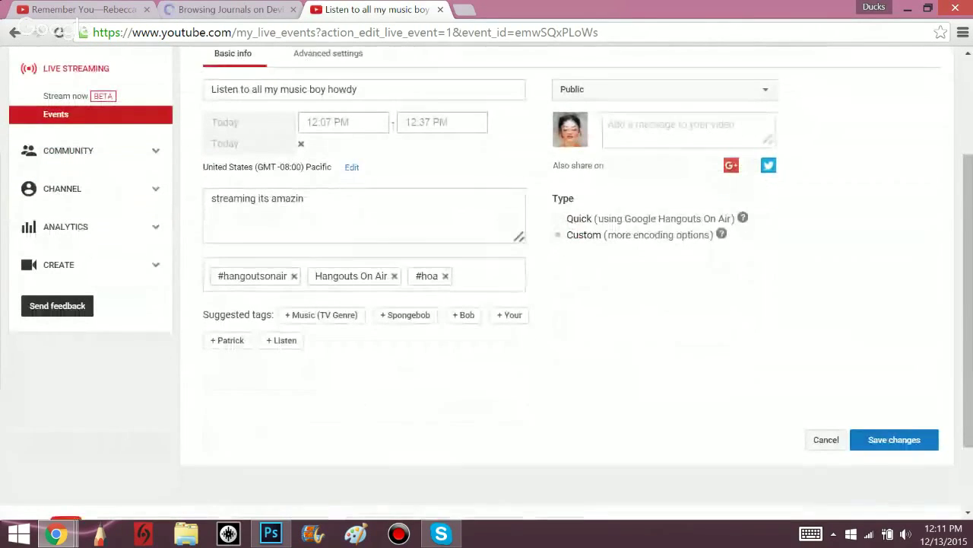
scroll(487, 274, "up", 3)
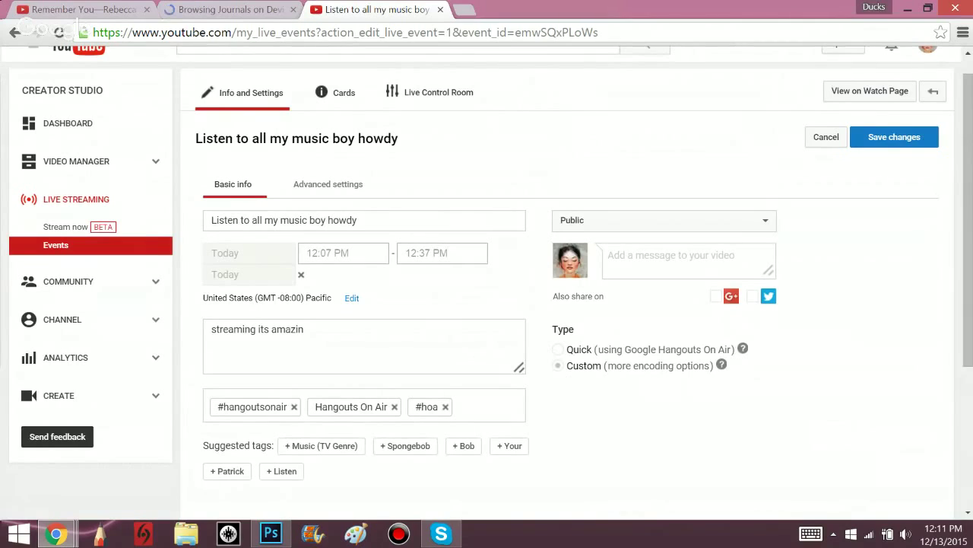
scroll(487, 274, "down", 3)
scroll(439, 80, "up", 4)
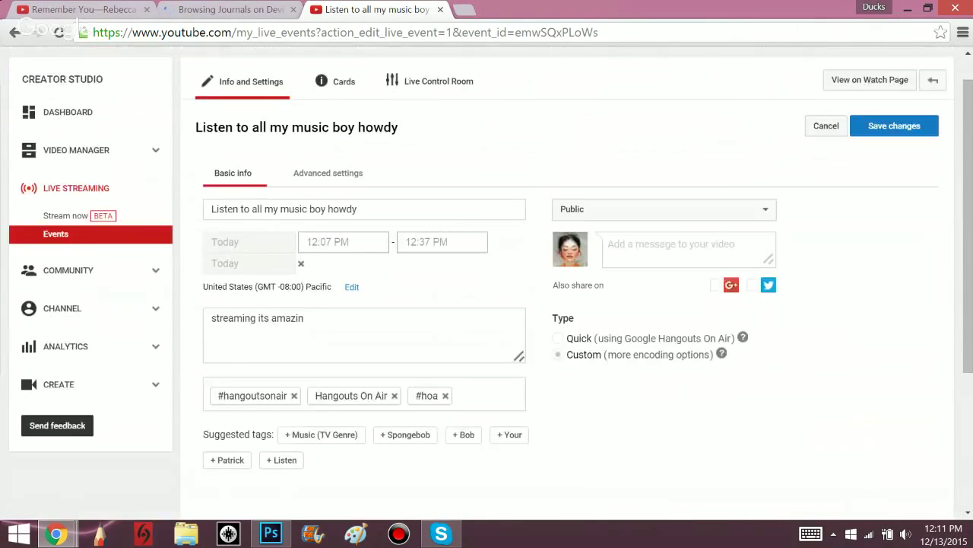
left_click(440, 9)
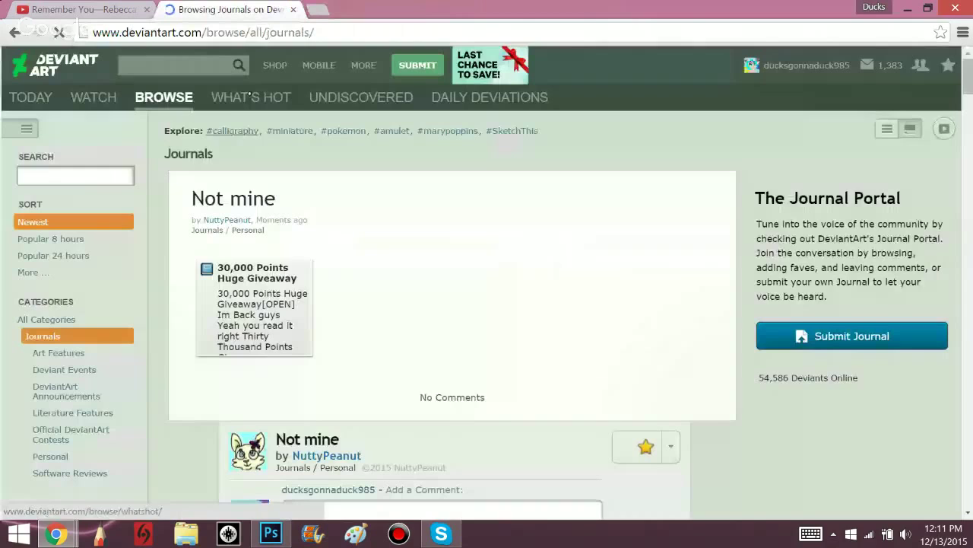
Open the account's own DeviantArt profile, and load the copied live stream link in a new browser tab.
left_click(815, 66)
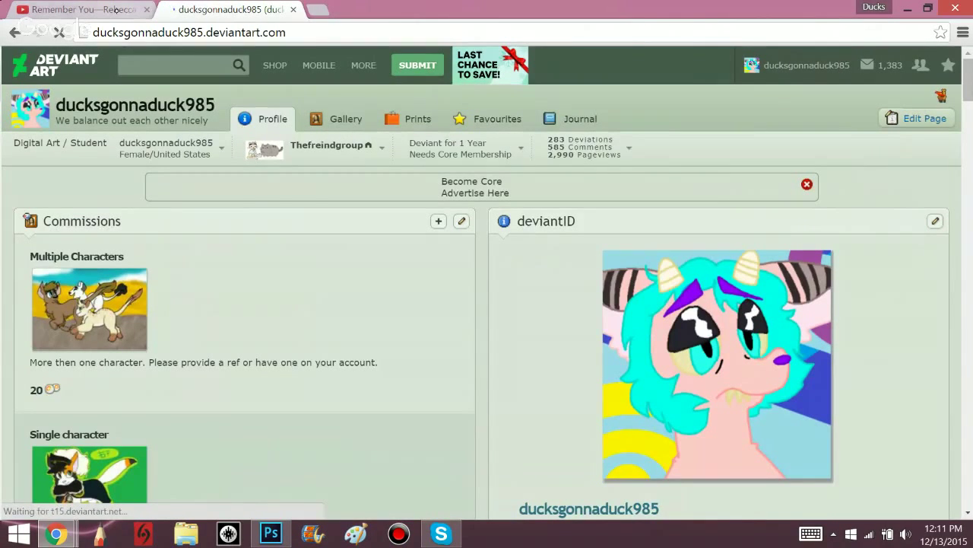
left_click(107, 10)
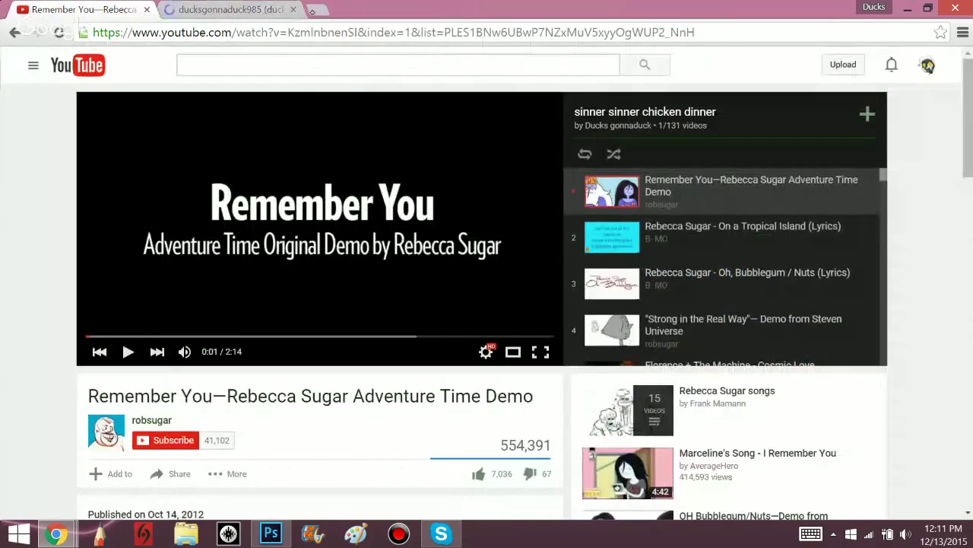
left_click(318, 10)
right_click(648, 31)
left_click(701, 122)
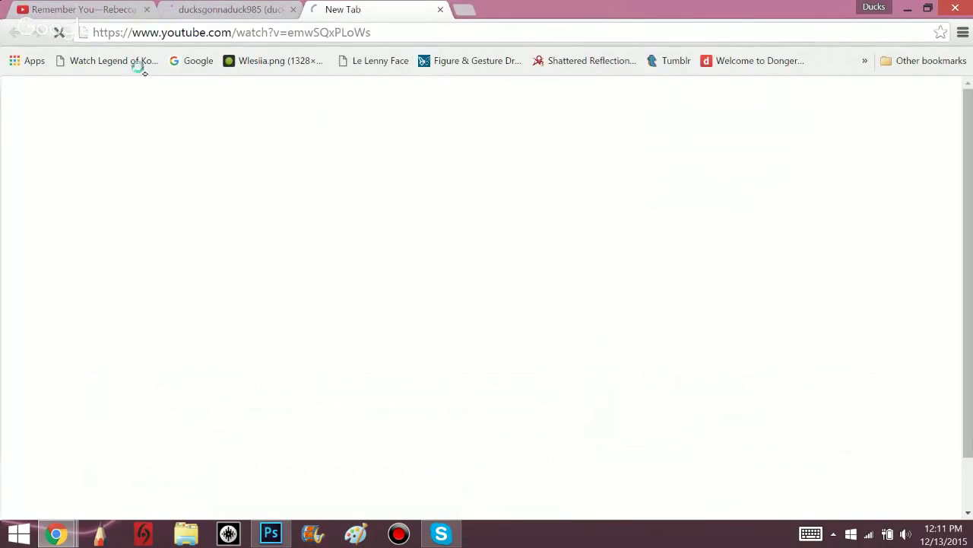
Start playing the Remember You demo video and adjust its player volume.
left_click(121, 9)
left_click(128, 351)
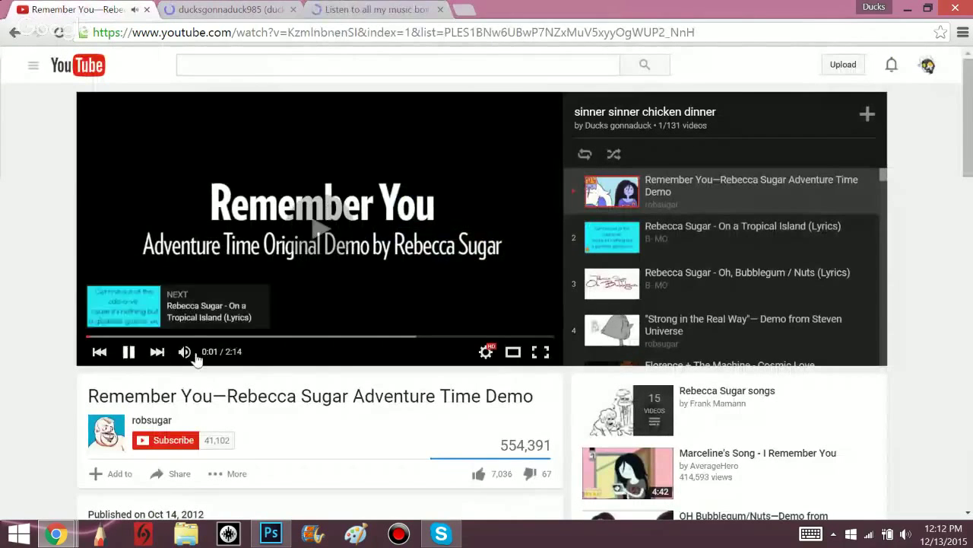
left_click_drag(221, 353, 212, 352)
Check the reloaded live stream watch page and return to the DeviantArt profile.
left_click(221, 9)
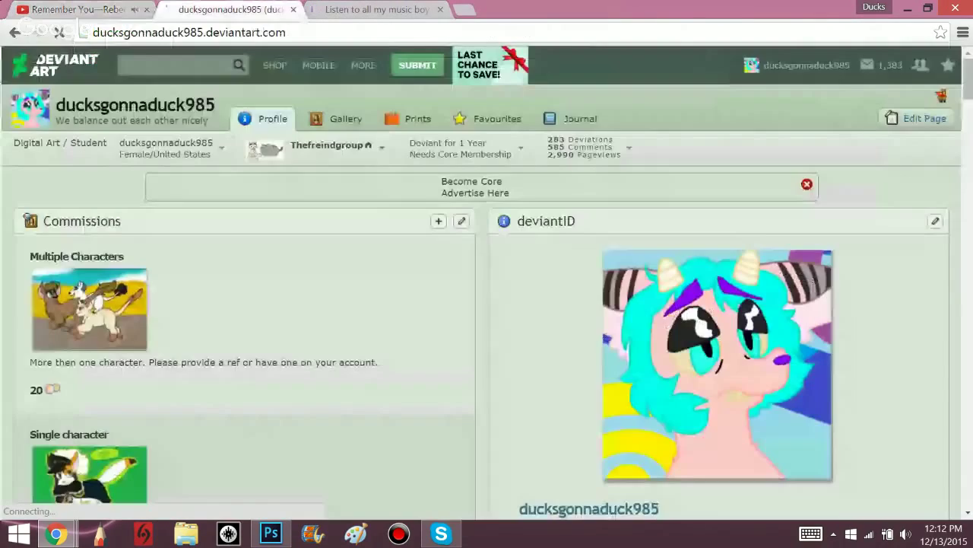
left_click(369, 10)
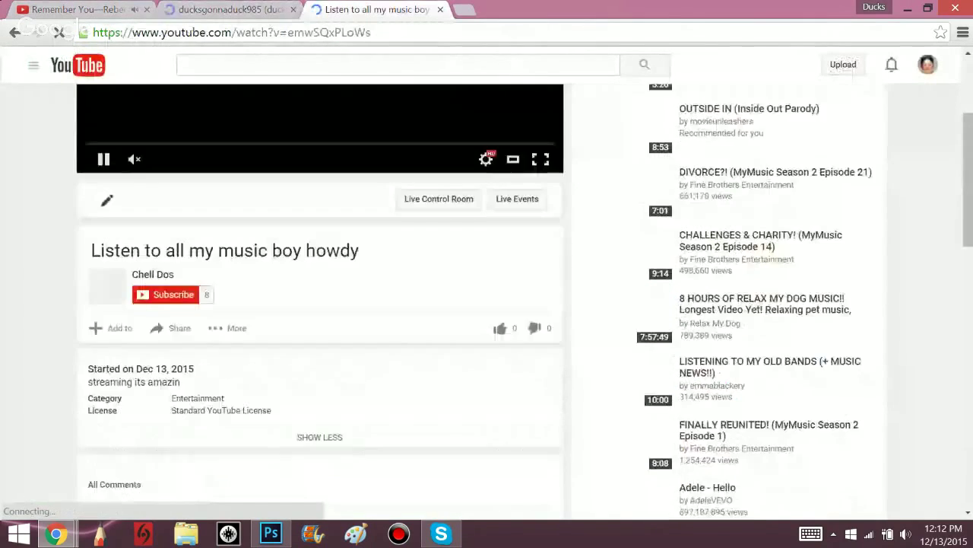
key("ctrl+shift+Tab")
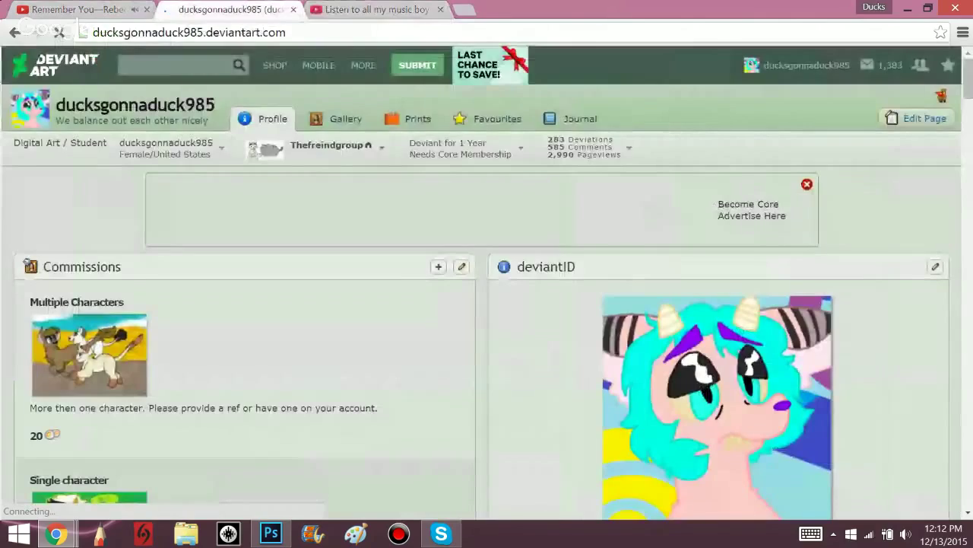
key("ctrl+Tab")
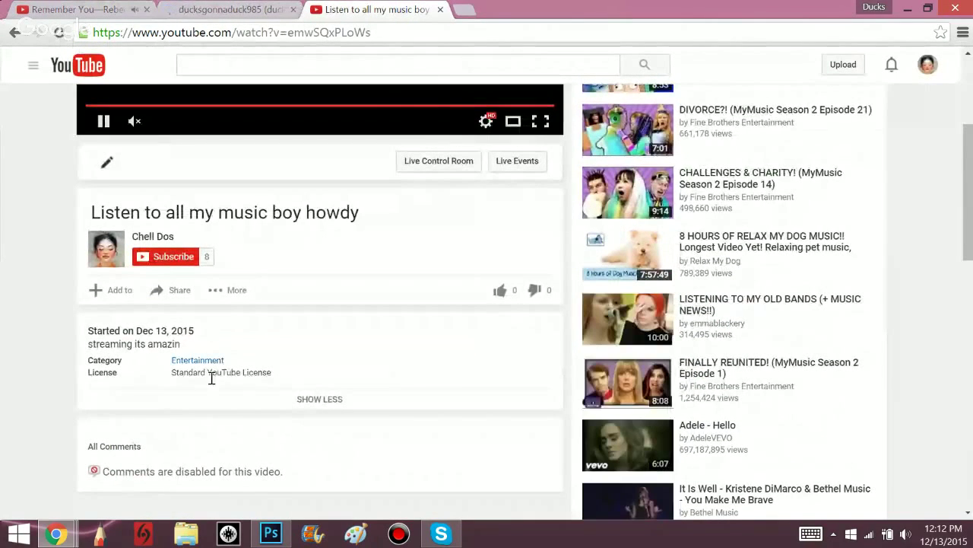
scroll(487, 305, "up", 3)
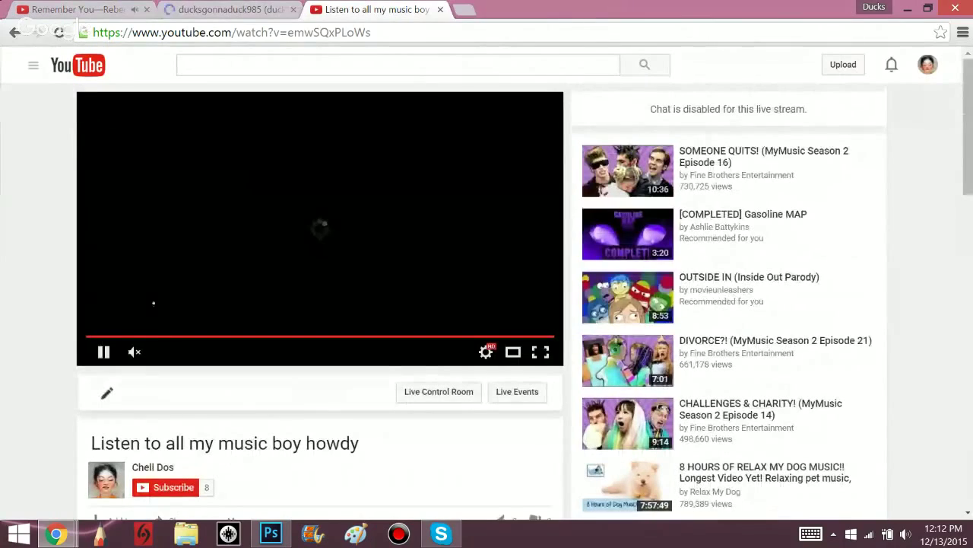
left_click(260, 11)
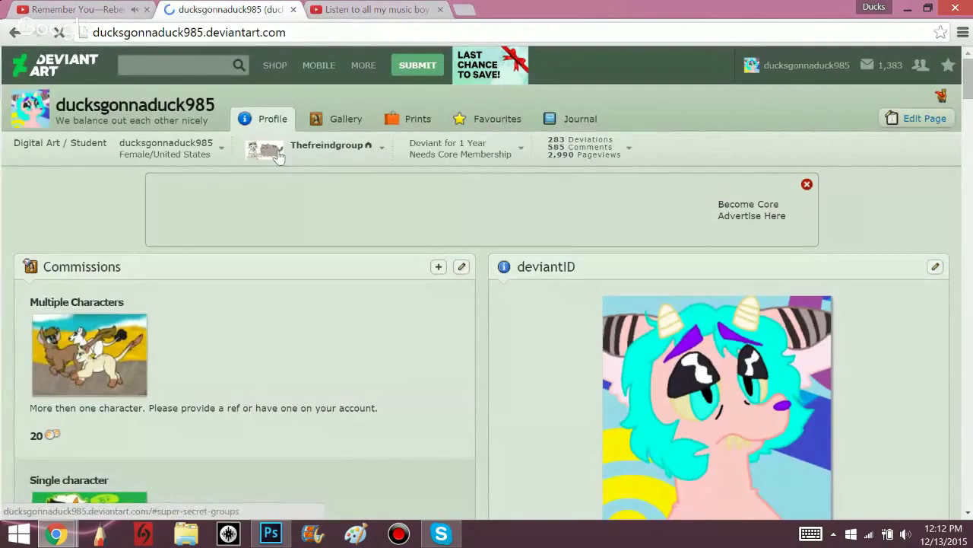
Switch to Photoshop and sketch a long tail extending from the leaping animal's rump with light blue brush strokes.
left_click(271, 532)
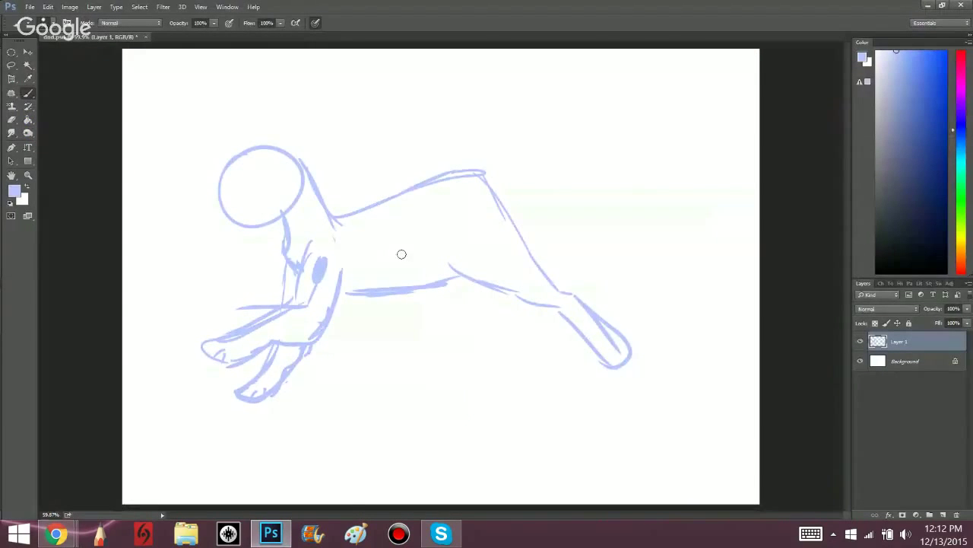
left_click_drag(477, 169, 587, 132)
left_click_drag(504, 168, 684, 117)
left_click_drag(539, 182, 641, 148)
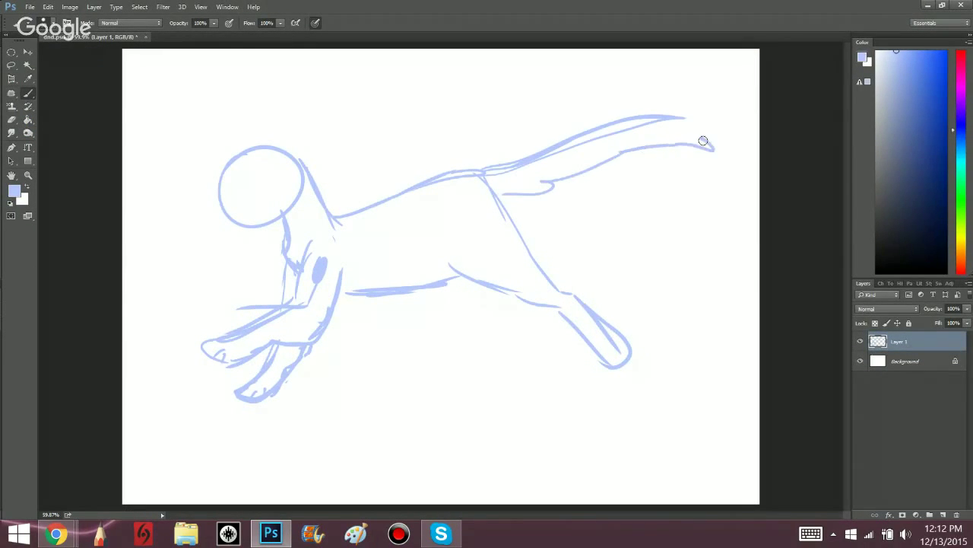
left_click_drag(679, 118, 513, 174)
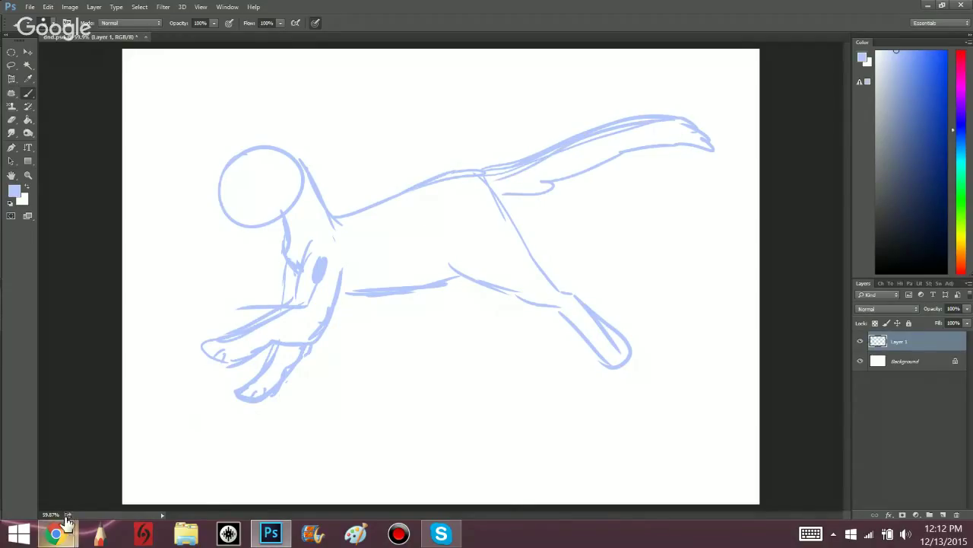
Check the Google Hangouts broadcast window, return to the DeviantArt browser window, and close the live stream tab.
mouse_move(61, 531)
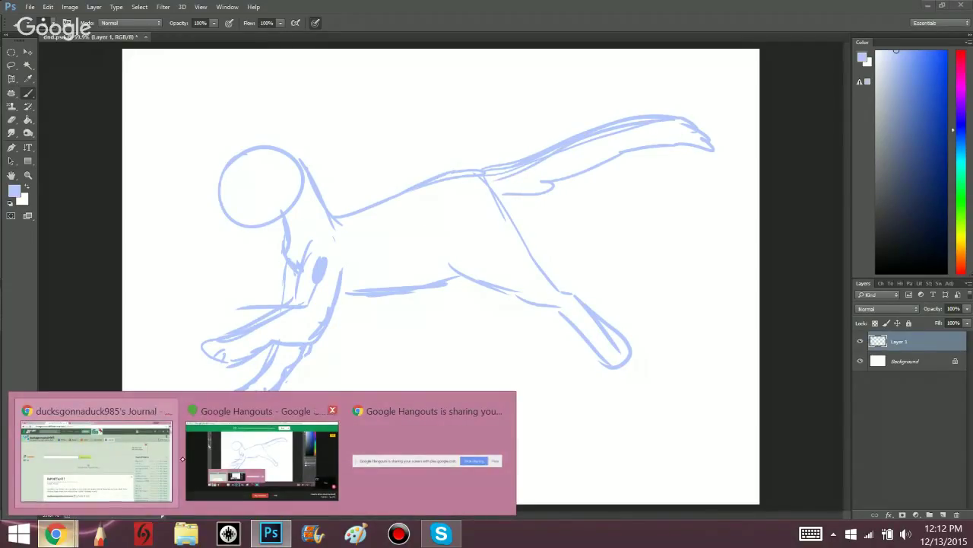
left_click(258, 456)
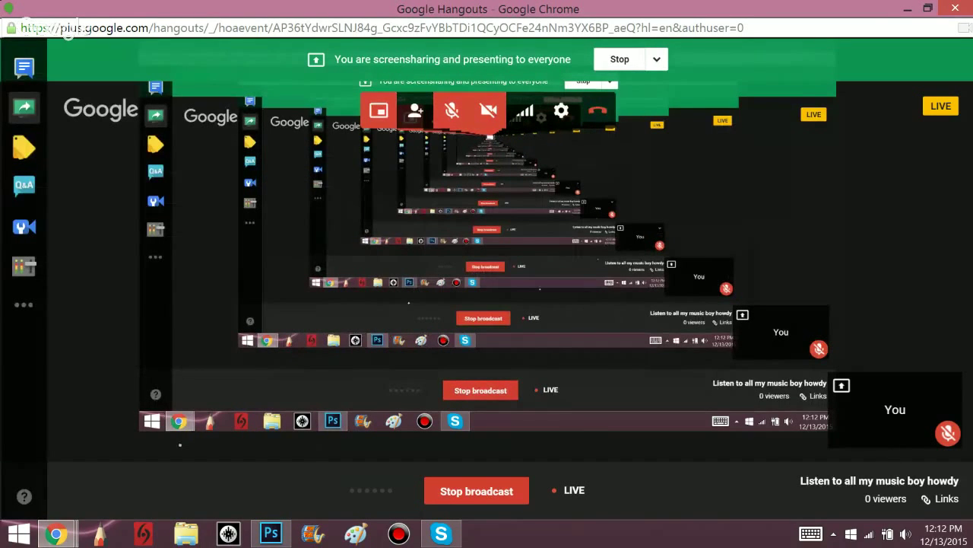
mouse_move(55, 533)
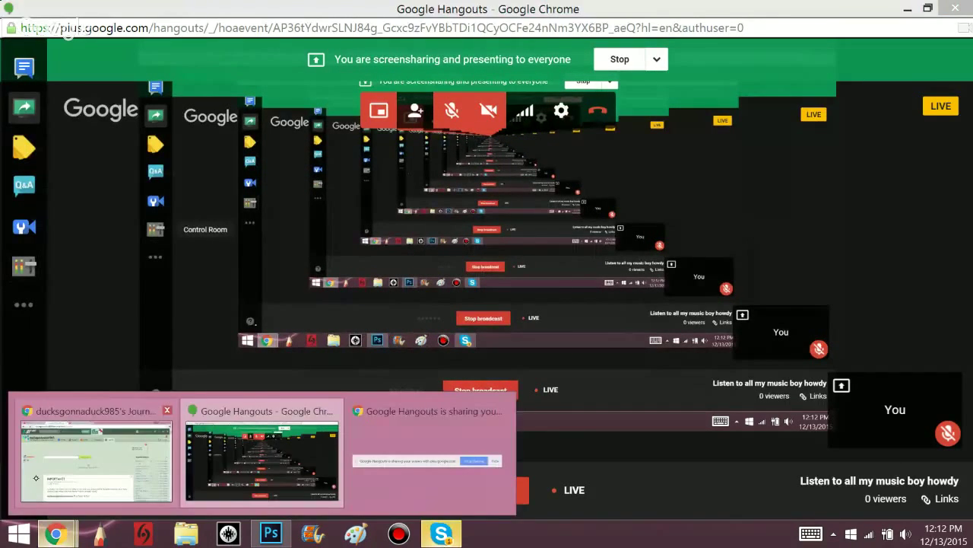
left_click(91, 449)
left_click(440, 9)
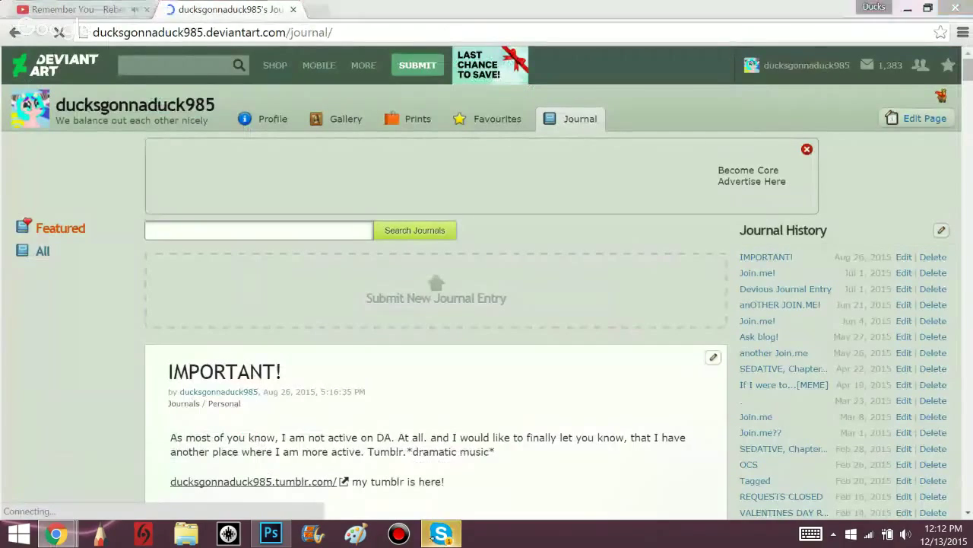
Check the new Skype message and return to the DeviantArt journal page.
left_click(440, 534)
left_click(440, 534)
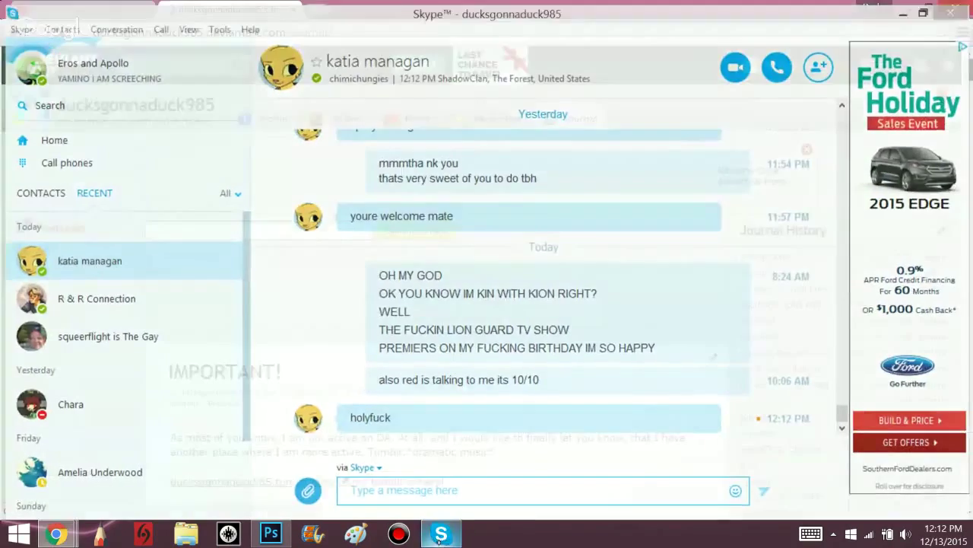
scroll(487, 284, "down", 1)
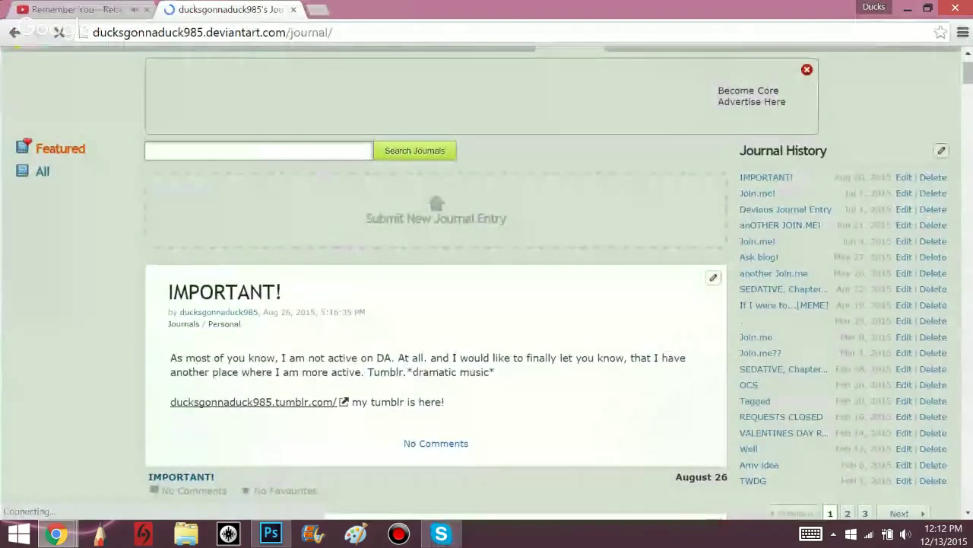
Start a new DeviantArt journal entry and check the Q&A feature in the Google Hangouts broadcast window before returning to the entry.
left_click(435, 218)
left_click(55, 533)
left_click(276, 456)
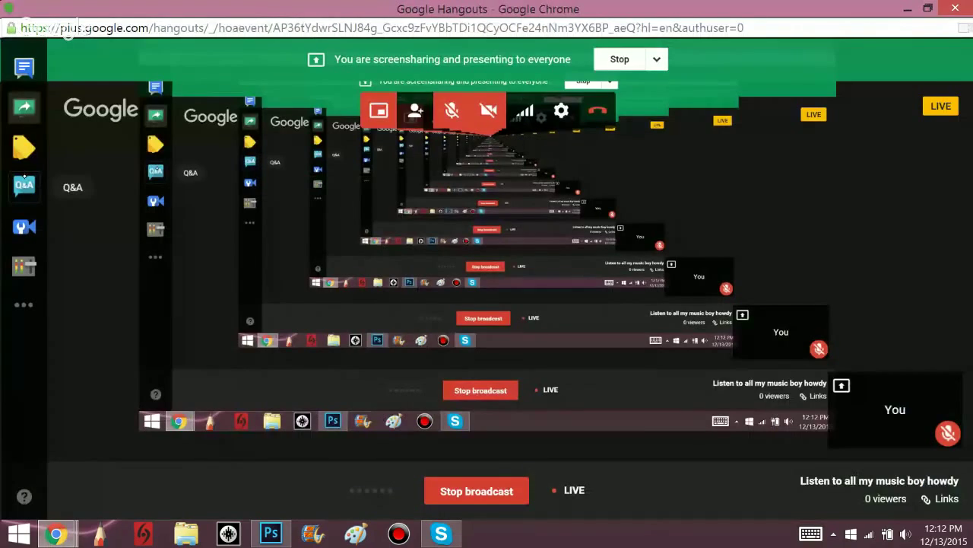
left_click(24, 183)
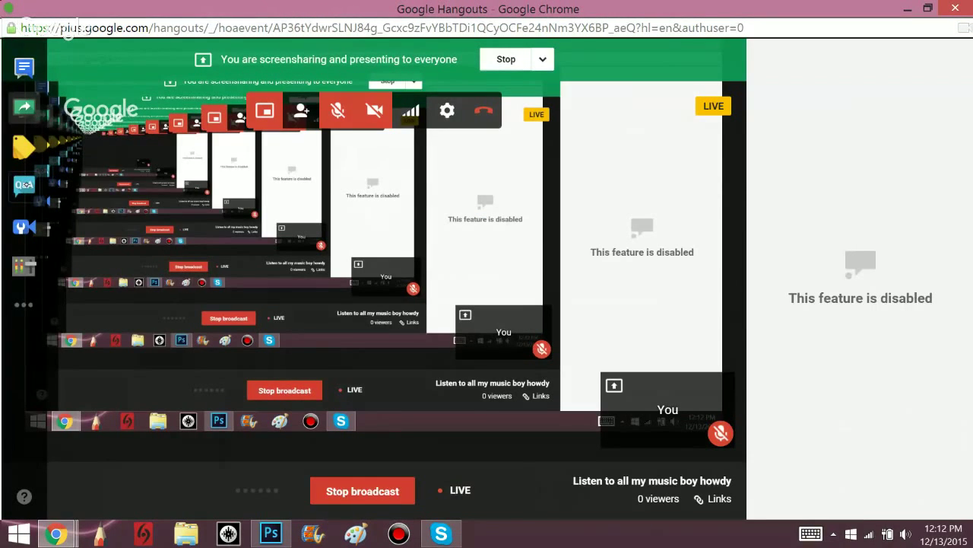
left_click(24, 186)
left_click(57, 534)
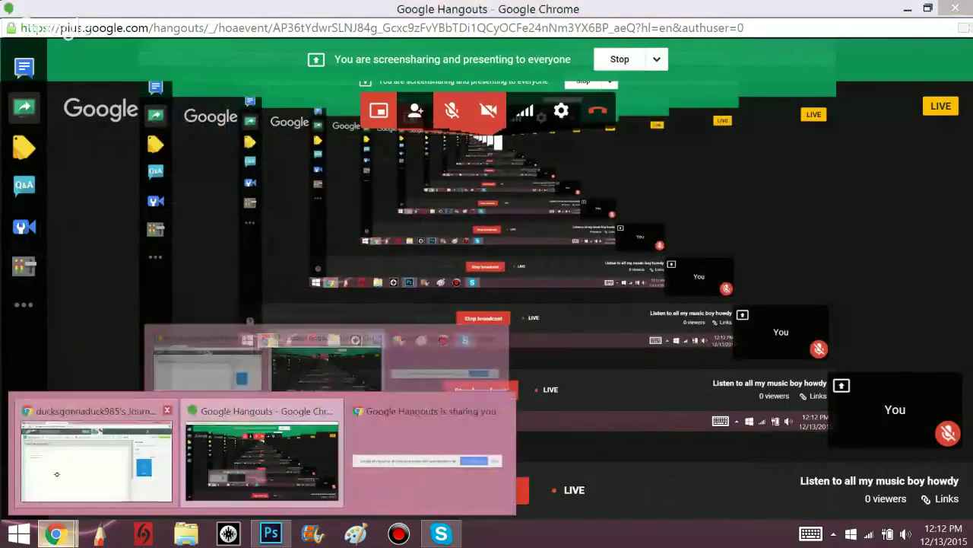
left_click(93, 456)
Title the journal entry "streaming boy howdy!!" and write "come listen to my playlist n watch me draw its pretty gr8" as its text.
left_click(439, 185)
type("st")
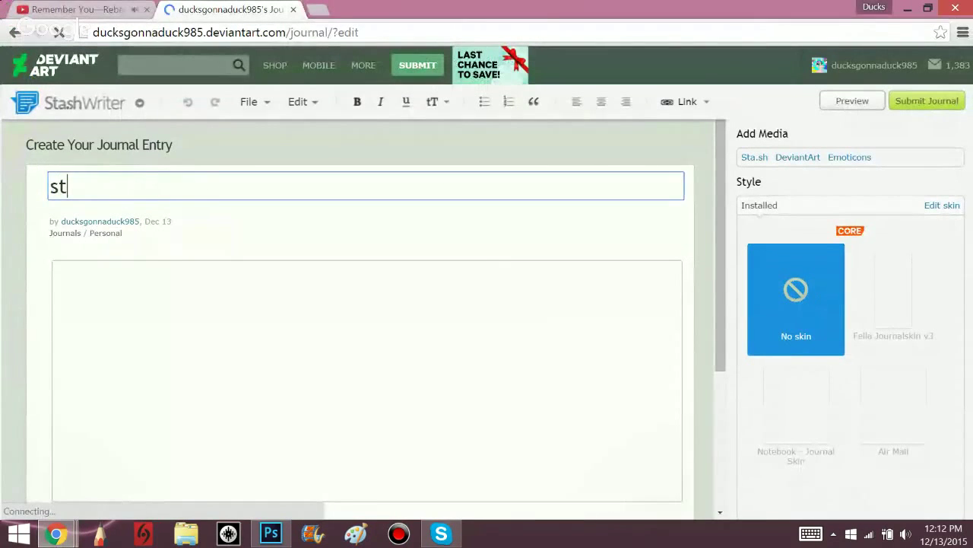
type("reaming boy howdy!!")
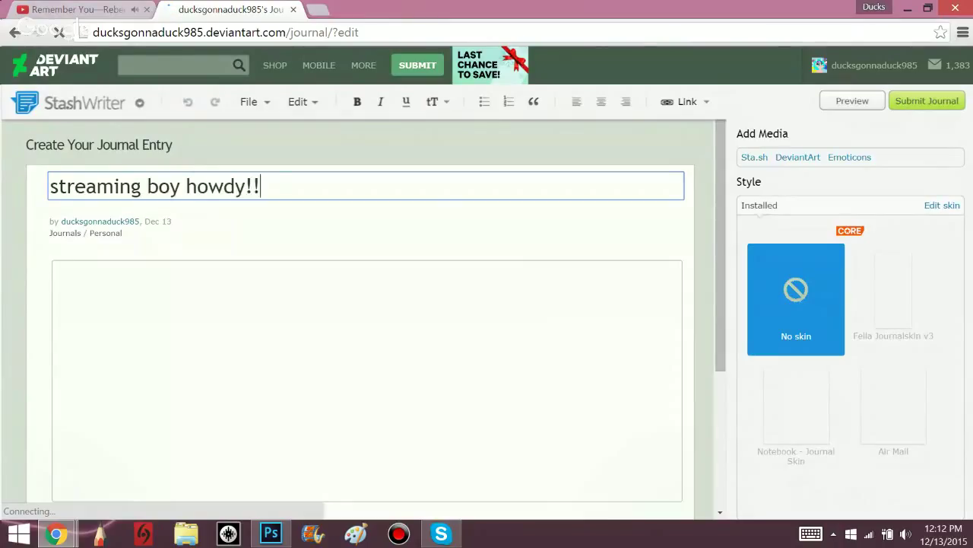
left_click(606, 341)
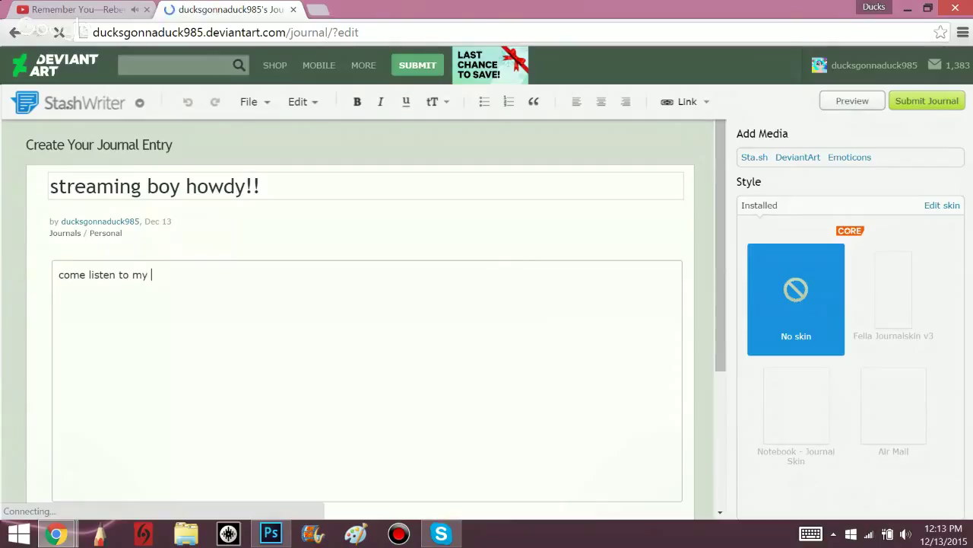
type("come listen to my playlist n watch me draw its pretty gr")
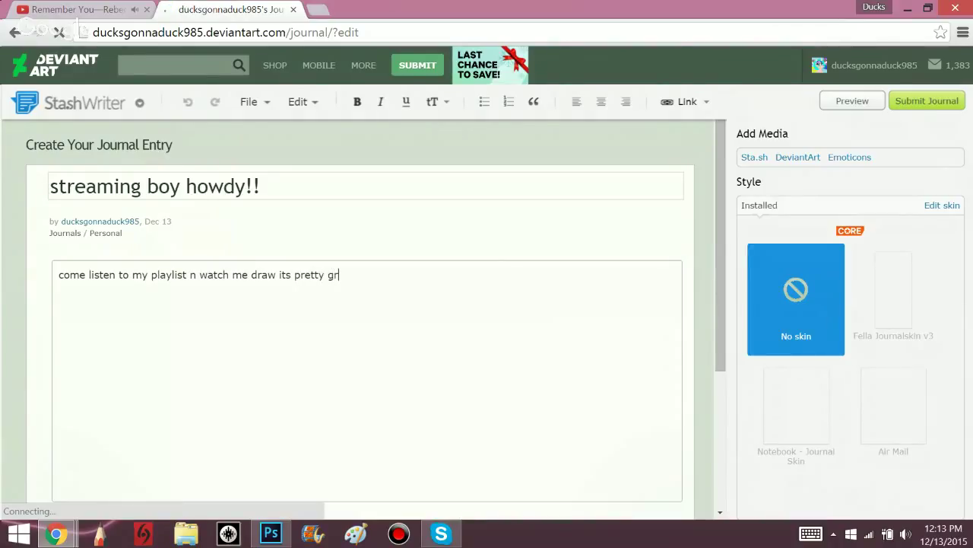
Paste the live stream link after "gr8" in the journal text and submit the journal.
right_click(429, 268)
left_click(495, 361)
scroll(493, 184, "down", 2)
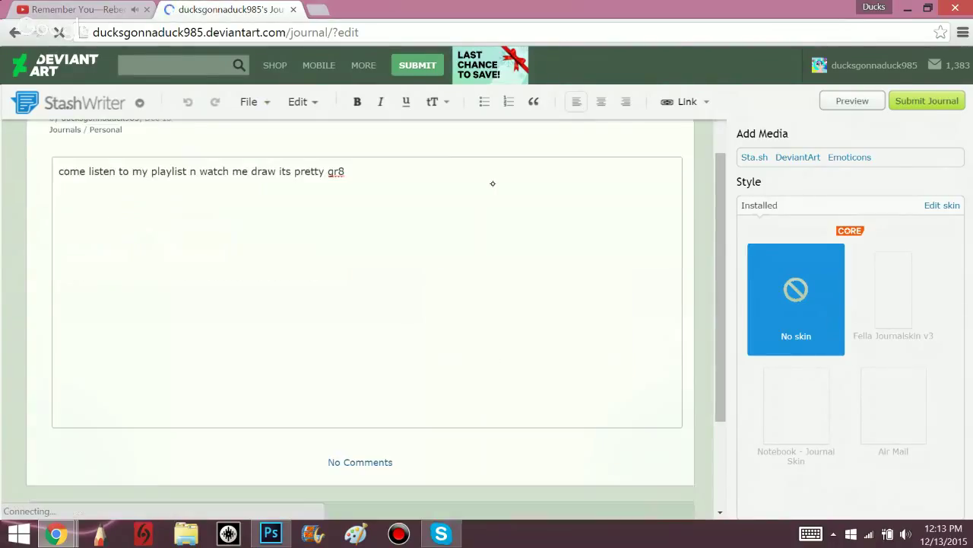
right_click(431, 174)
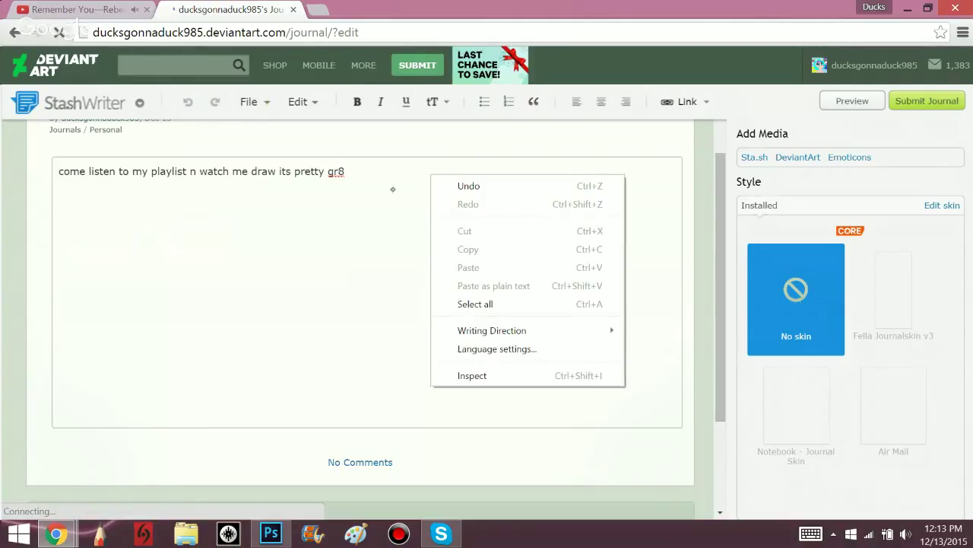
left_click(393, 189)
right_click(373, 172)
left_click(416, 265)
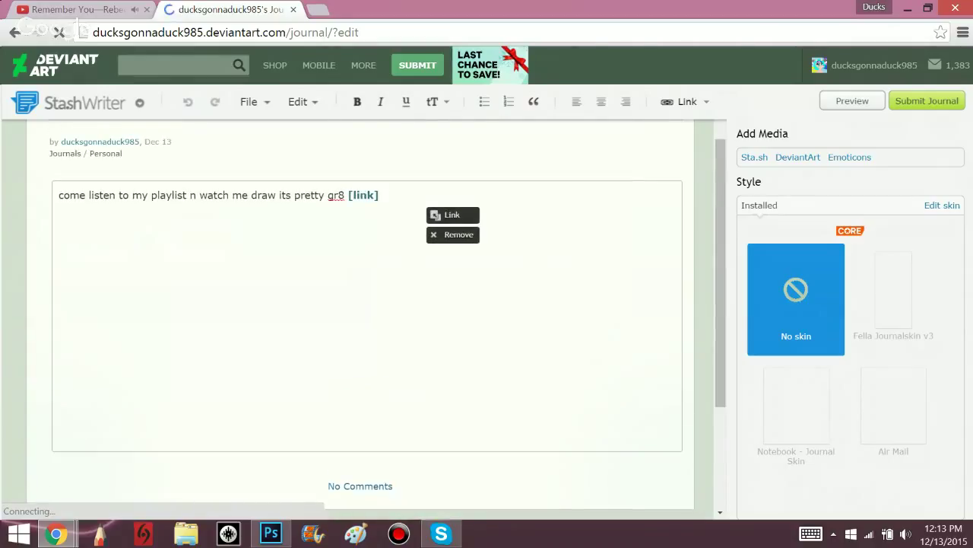
scroll(470, 222, "down", 2)
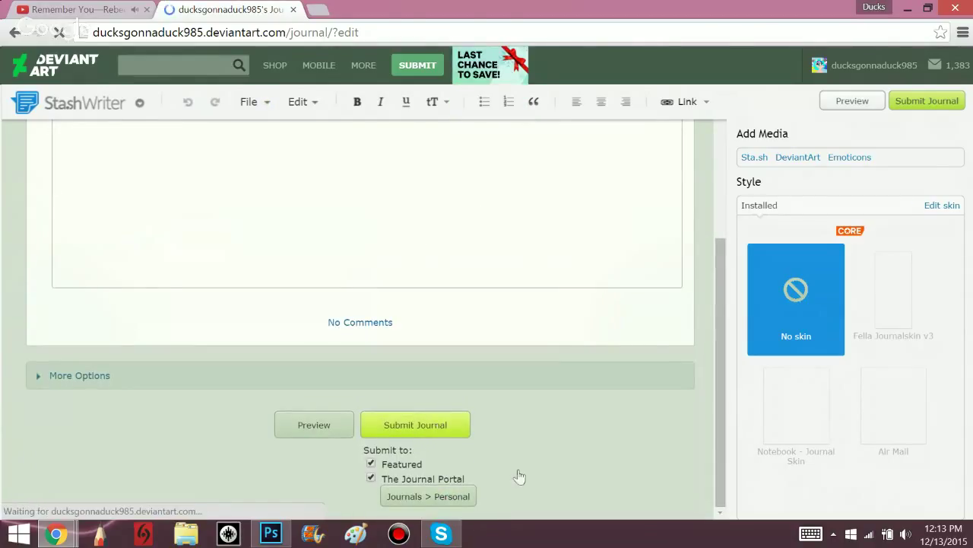
Switch to the Google Hangouts broadcast window and open its group chat.
left_click(63, 530)
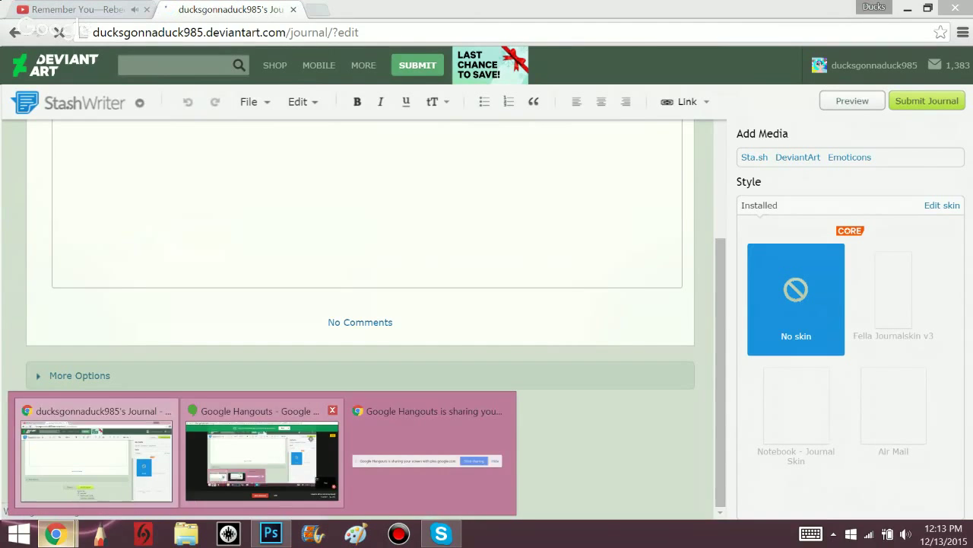
left_click(314, 435)
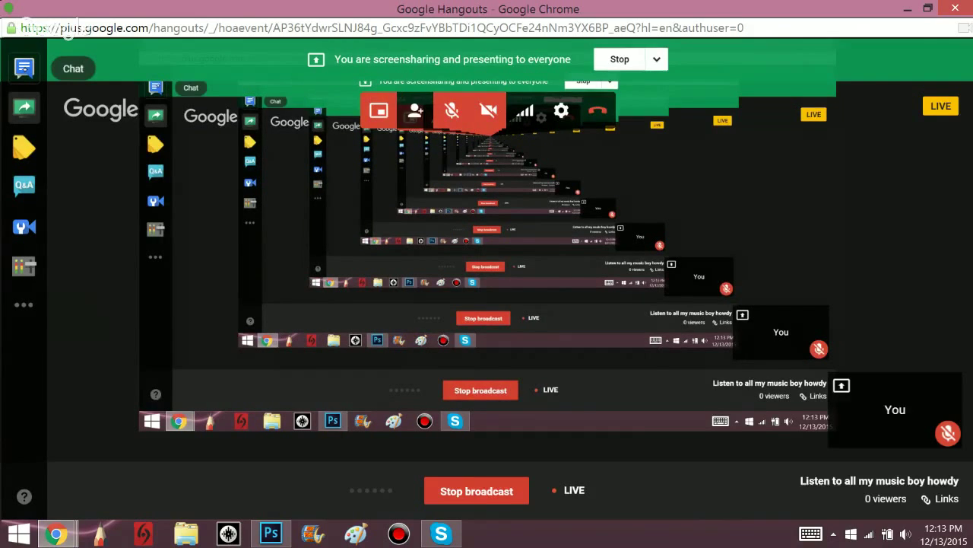
left_click(25, 67)
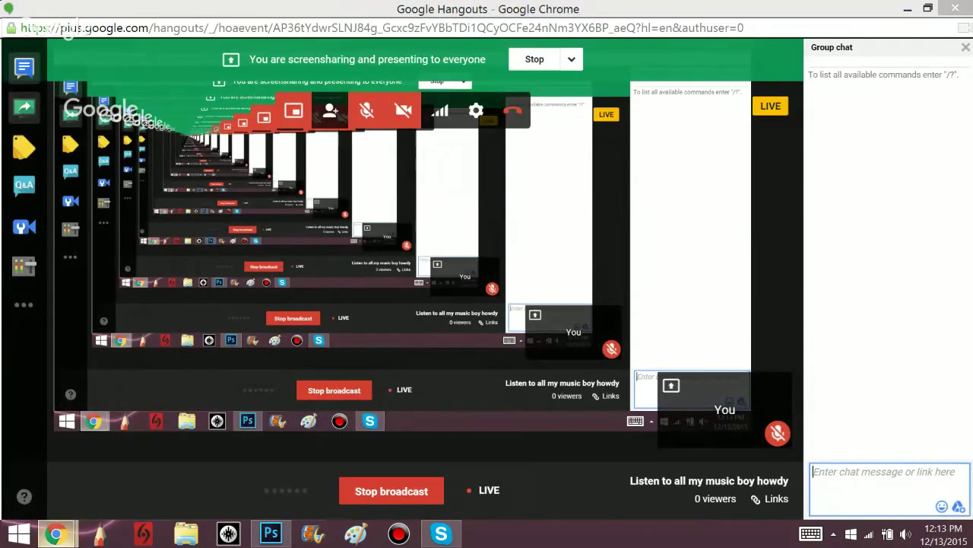
Return to the DeviantArt window and review the published "streaming boy howdy!!" journal entry.
mouse_move(56, 534)
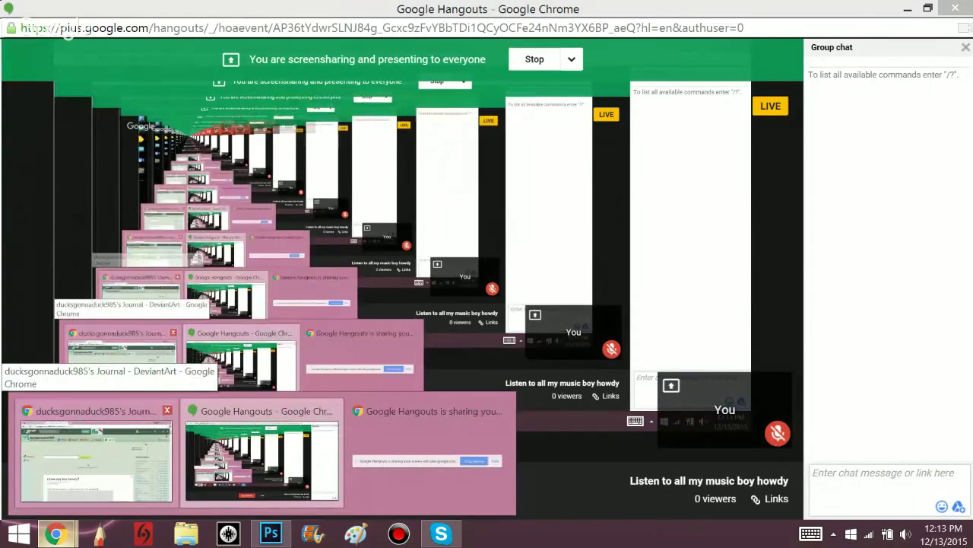
left_click(97, 456)
scroll(487, 282, "down", 5)
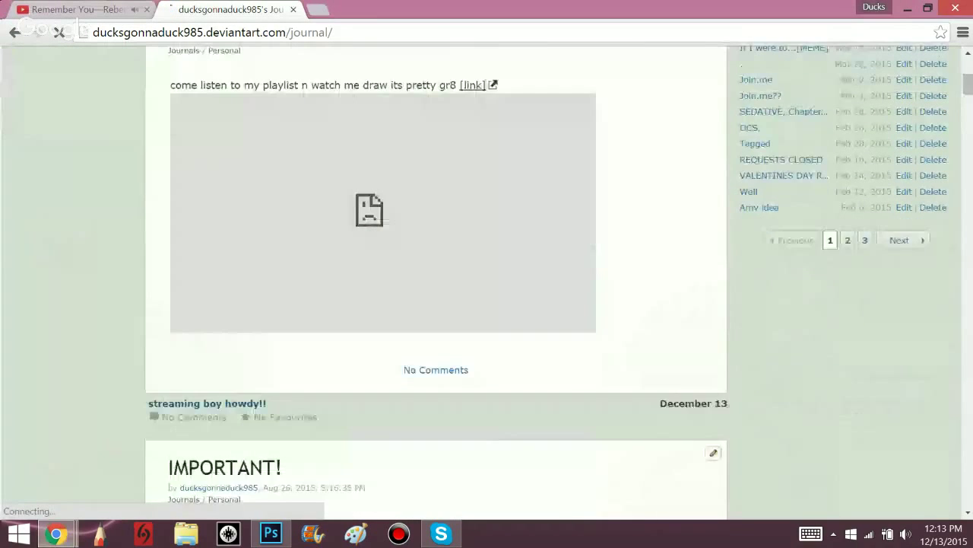
scroll(487, 282, "up", 1)
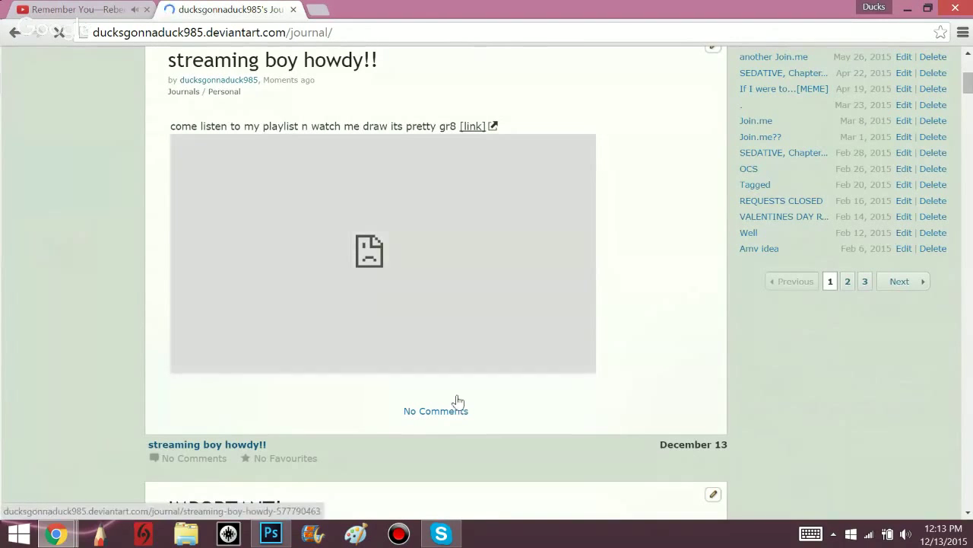
Switch to Photoshop, undo the curved haunch strokes, and sketch the second hind leg just below the first one.
left_click(101, 9)
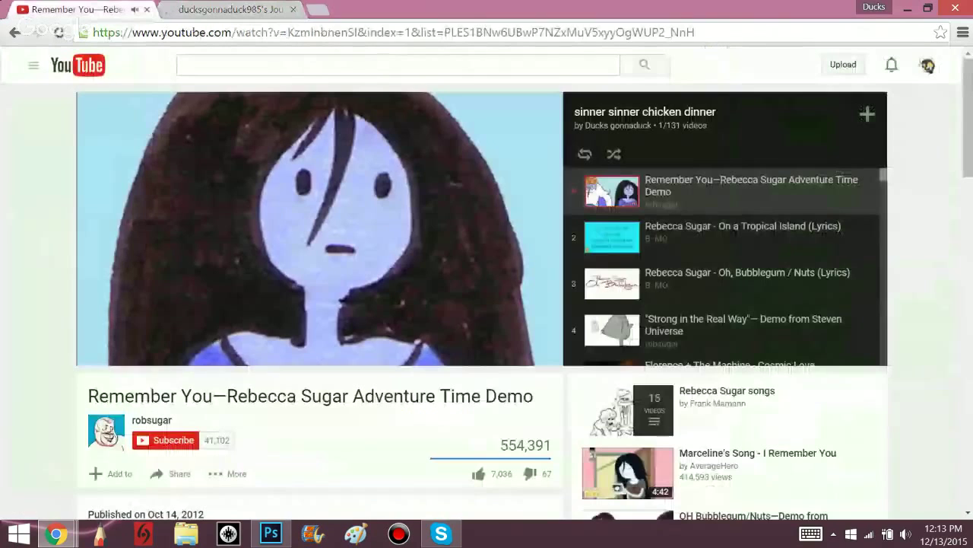
left_click(271, 533)
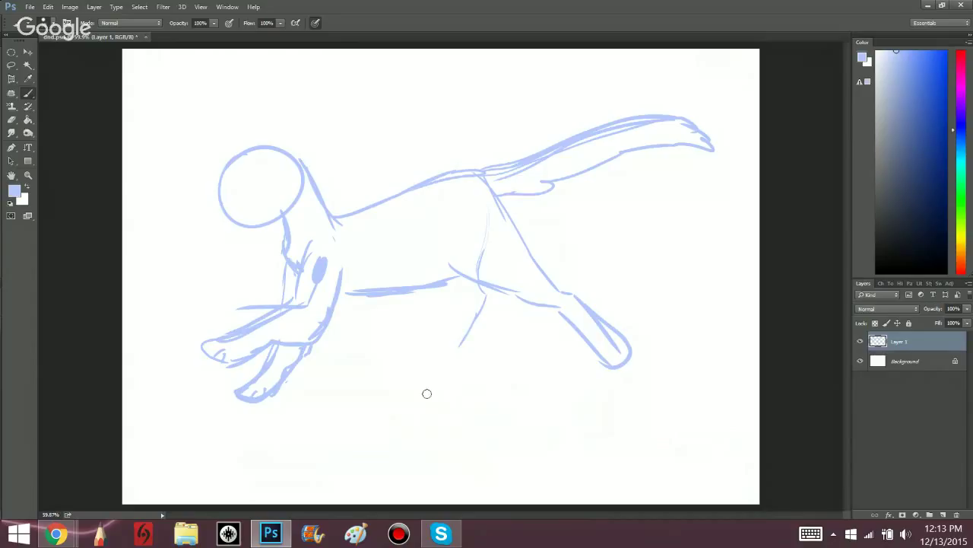
key("ctrl+z")
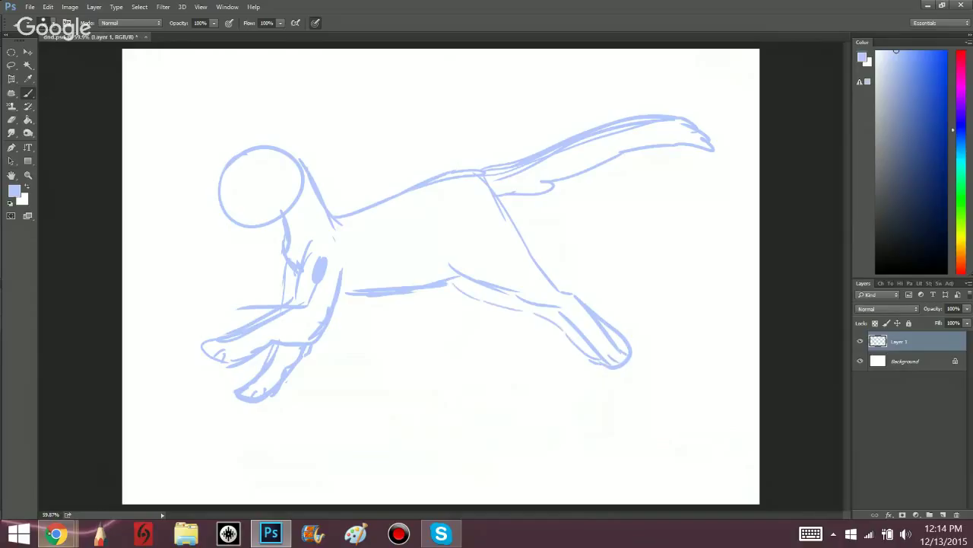
Check the Google Hangouts broadcast window and its group chat, and return to the main browser window.
mouse_move(56, 534)
left_click(263, 456)
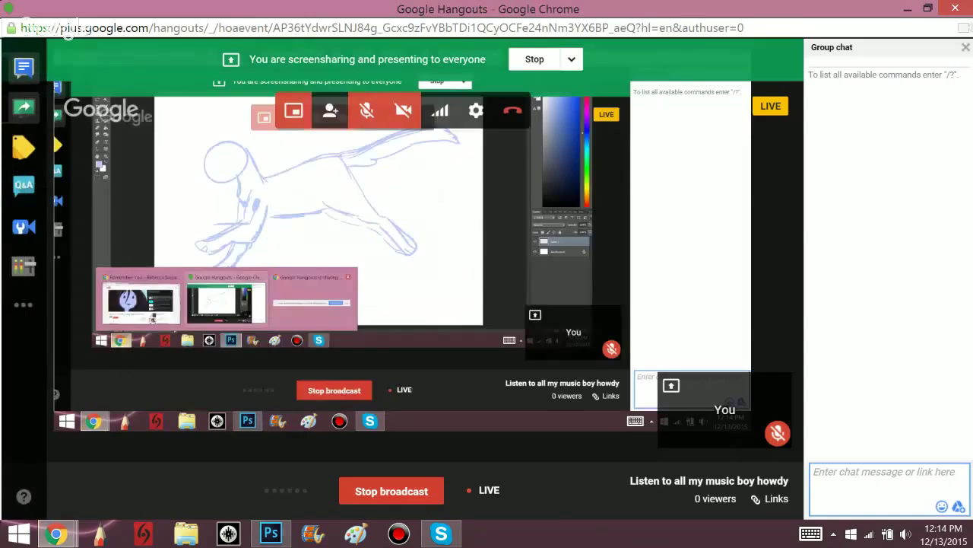
key("alt+Tab")
Open the stream link from the published journal entry in a new tab and close the DeviantArt journal tab.
left_click(228, 9)
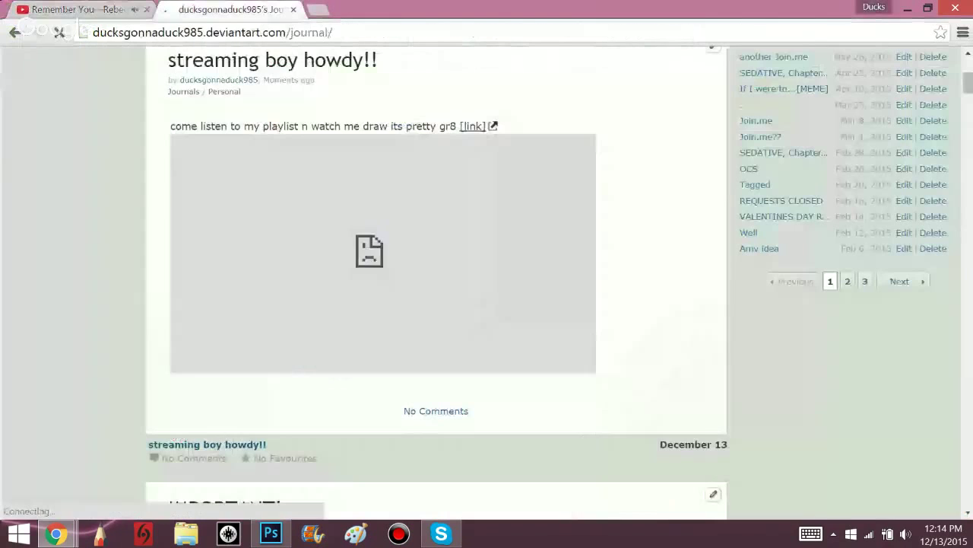
right_click(473, 127)
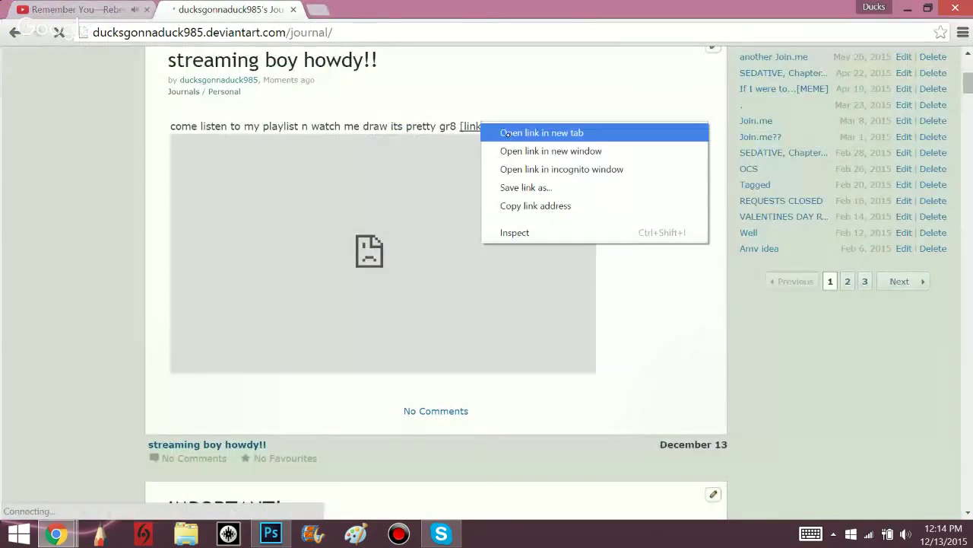
left_click(570, 130)
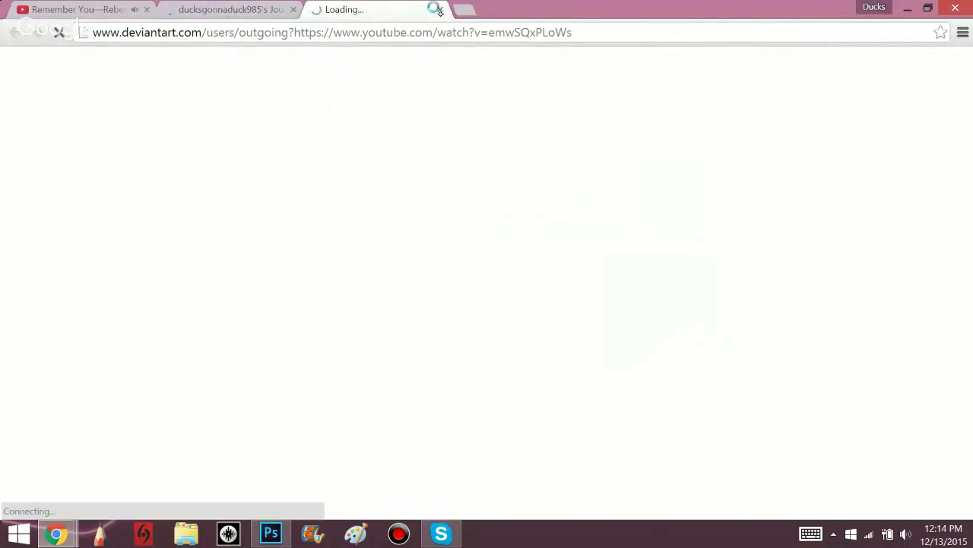
left_click(293, 9)
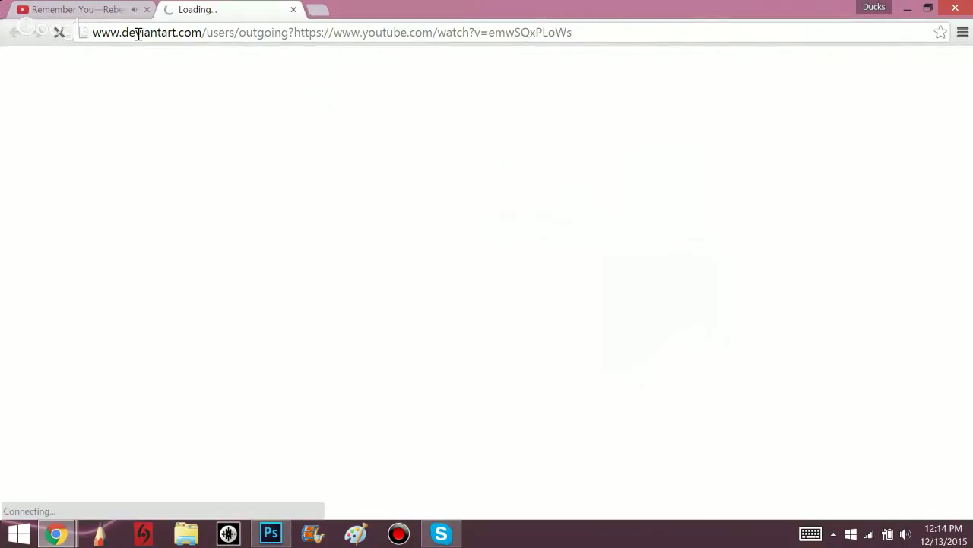
left_click(110, 9)
Switch to Photoshop, lasso the head circle with the upper neck line, and move it slightly up and toward the body using Free Transform.
key("alt+Tab")
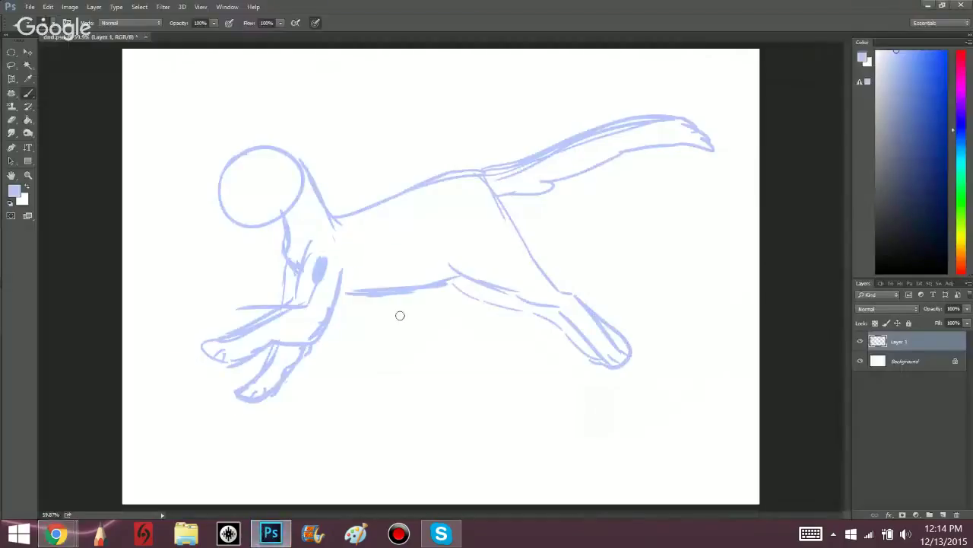
left_click(10, 65)
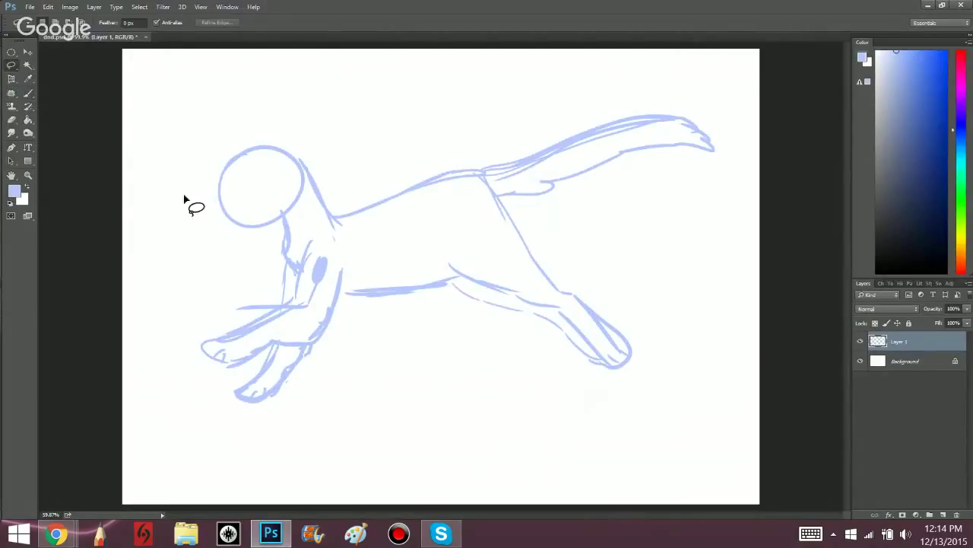
mouse_move(288, 225)
left_mouse_down()
mouse_move(200, 231)
mouse_move(257, 226)
mouse_move(238, 130)
mouse_move(218, 248)
mouse_move(265, 244)
mouse_move(287, 213)
left_mouse_up()
right_click(274, 211)
left_click(293, 217)
key("ctrl+t")
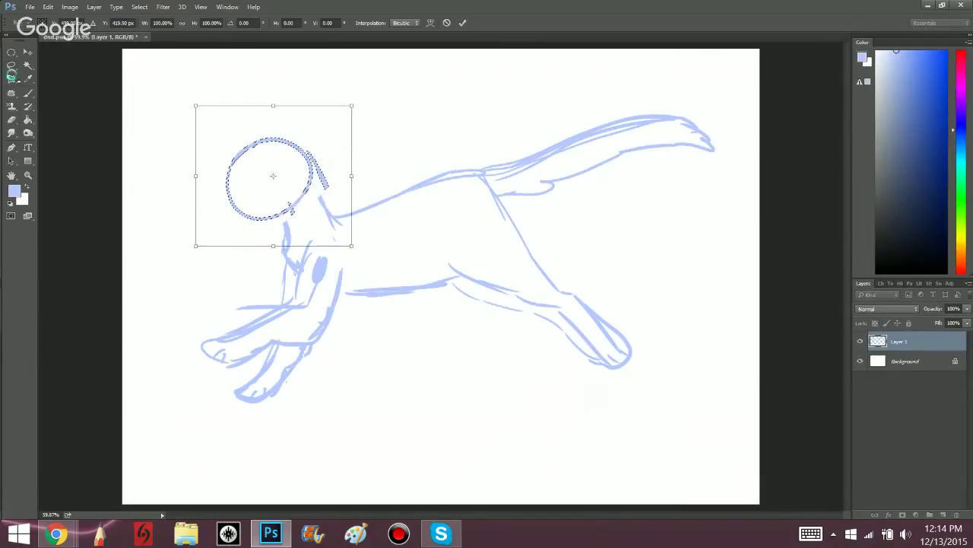
left_click(11, 65)
left_click(429, 200)
right_click(315, 176)
left_click(368, 202)
Sketch the muzzle and jaw along the head circle's lower edge and reconnect the neck with light blue brush strokes.
left_click(29, 93)
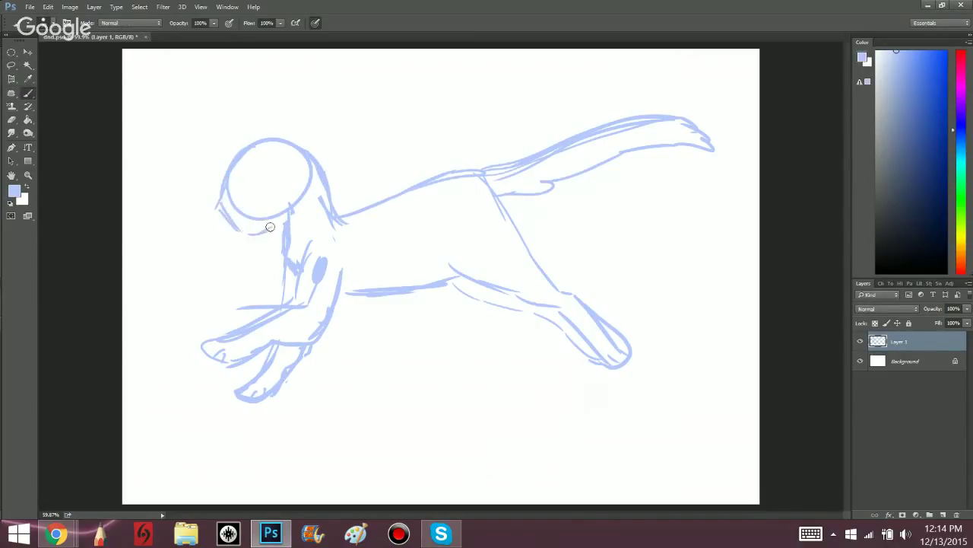
left_click_drag(268, 223, 226, 213)
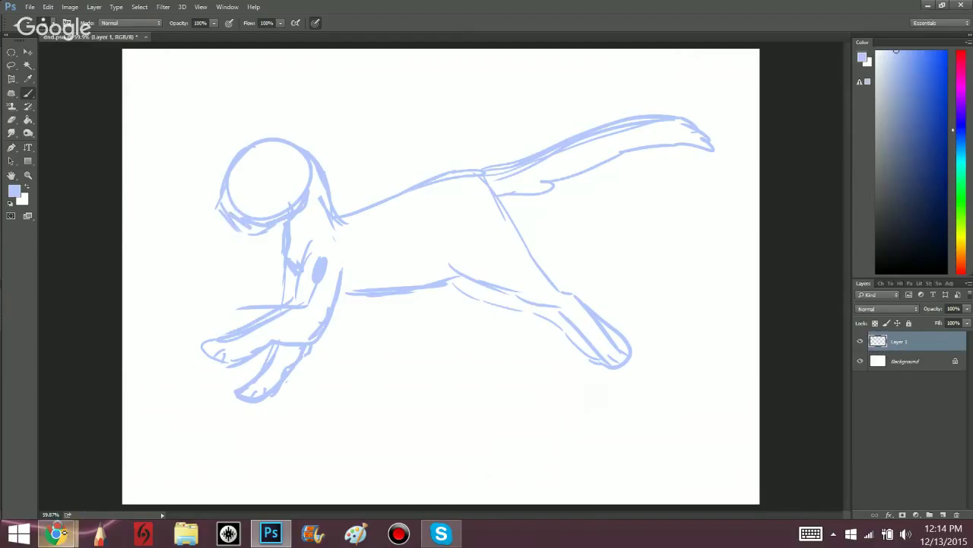
Check the Google Hangouts broadcast window and the stream link tab in the main browser window.
mouse_move(54, 534)
left_click(262, 460)
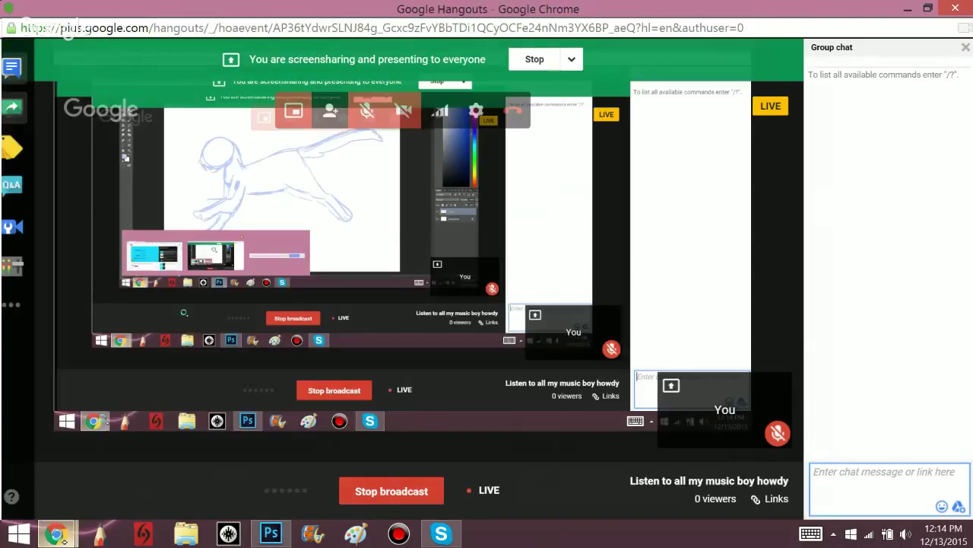
key("alt+Tab")
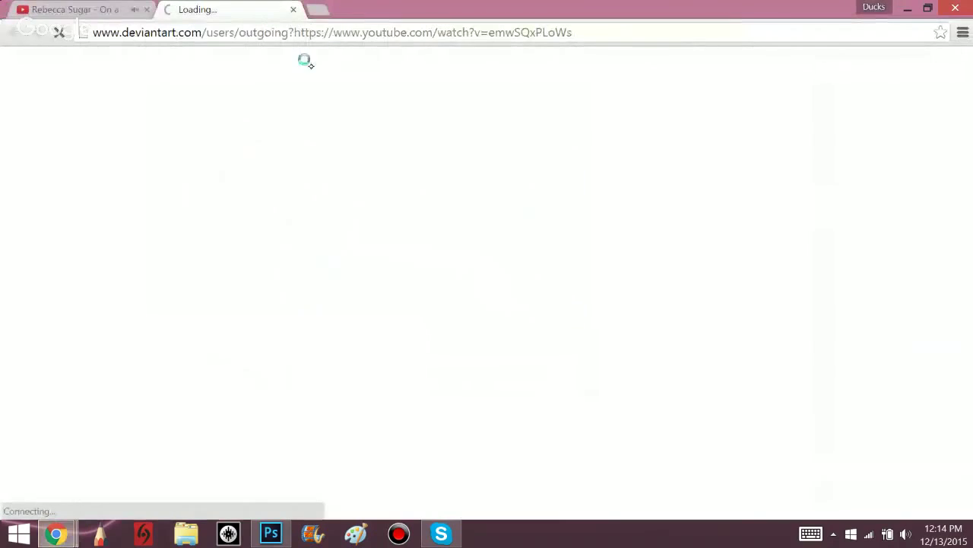
Switch to Photoshop and sketch an angular eye with a narrow pupil and a brow line inside the head circle.
left_click(272, 533)
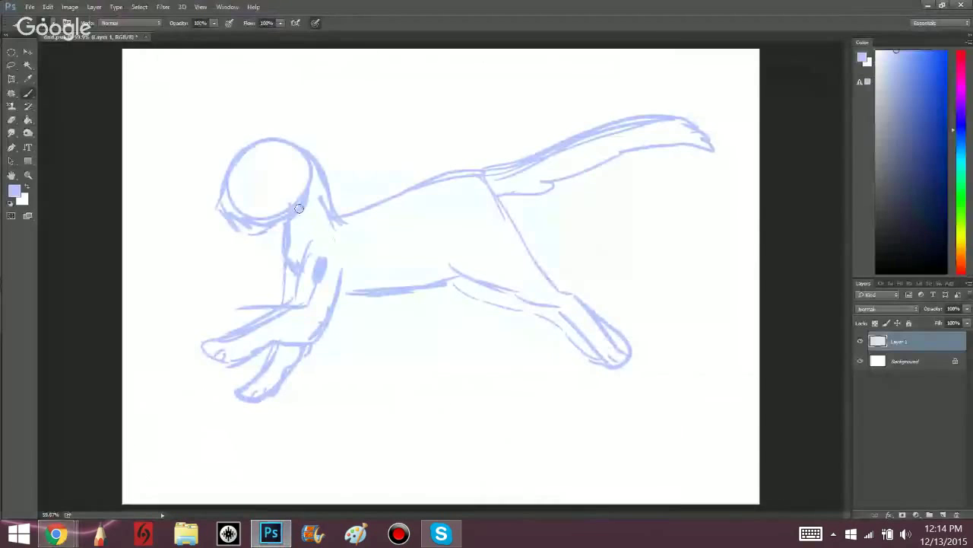
mouse_move(247, 166)
left_mouse_down()
mouse_move(261, 188)
mouse_move(243, 170)
mouse_move(261, 188)
mouse_move(257, 158)
left_mouse_up()
Switch to the main browser window to check the live stream watch page.
mouse_move(56, 534)
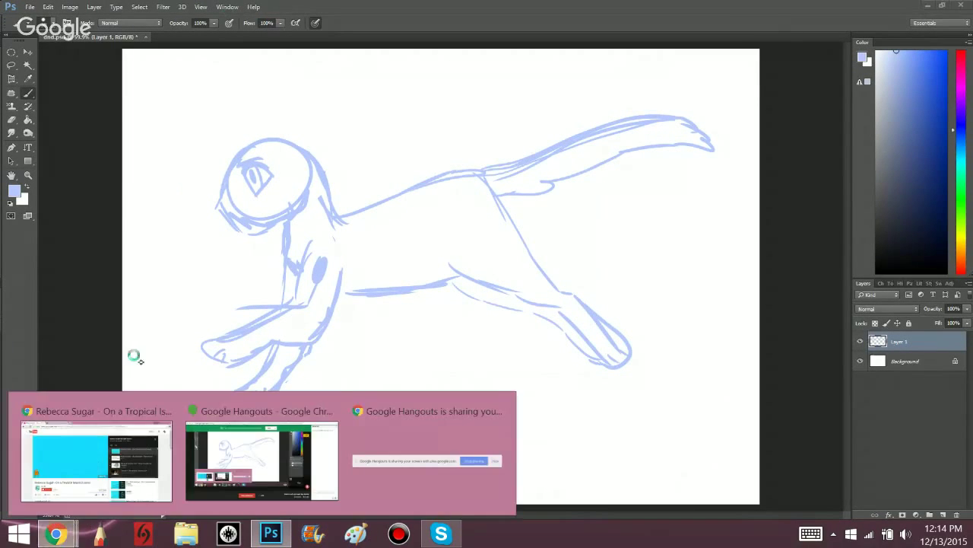
left_click(97, 456)
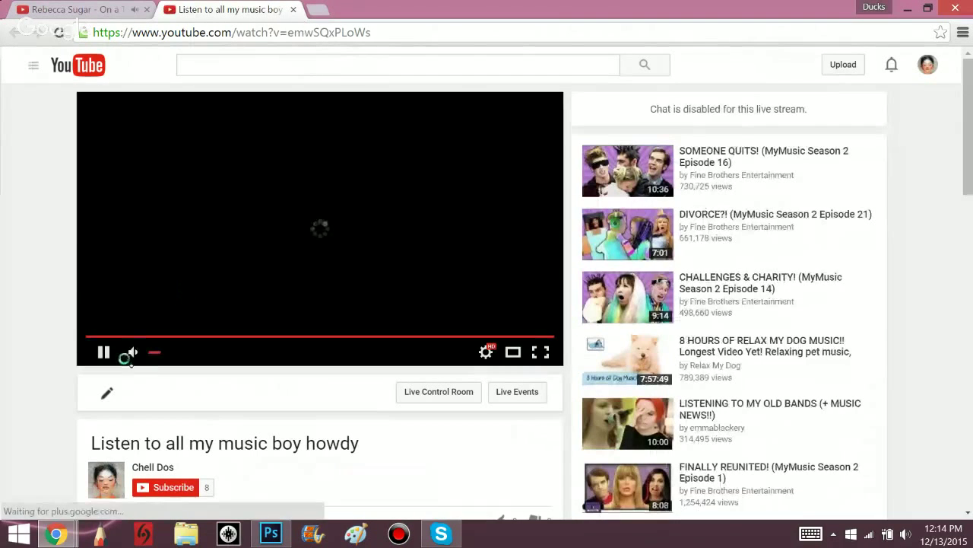
Mute the live stream video and look over its watch page.
left_click(132, 351)
scroll(319, 304, "down", 2)
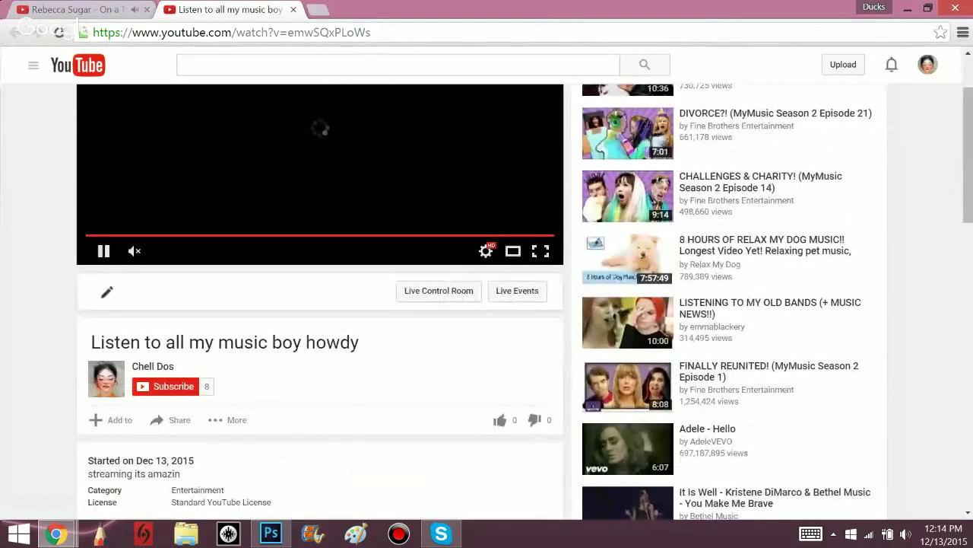
scroll(319, 305, "down", 3)
scroll(714, 367, "up", 5)
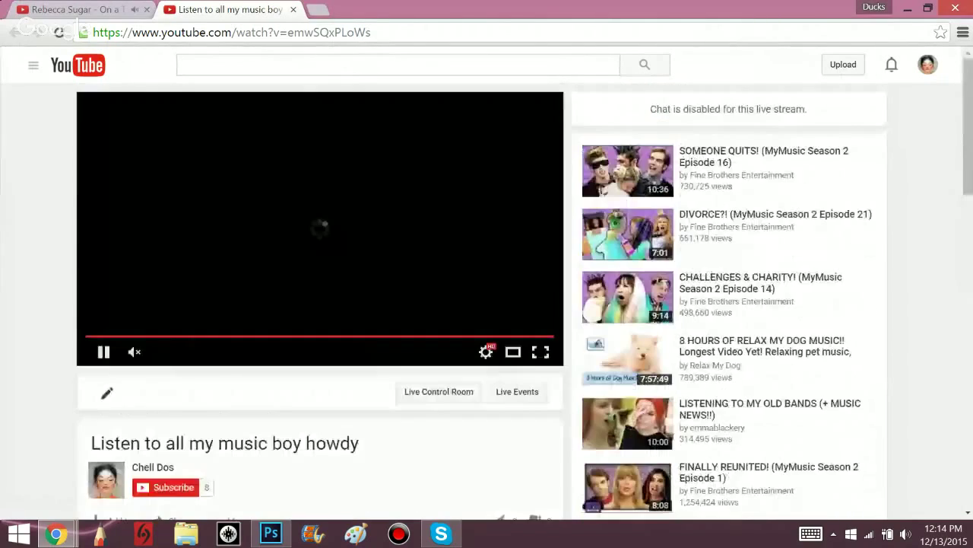
Close the live stream page, load tumblr.com in a new tab and return to the music tab.
left_click(292, 9)
left_click(173, 9)
type("tumblr.com")
left_click(137, 58)
left_click(122, 9)
Switch to Photoshop and sketch a pointed ear on top of the animal's head circle.
left_click(271, 533)
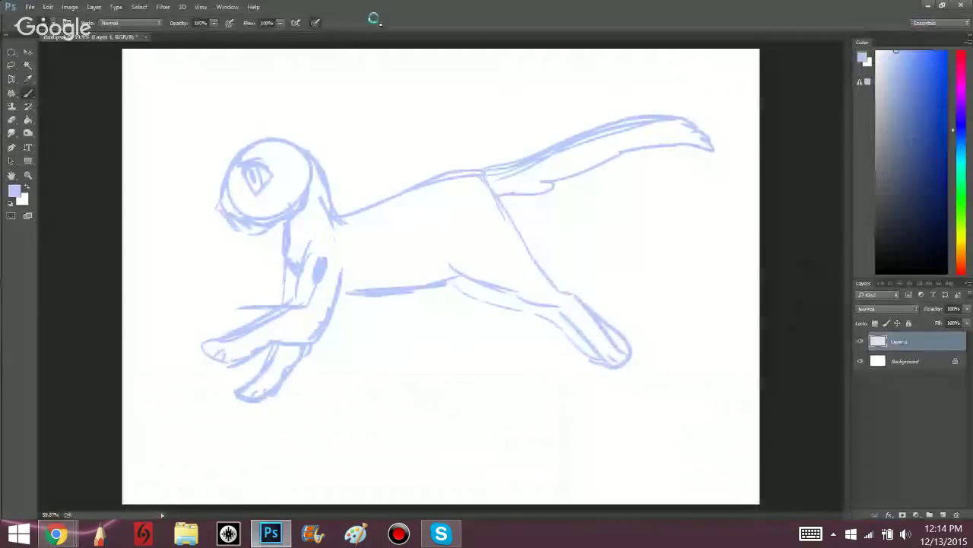
mouse_move(298, 165)
left_mouse_down()
mouse_move(274, 128)
mouse_move(274, 104)
mouse_move(307, 133)
mouse_move(324, 168)
left_mouse_up()
left_click_drag(268, 135, 328, 164)
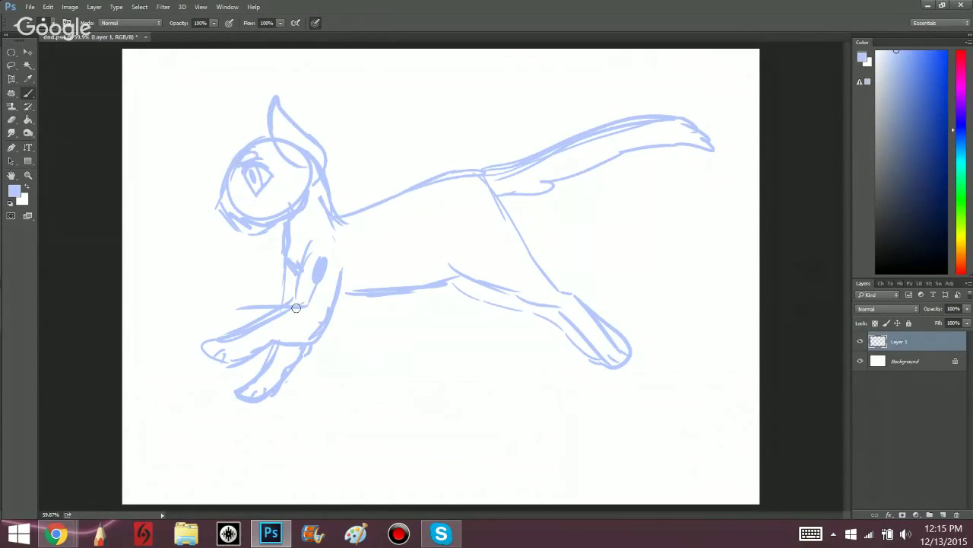
Check the Google Hangouts broadcast window and return to the main browser window.
mouse_move(56, 533)
left_click(258, 448)
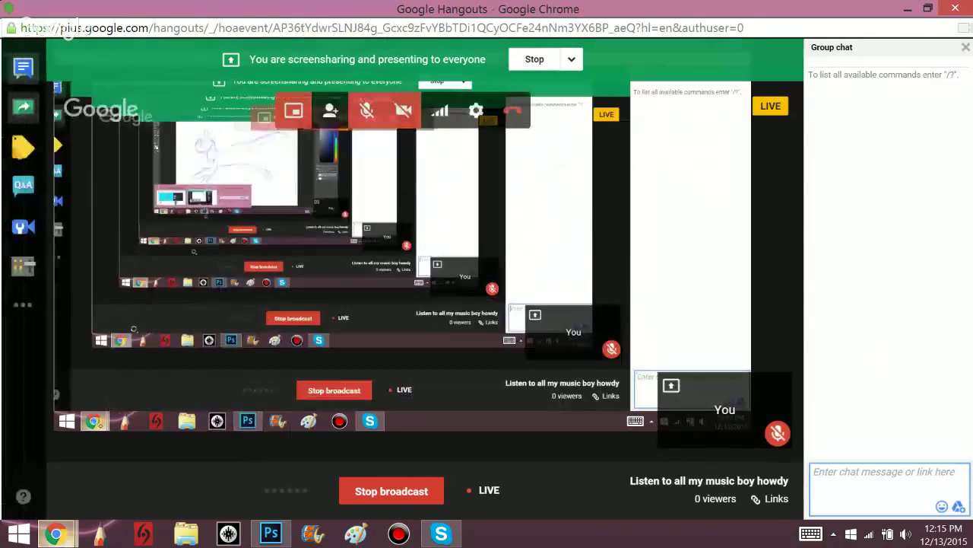
left_click(96, 457)
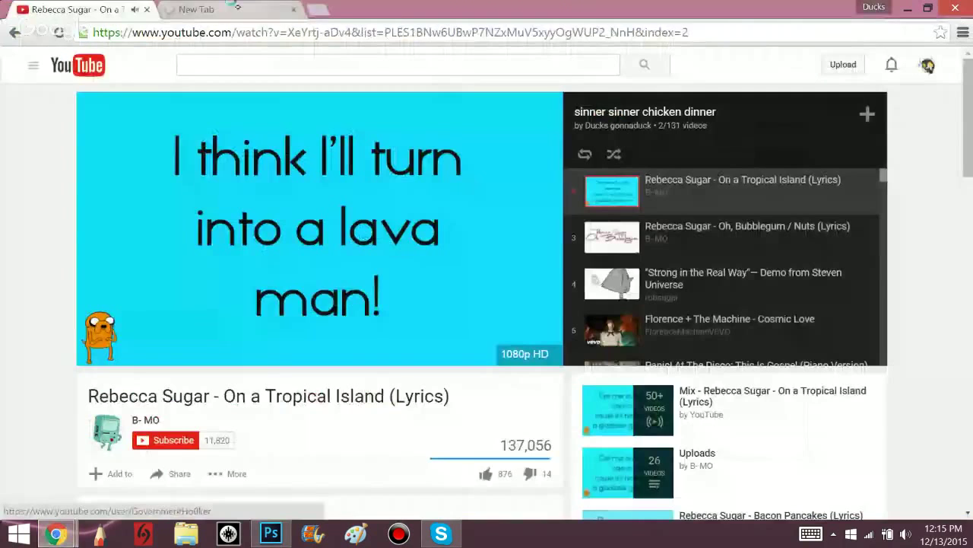
Close the loading tab, open the bookmarked Tumblr dashboard in a new tab and return to the music tab.
left_click(235, 8)
left_click(294, 6)
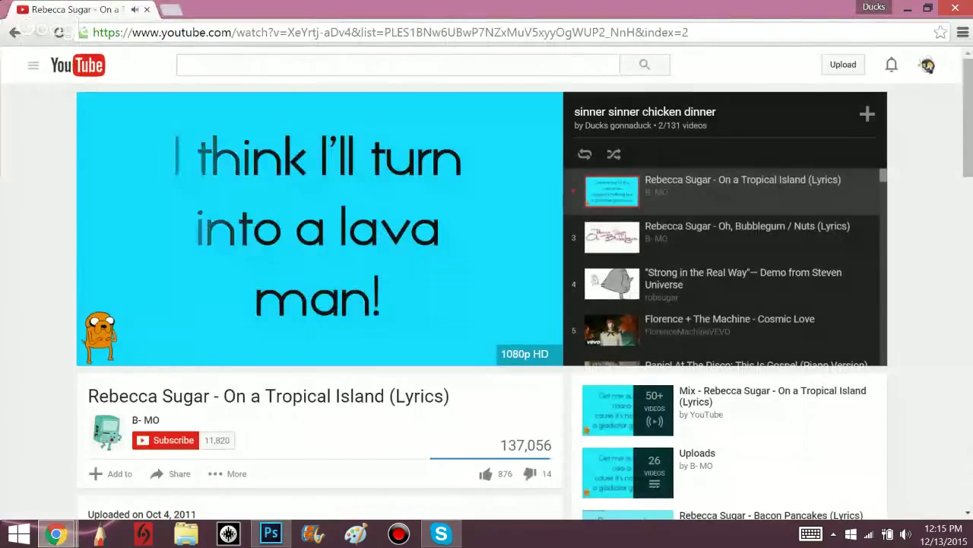
key("ctrl+t")
left_click(669, 61)
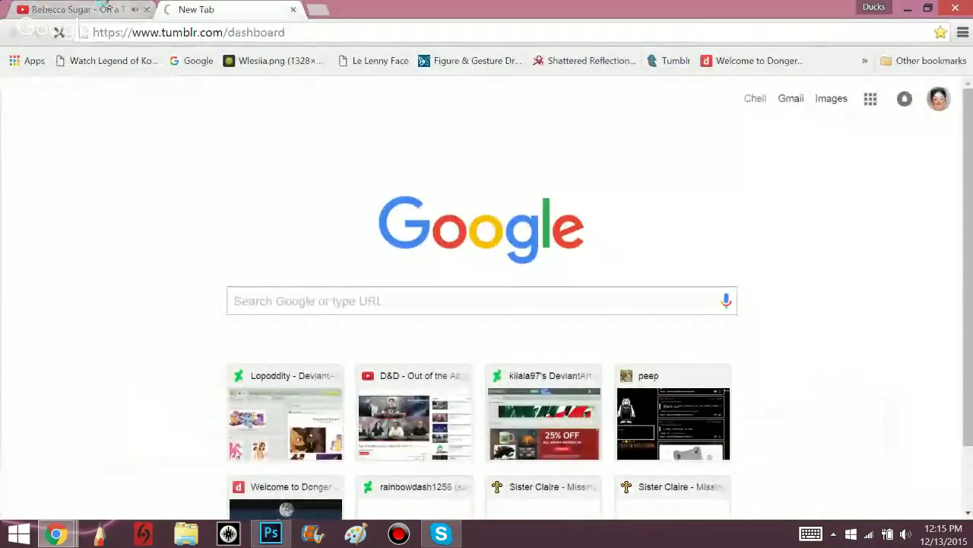
left_click(104, 8)
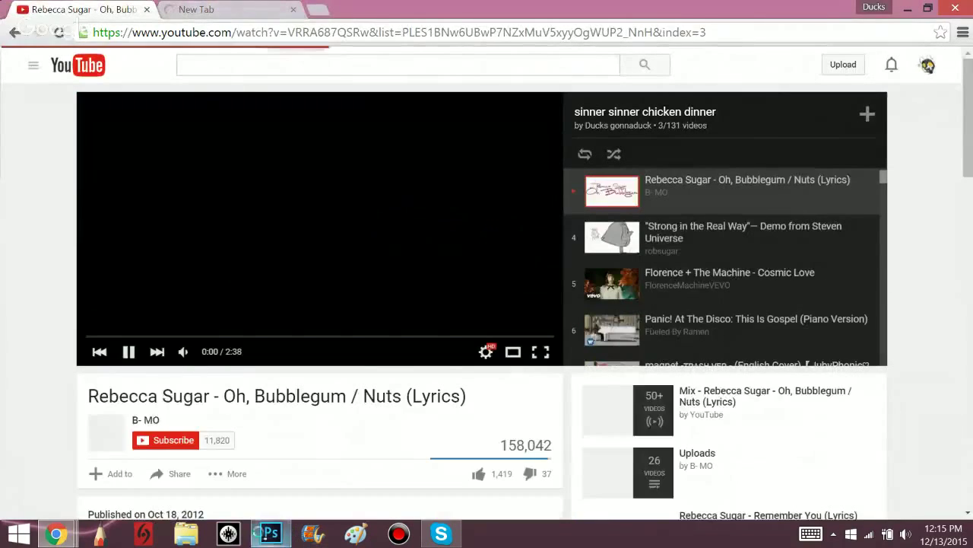
Switch to Photoshop, erase the angular eye and redraw it as a slanted eye under a brow line.
left_click(272, 534)
left_click(28, 174)
left_click(12, 106)
left_click(12, 119)
mouse_move(264, 173)
left_mouse_down()
mouse_move(255, 186)
mouse_move(256, 158)
mouse_move(233, 164)
left_mouse_up()
left_click(28, 93)
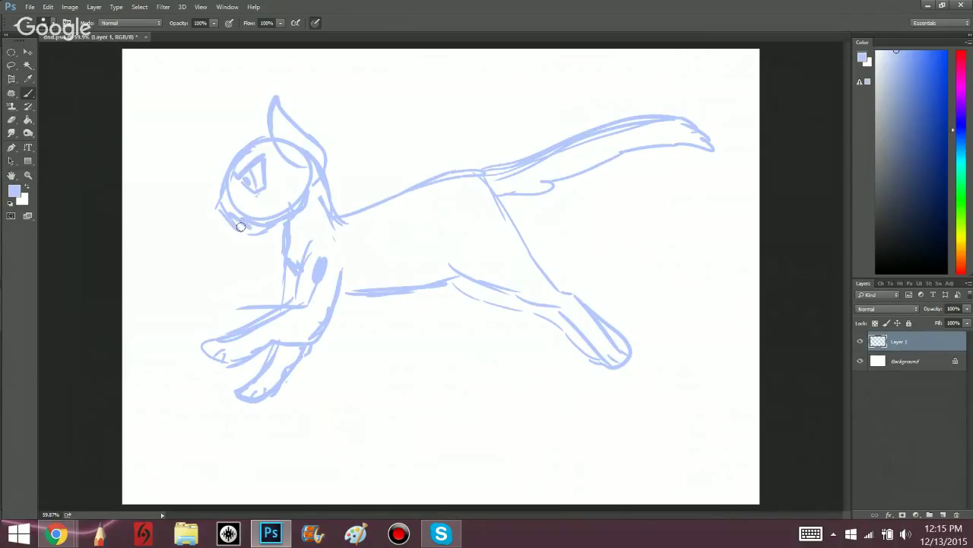
Erase the eye below the brow line and brush new eye and mouth marks inside the head circle.
left_click(12, 119)
left_click_drag(258, 171, 251, 193)
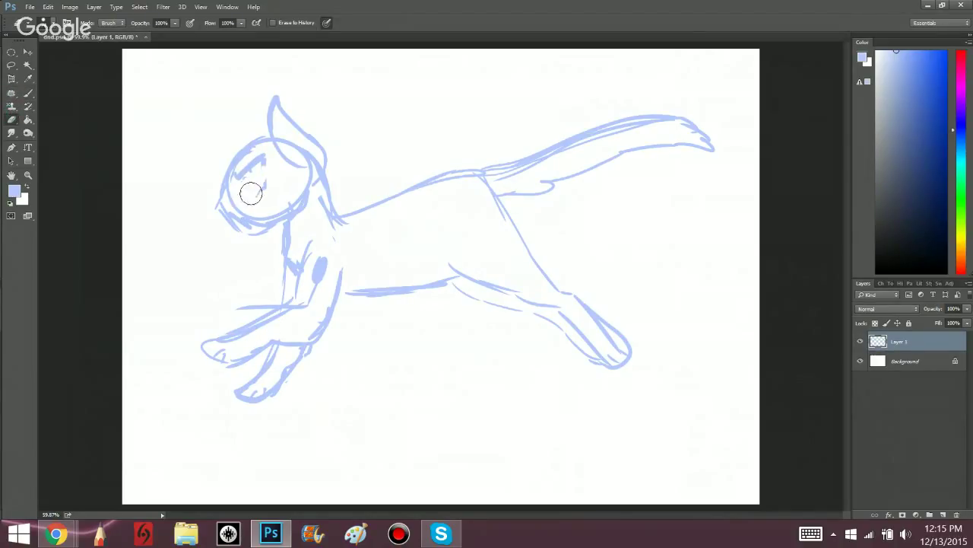
key("b")
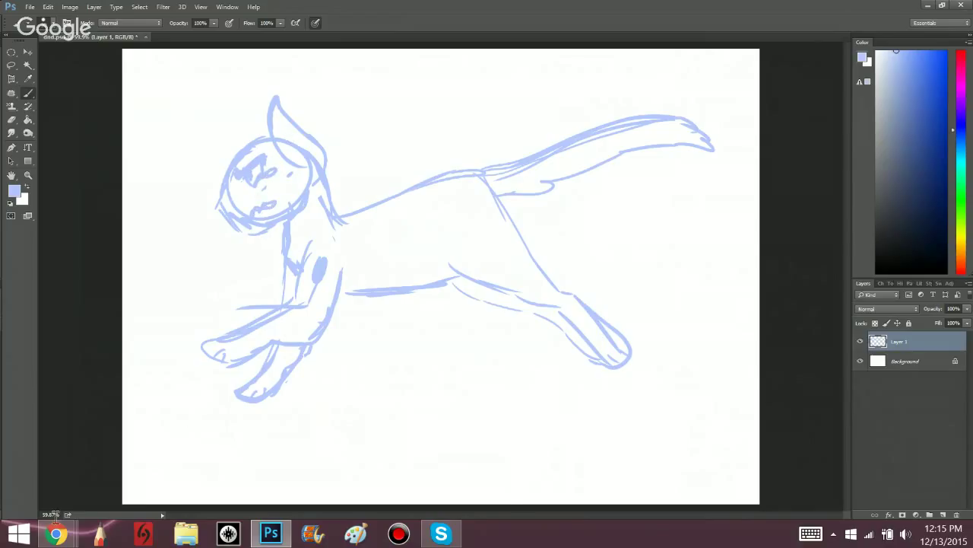
Check the Google Hangouts broadcast and the Tumblr tab, ending on the music tab.
mouse_move(56, 533)
left_click(261, 449)
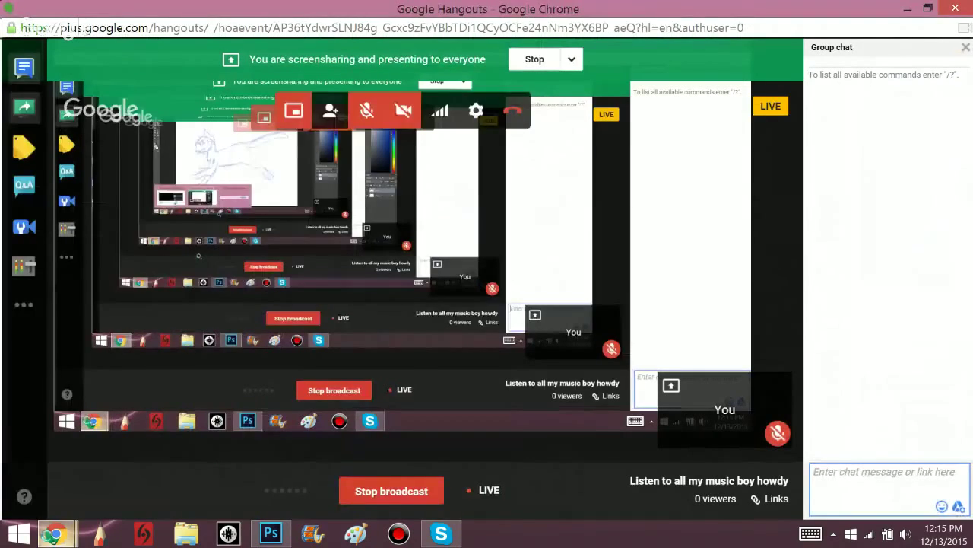
left_click(87, 456)
left_click(245, 8)
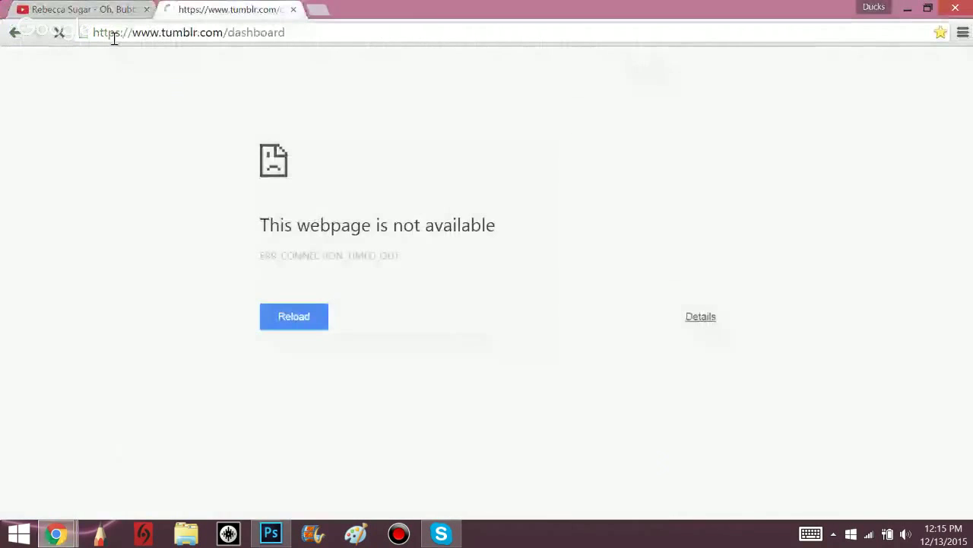
left_click(76, 9)
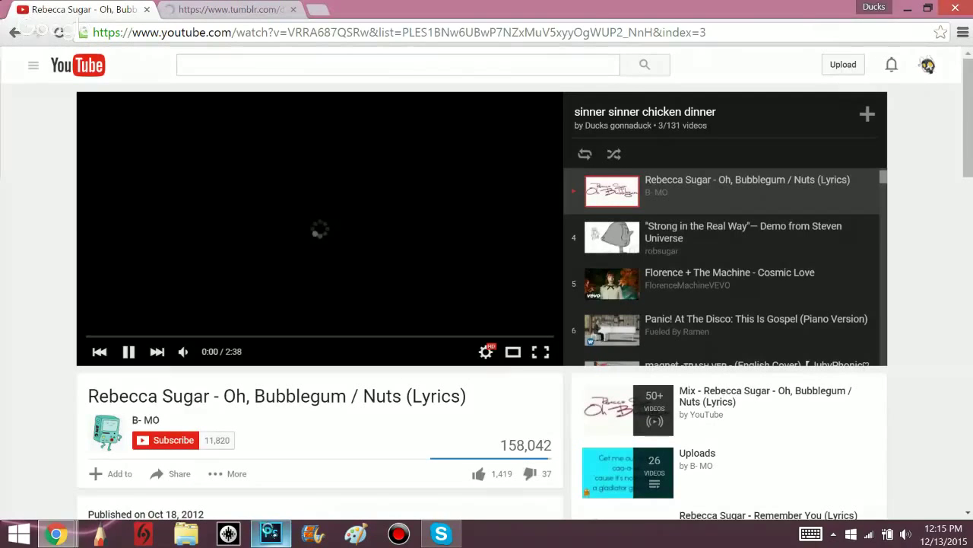
Switch to Photoshop and thicken the front leg and paw outlines with light blue brush strokes.
left_click(271, 534)
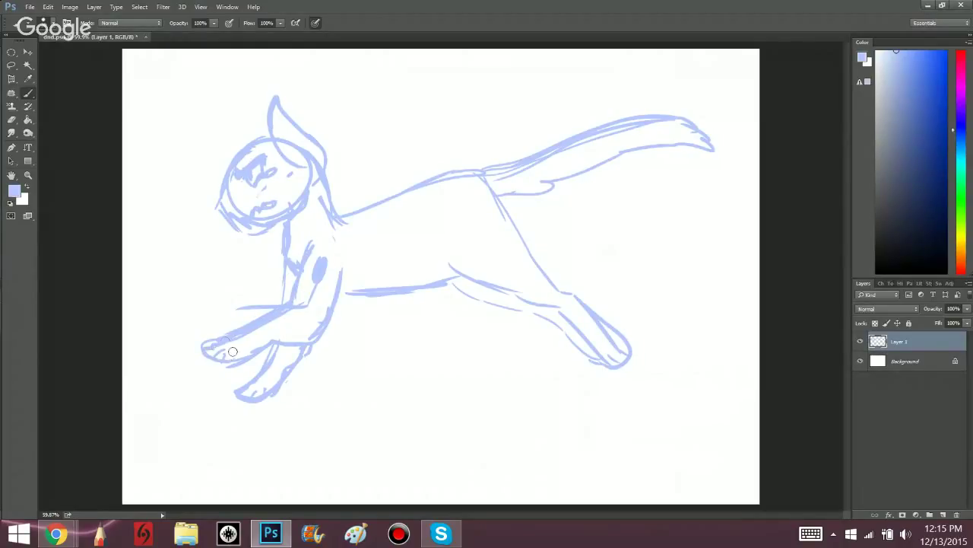
left_click_drag(209, 350, 276, 303)
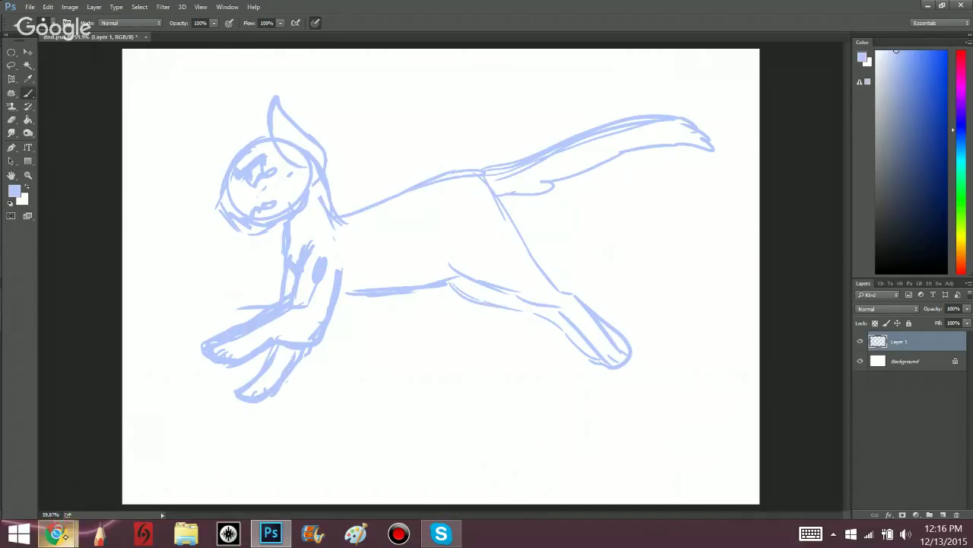
Check the Google Hangouts broadcast window and close the Tumblr tab in the main browser window.
mouse_move(55, 533)
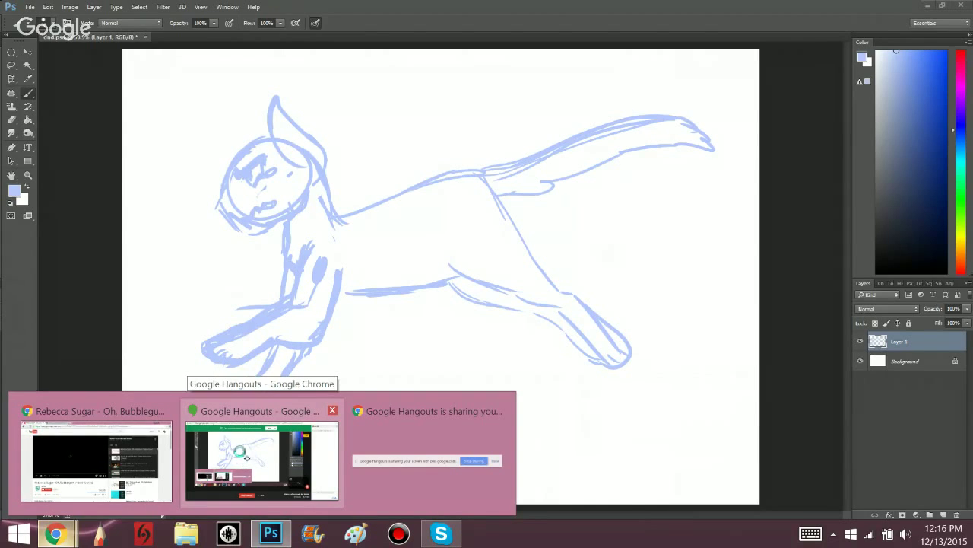
left_click(258, 457)
left_click(51, 460)
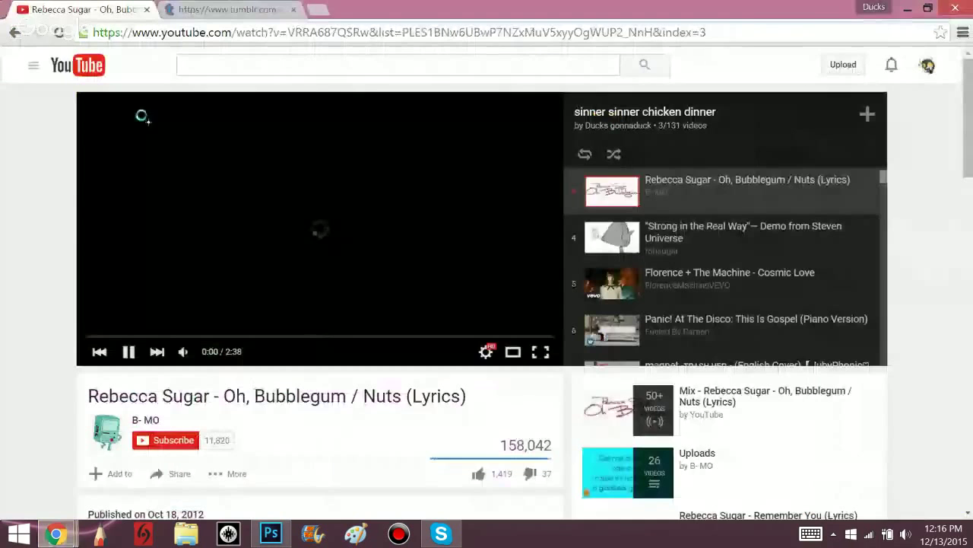
key("ctrl+Tab")
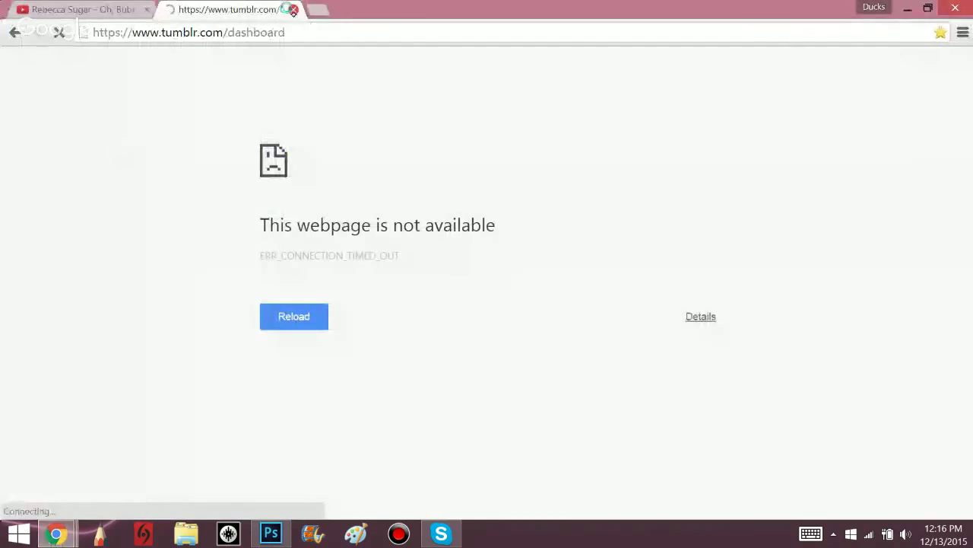
left_click(293, 9)
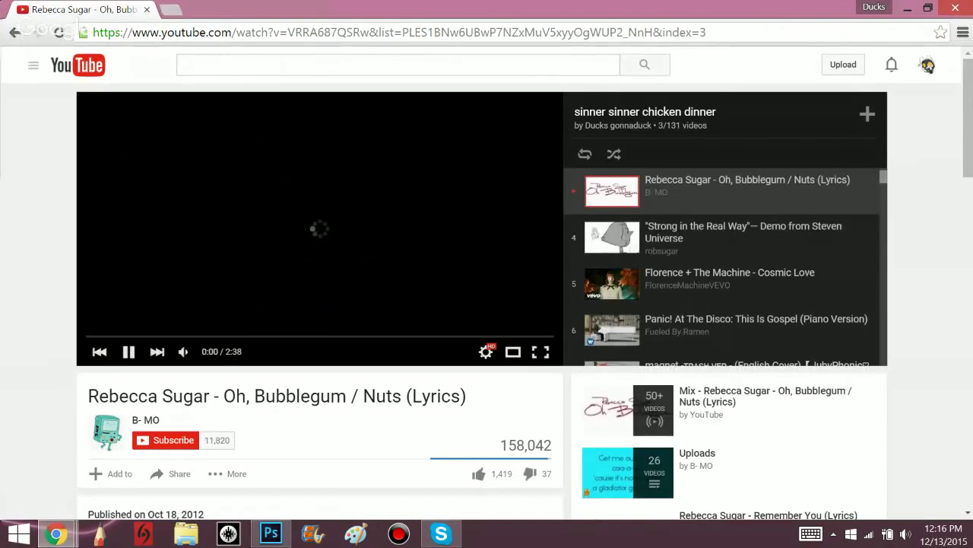
Add an inner line to the animal's ear in Photoshop and check the Google Hangouts broadcast window.
left_click(271, 534)
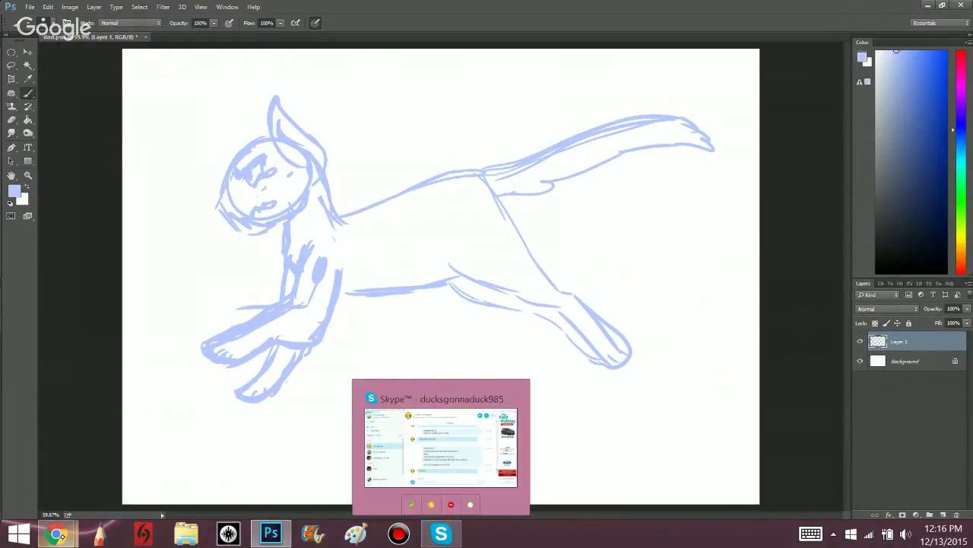
mouse_move(55, 534)
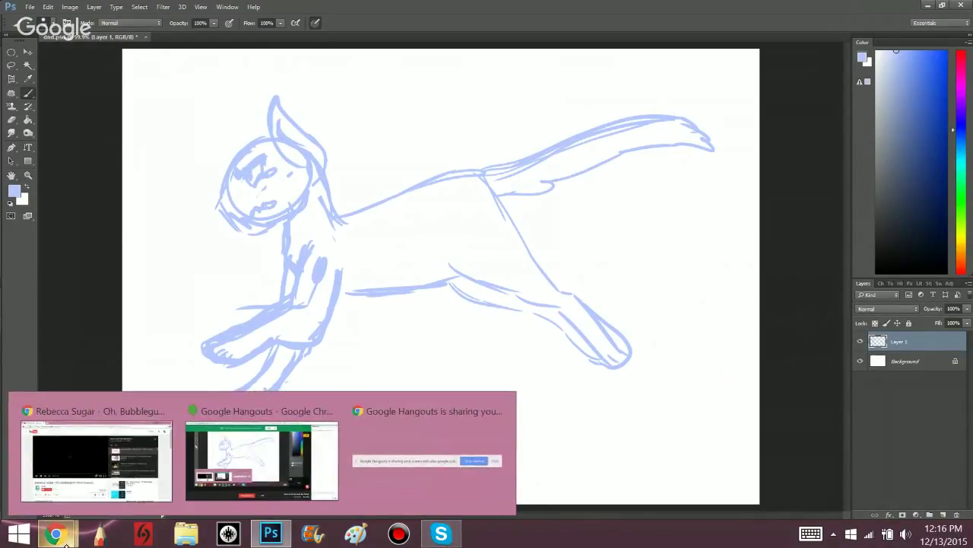
left_click(261, 457)
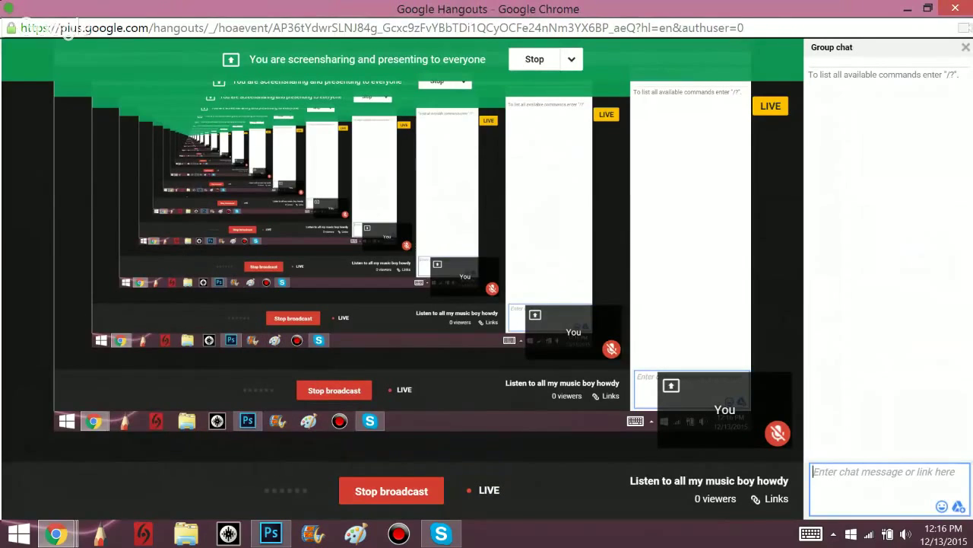
Switch to the main browser window, pause the stalled music video and reload its page.
mouse_move(55, 534)
left_click(88, 456)
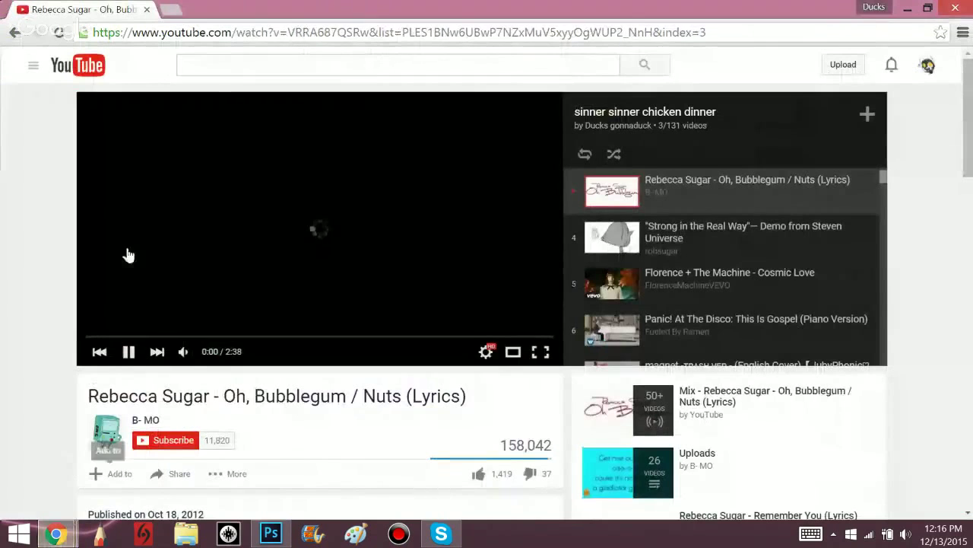
left_click(163, 139)
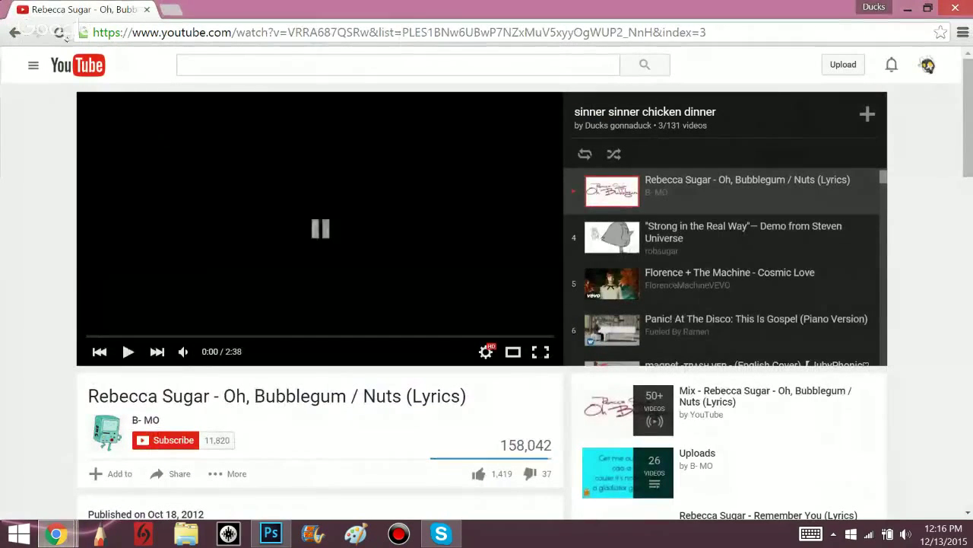
left_click(59, 33)
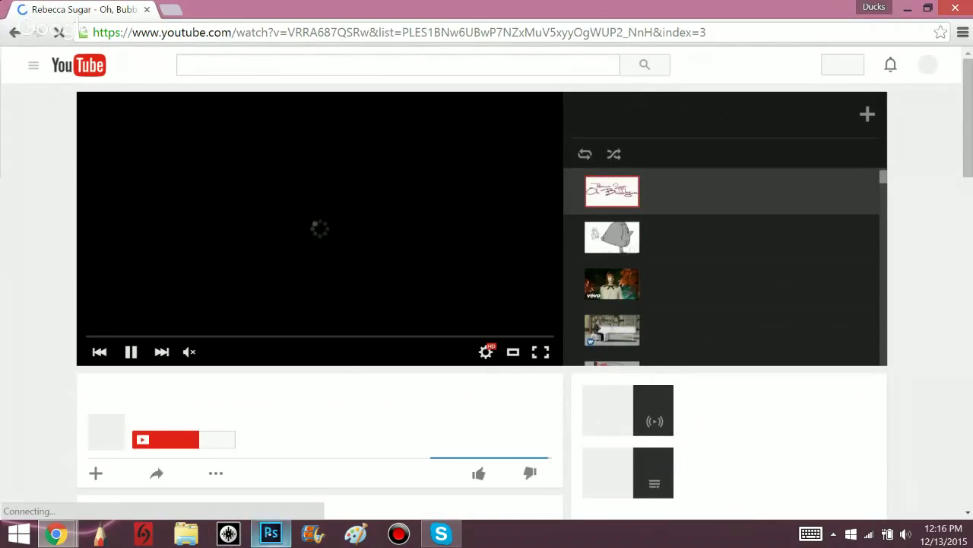
Switch to Photoshop and sketch a small creature's round head, ear and front paw in light purple below the animal's jaw.
left_click(270, 533)
key("z")
left_click_drag(198, 148, 380, 352)
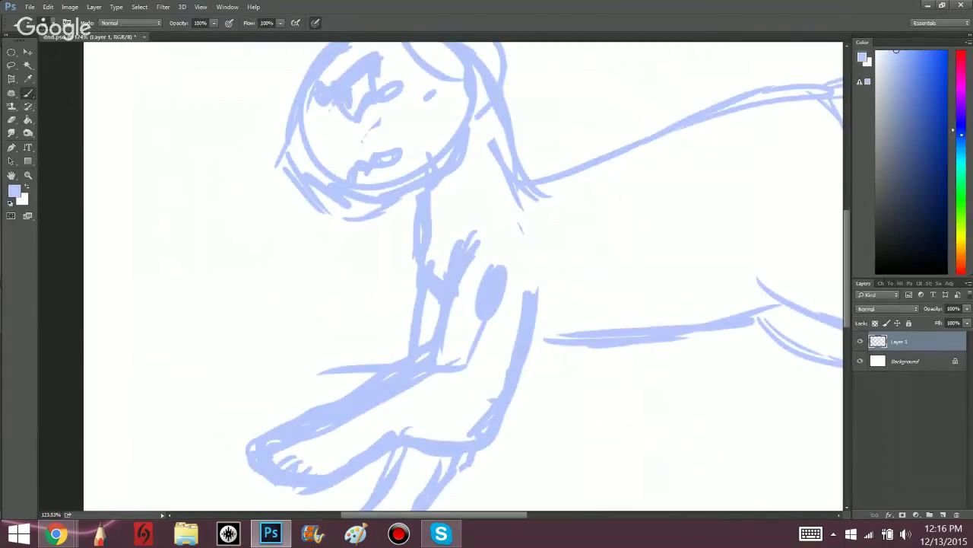
left_click_drag(962, 90, 959, 95)
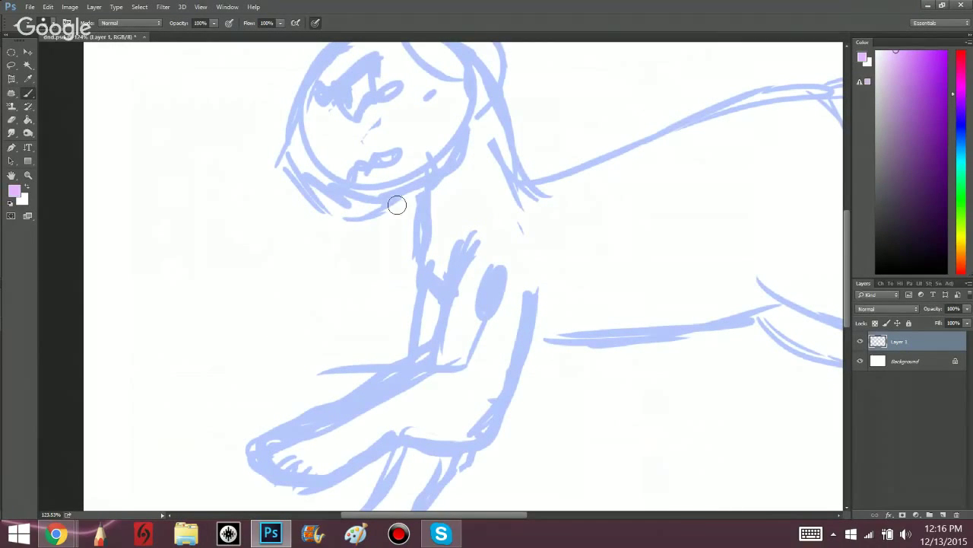
left_click_drag(341, 250, 337, 207)
mouse_move(350, 247)
left_mouse_down()
mouse_move(334, 212)
mouse_move(345, 208)
mouse_move(369, 221)
mouse_move(343, 276)
mouse_move(376, 258)
mouse_move(331, 264)
left_mouse_up()
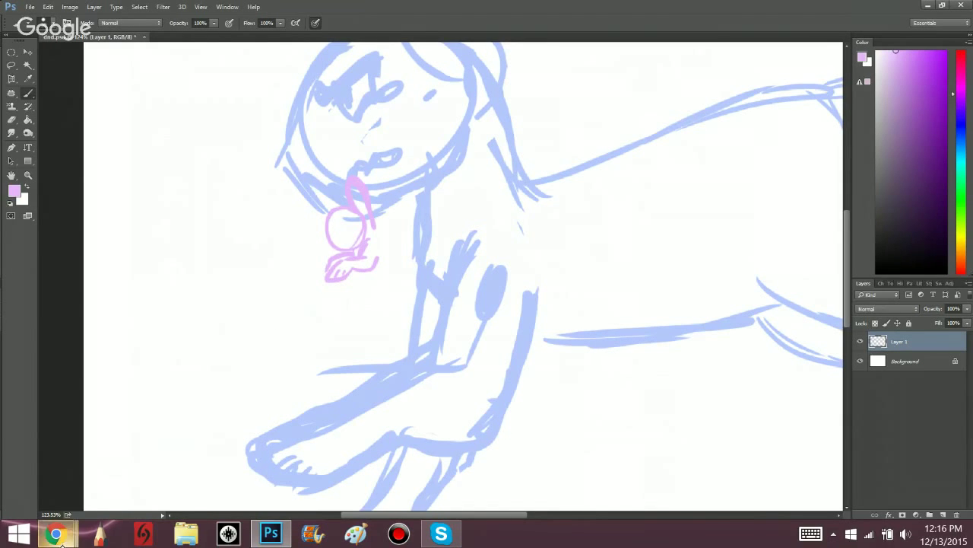
Switch to the music page, unmute the "Oh, Bubblegum / Nuts" video and restart it from the beginning.
mouse_move(56, 533)
left_click(91, 460)
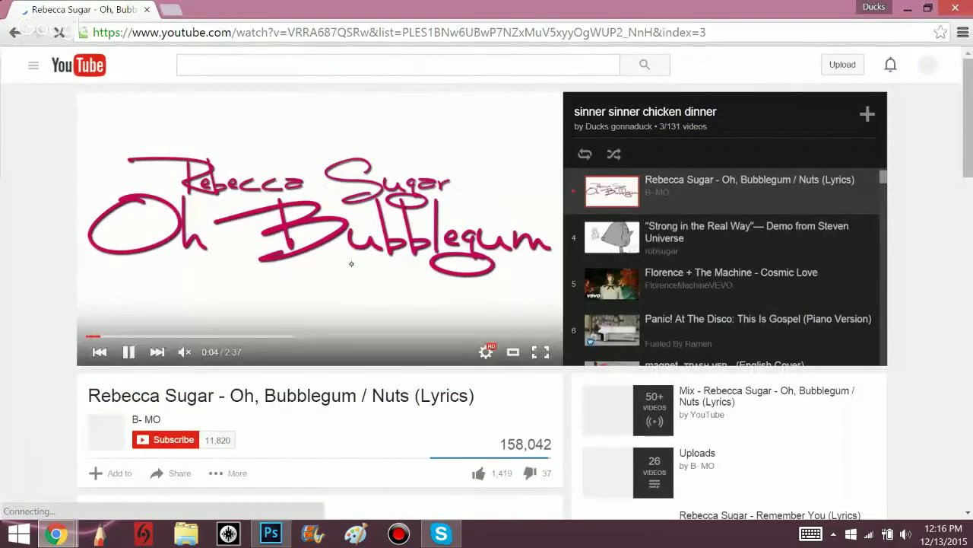
left_click(210, 352)
left_click(89, 337)
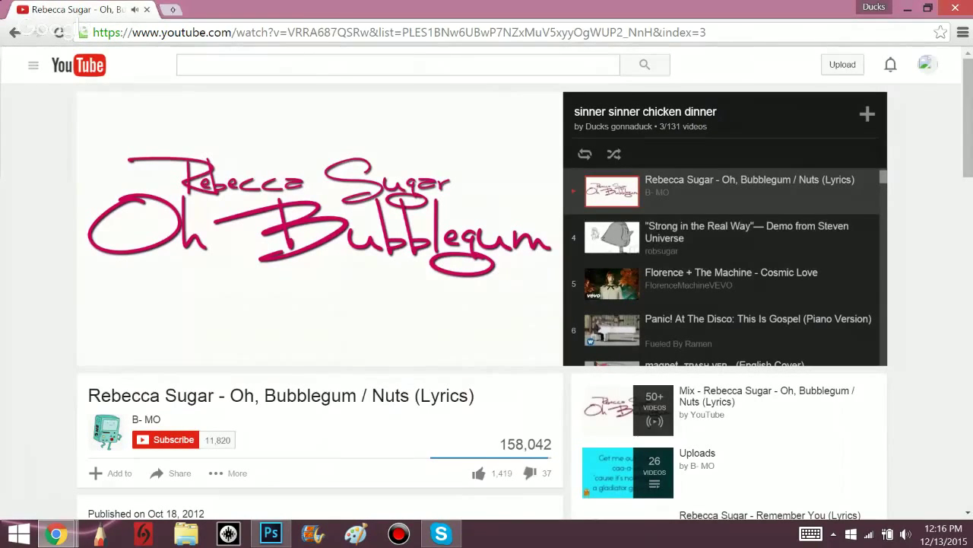
Open a new tab, load the address suggested for "t" and return to the music tab.
left_click(171, 10)
type("t")
key("Return")
left_click(105, 10)
Switch to Photoshop and sketch the small creature's back, belly and hind leg in light purple.
left_click(270, 532)
left_click_drag(374, 228, 399, 266)
key("ctrl+z")
mouse_move(373, 229)
left_mouse_down()
mouse_move(398, 274)
mouse_move(385, 268)
mouse_move(391, 288)
mouse_move(381, 307)
mouse_move(404, 274)
mouse_move(402, 311)
left_mouse_up()
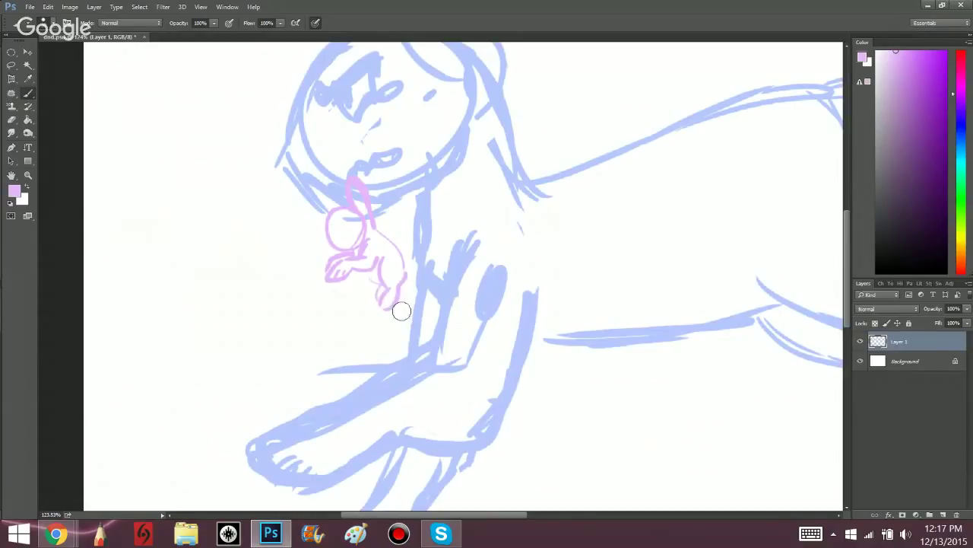
Erase the small creature's front paw, leaving its head, back and hind leg in place.
left_click(12, 119)
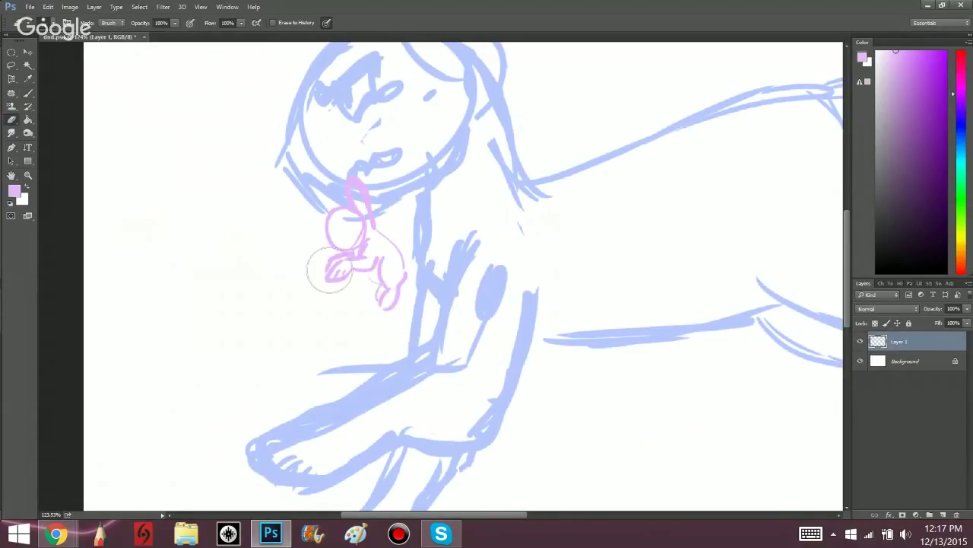
left_click_drag(327, 276, 344, 274)
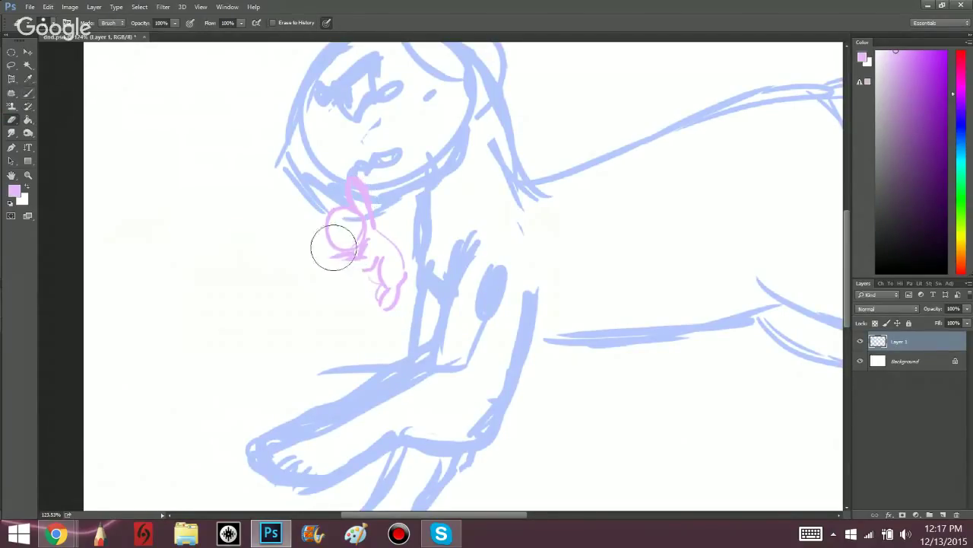
key("b")
Look in on the music page, return to Photoshop and sketch the small creature's new front paw and lower hind leg in light purple.
mouse_move(55, 534)
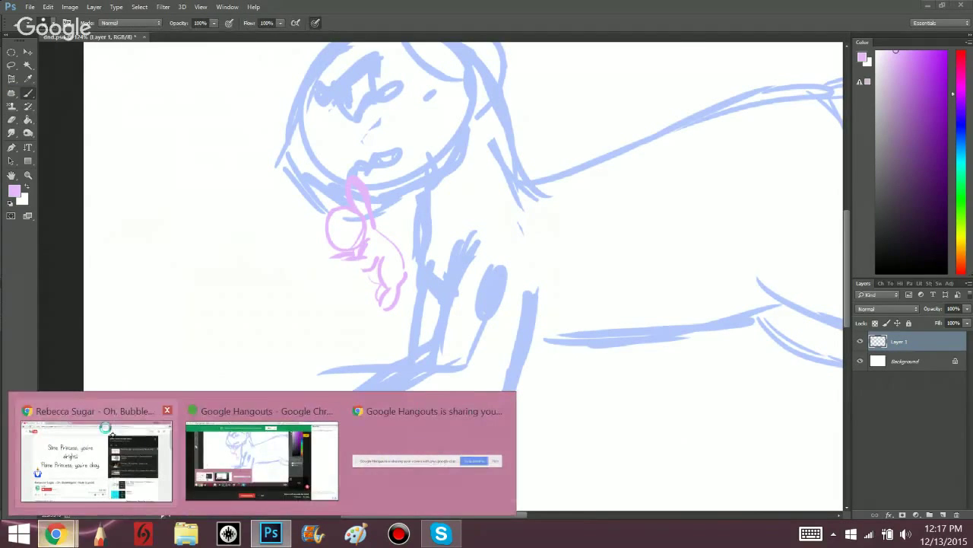
left_click(96, 464)
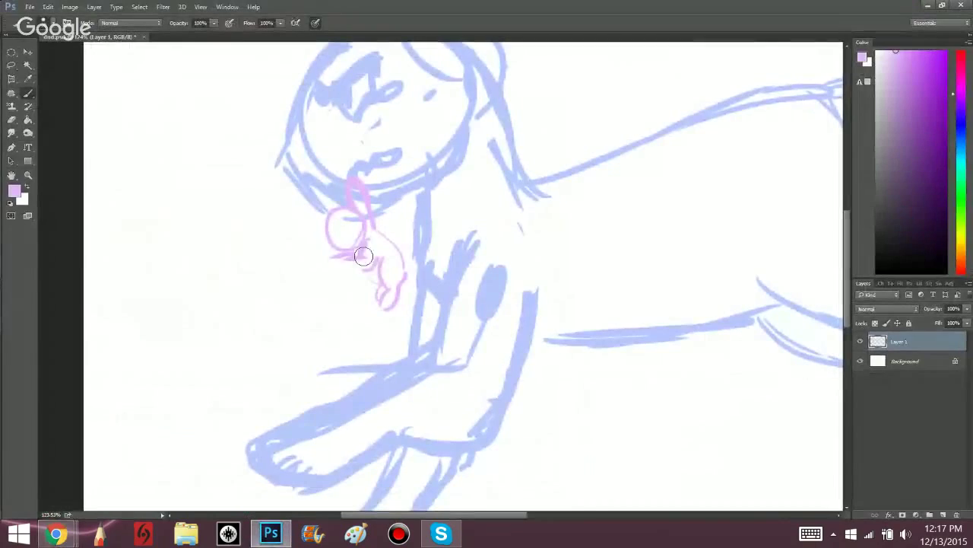
left_click(271, 533)
mouse_move(362, 271)
left_mouse_down()
mouse_move(395, 303)
mouse_move(401, 284)
mouse_move(412, 291)
mouse_move(397, 337)
mouse_move(396, 305)
mouse_move(362, 337)
mouse_move(387, 340)
left_mouse_up()
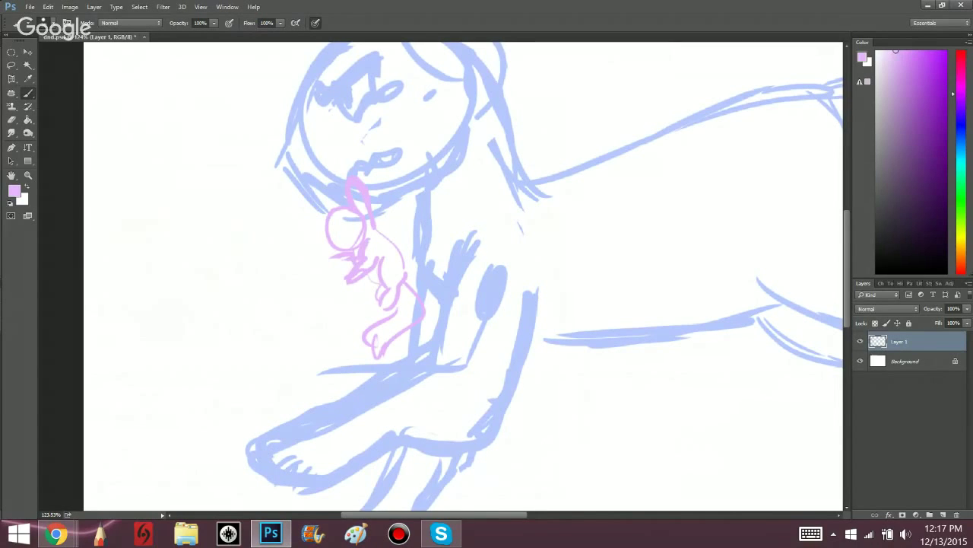
Find the "Playlist stream or w/e" post on the Tumblr dashboard, check its stream link in a new tab and close both tabs.
mouse_move(55, 534)
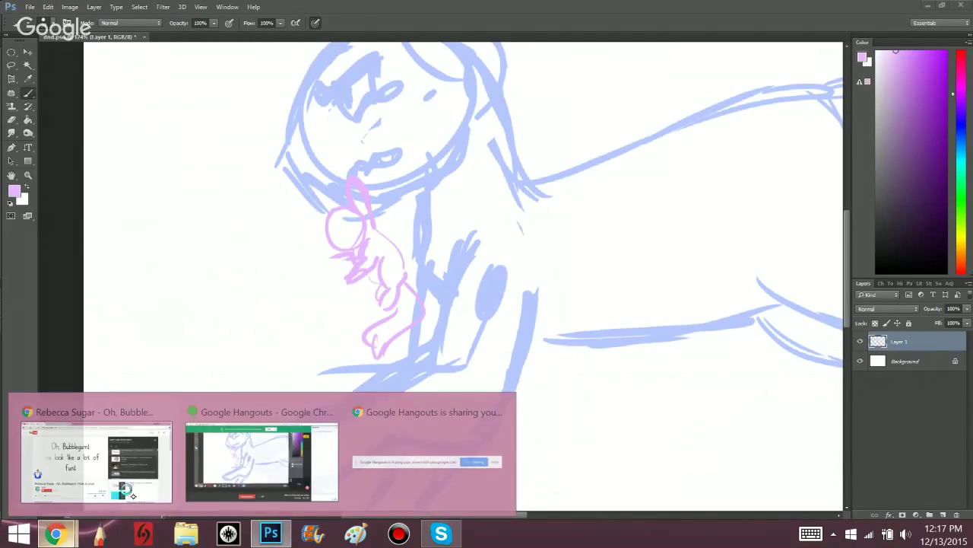
left_click(229, 460)
left_click(99, 464)
left_click(245, 9)
left_click(244, 9)
scroll(448, 285, "down", 15)
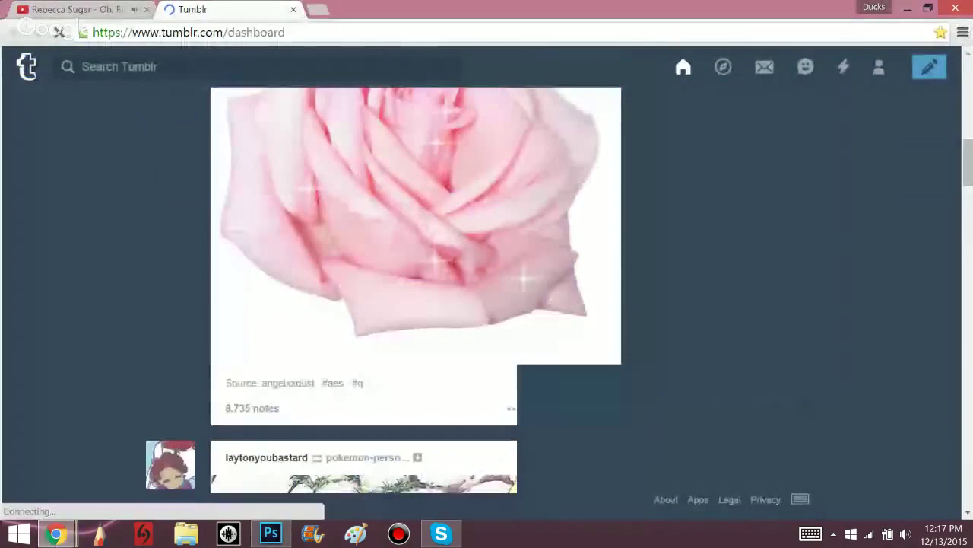
scroll(415, 304, "up", 2)
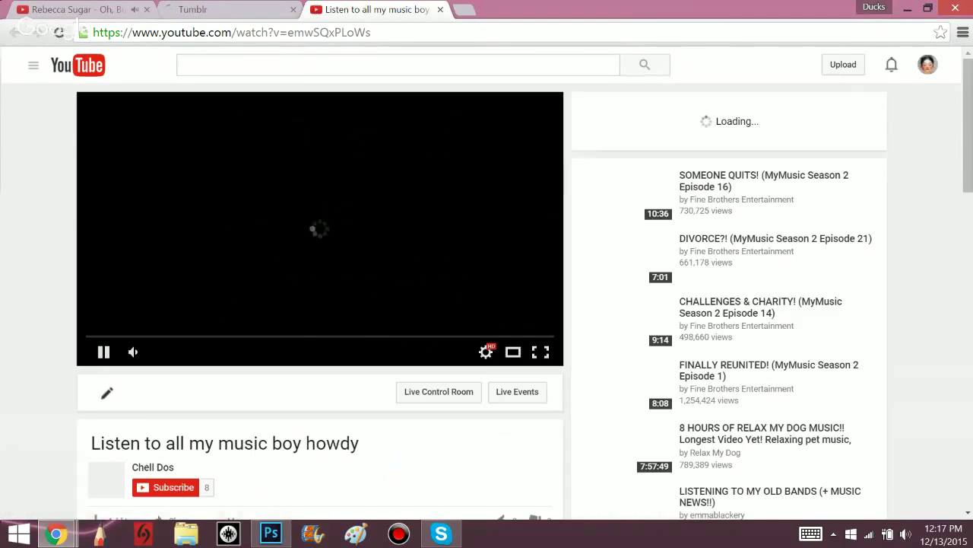
scroll(402, 460, "down", 1)
left_click(440, 10)
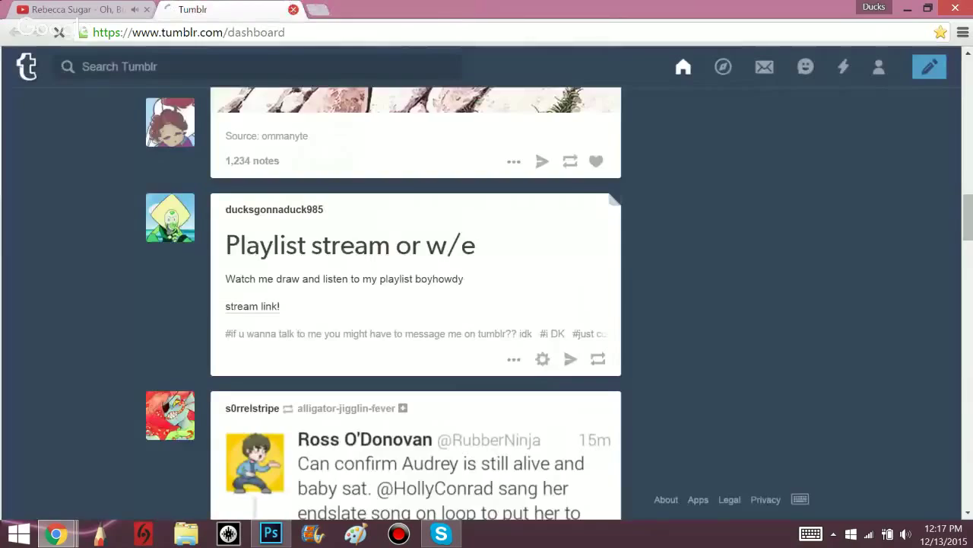
left_click(293, 9)
Return briefly to Photoshop, switch to the music page, pause the "Oh, Bubblegum / Nuts" video and look through the playlist.
left_click(270, 534)
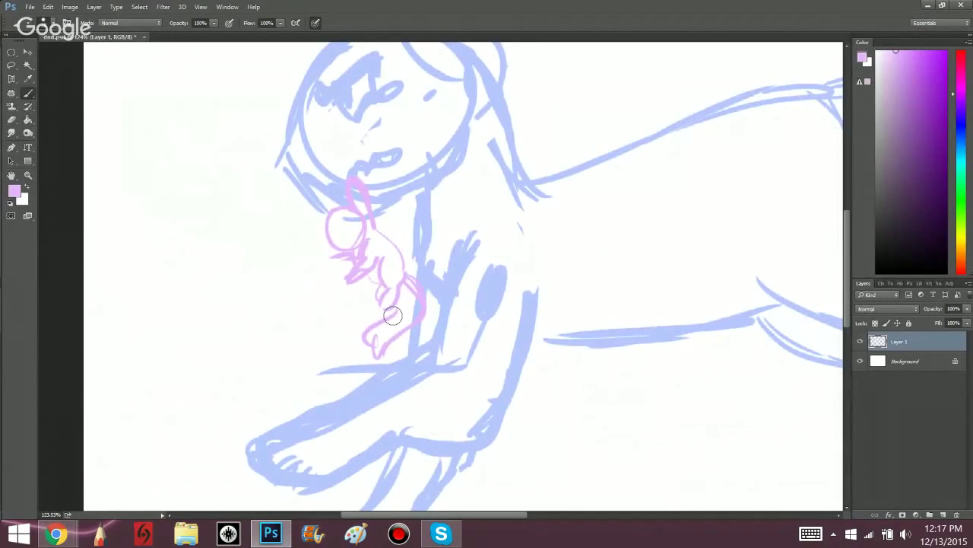
mouse_move(56, 534)
left_click(71, 477)
left_click(161, 300)
left_click_drag(882, 174, 881, 153)
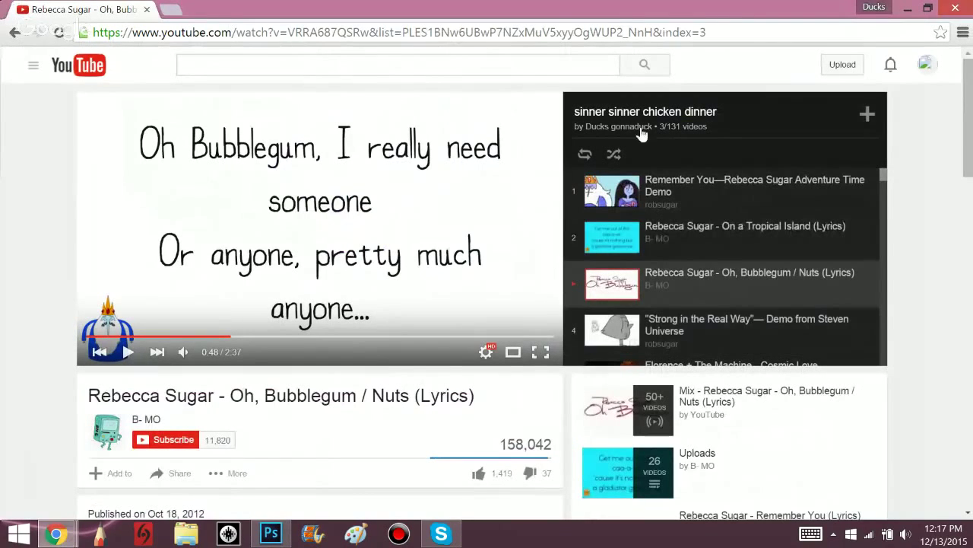
Switch to the Google Hangouts window, check the live broadcast, and open and close the Control Room.
mouse_move(54, 534)
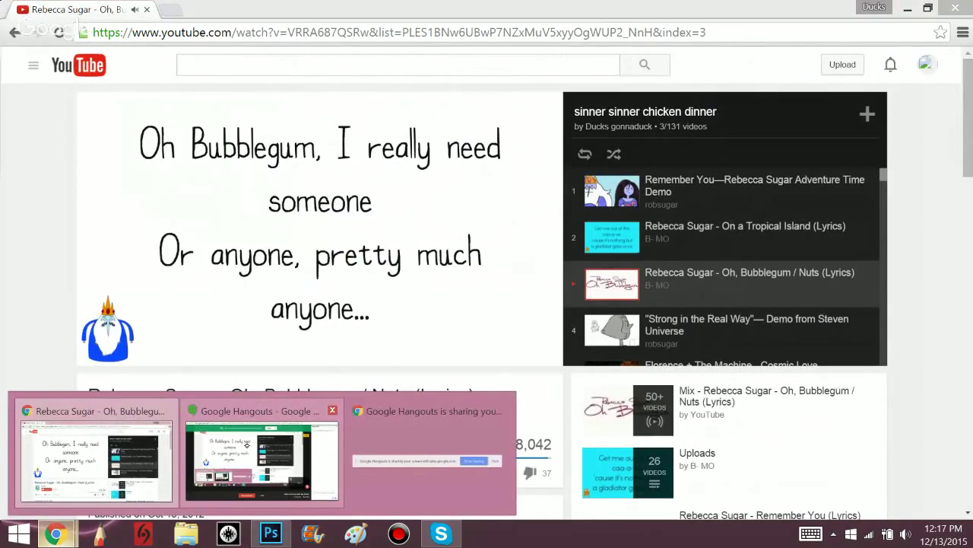
left_click(245, 453)
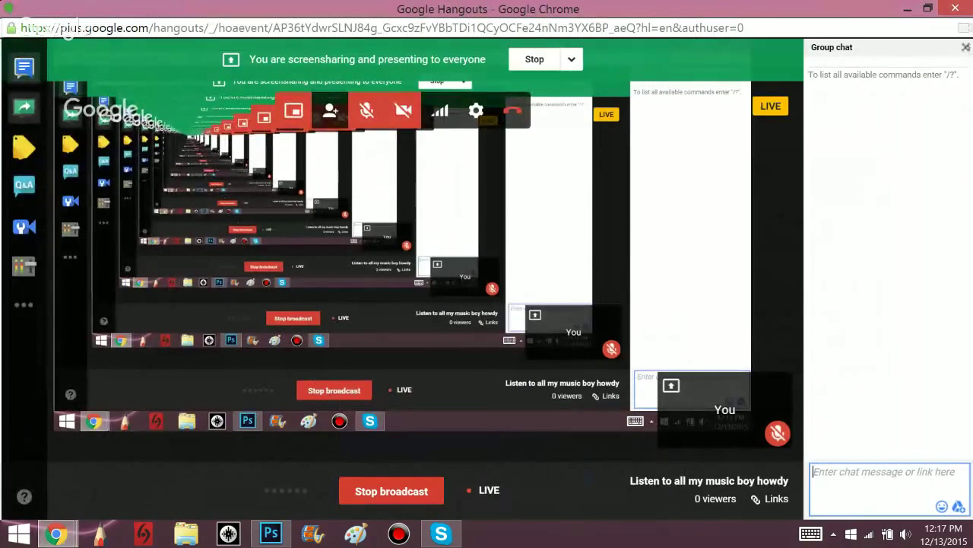
mouse_move(55, 534)
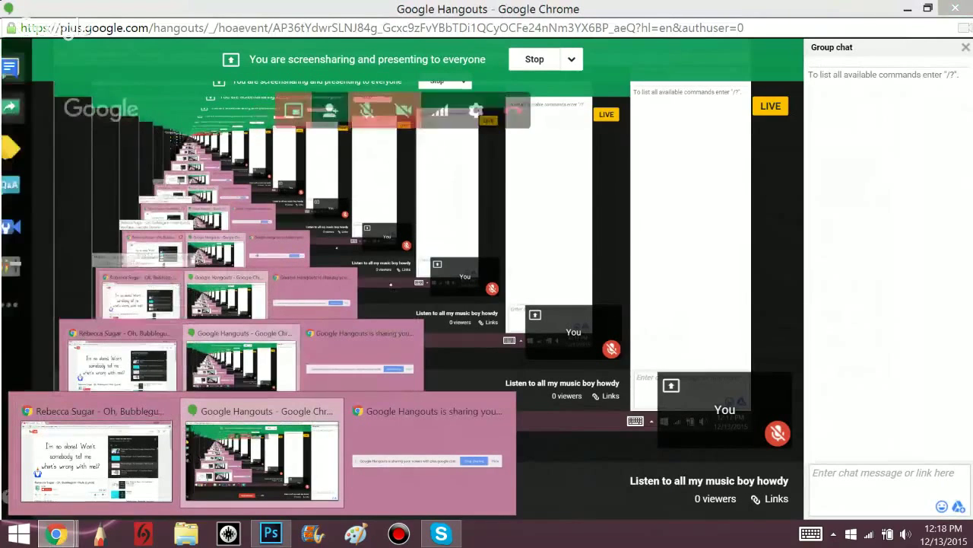
left_click(24, 266)
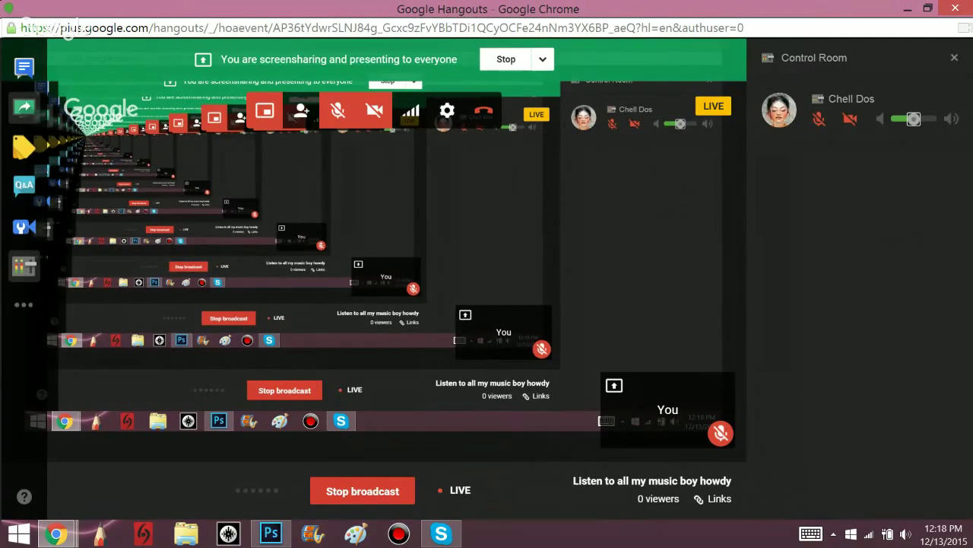
left_click(954, 57)
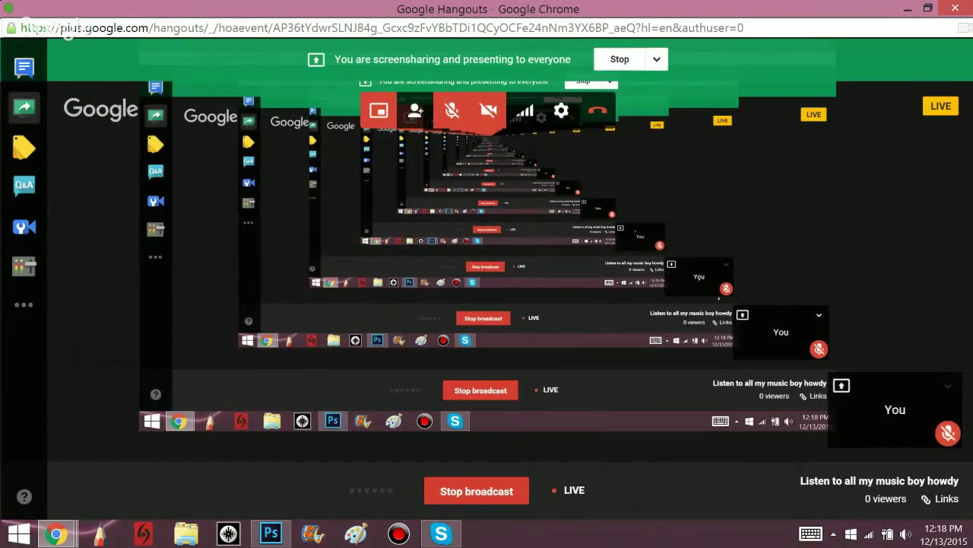
Go back through the music page to Photoshop and sketch the small creature's second ear and face marks in light purple.
left_click(94, 461)
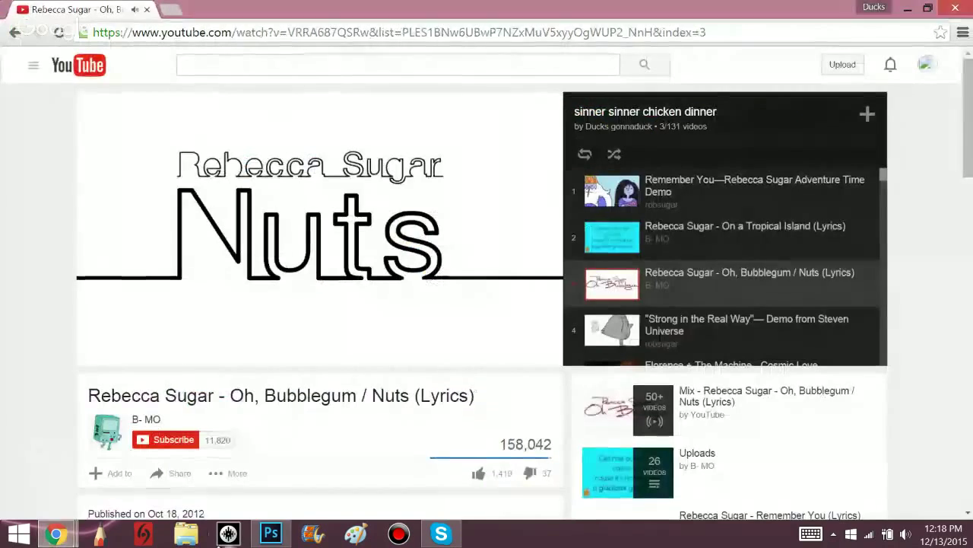
left_click(270, 534)
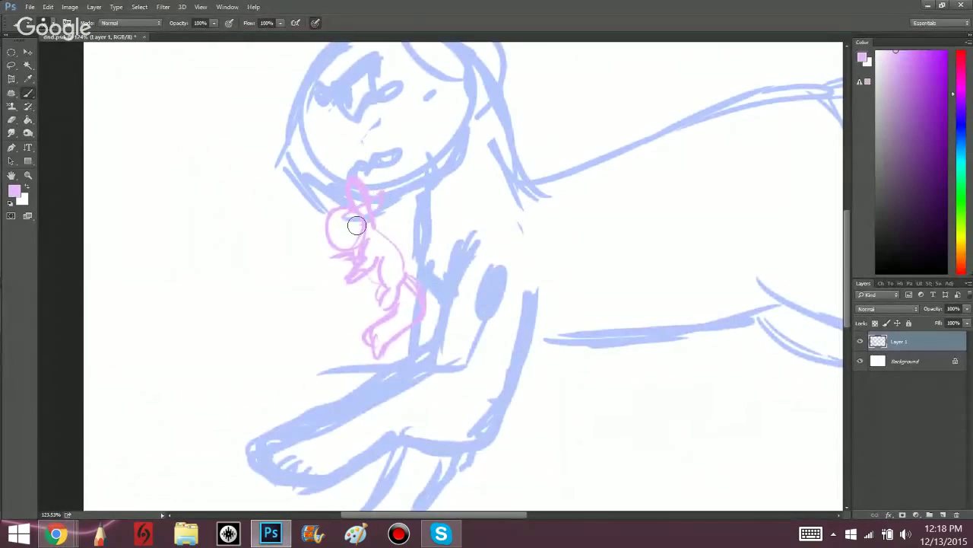
mouse_move(341, 247)
left_mouse_down()
mouse_move(326, 252)
mouse_move(338, 259)
mouse_move(354, 248)
left_mouse_up()
Sketch a scalloped bush outline in light pink behind the animal, rising from its hind leg to the canvas edge below the tail.
key("z")
right_click(337, 259)
left_click(369, 268)
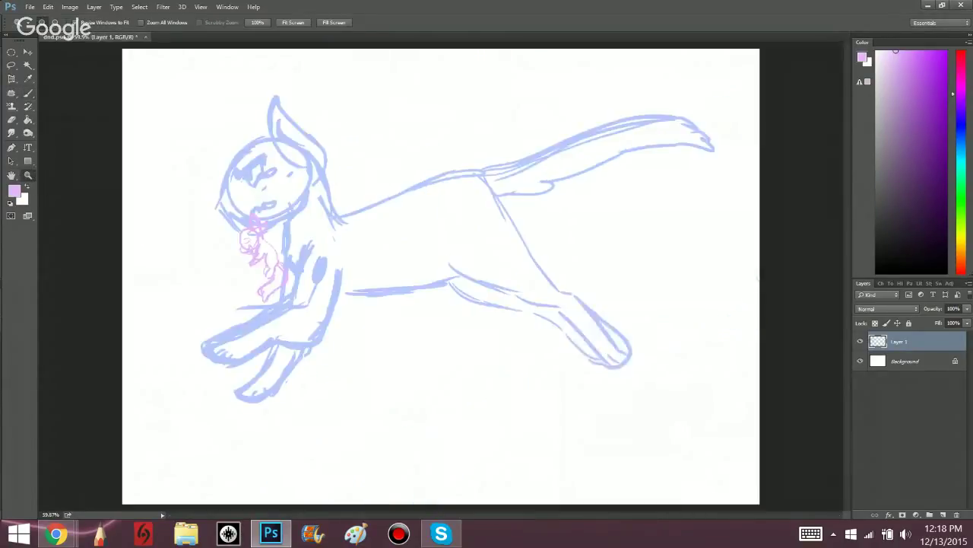
key("b")
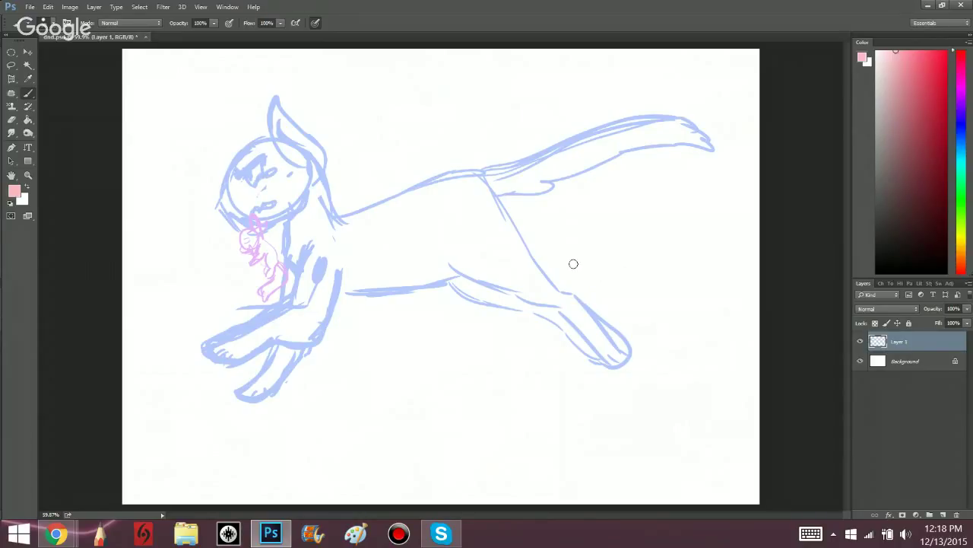
mouse_move(604, 261)
left_mouse_down()
mouse_move(705, 213)
mouse_move(723, 184)
left_mouse_up()
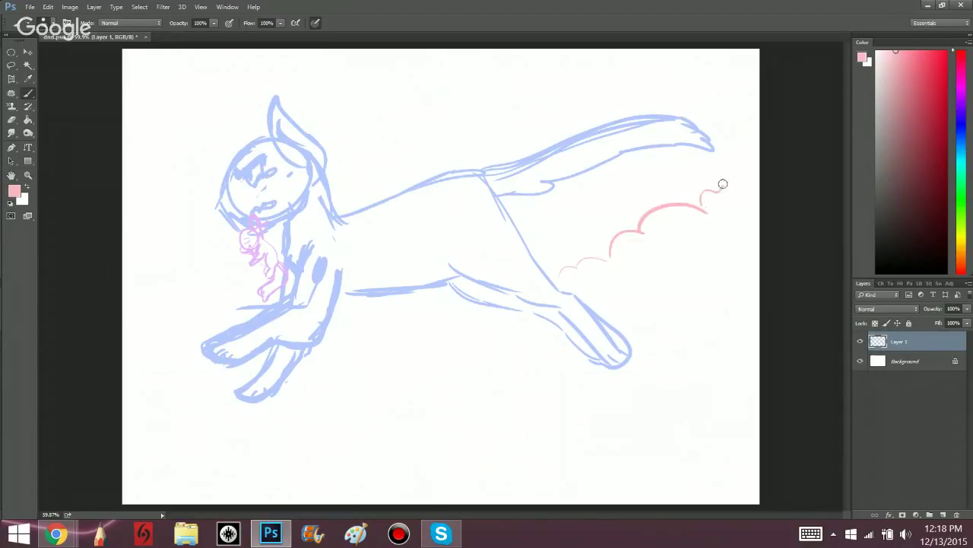
Sketch a grassy ground line in light pink beneath the animal and the start of a bush outline in front of its head.
mouse_move(521, 333)
left_mouse_down()
mouse_move(478, 340)
mouse_move(472, 359)
mouse_move(510, 365)
mouse_move(504, 372)
mouse_move(516, 371)
mouse_move(464, 369)
mouse_move(434, 330)
left_mouse_up()
mouse_move(517, 378)
left_mouse_down()
mouse_move(712, 343)
mouse_move(679, 376)
mouse_move(730, 351)
left_mouse_up()
left_click_drag(723, 380, 758, 363)
left_click_drag(447, 369, 348, 334)
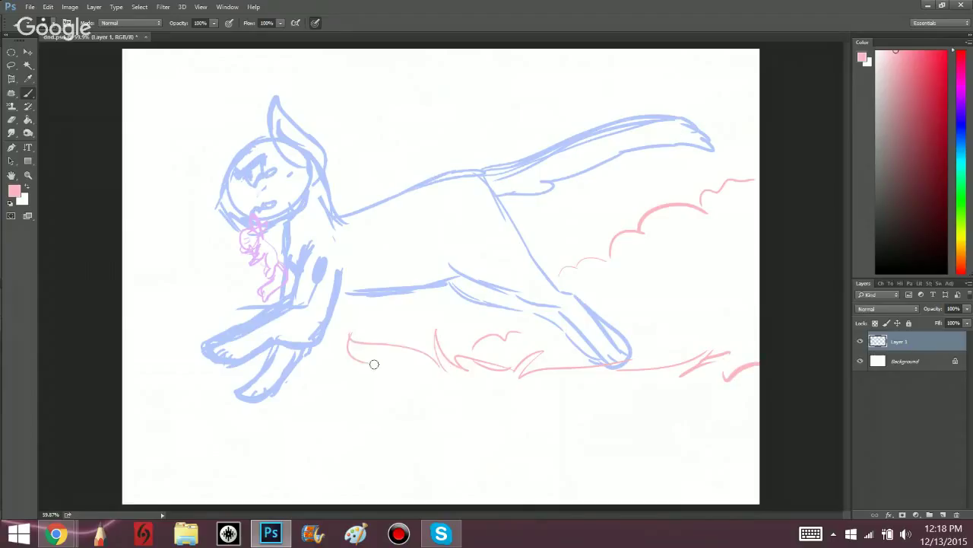
mouse_move(253, 369)
left_mouse_down()
mouse_move(173, 376)
mouse_move(123, 346)
left_mouse_up()
left_click_drag(124, 195, 180, 203)
left_click_drag(197, 220, 231, 244)
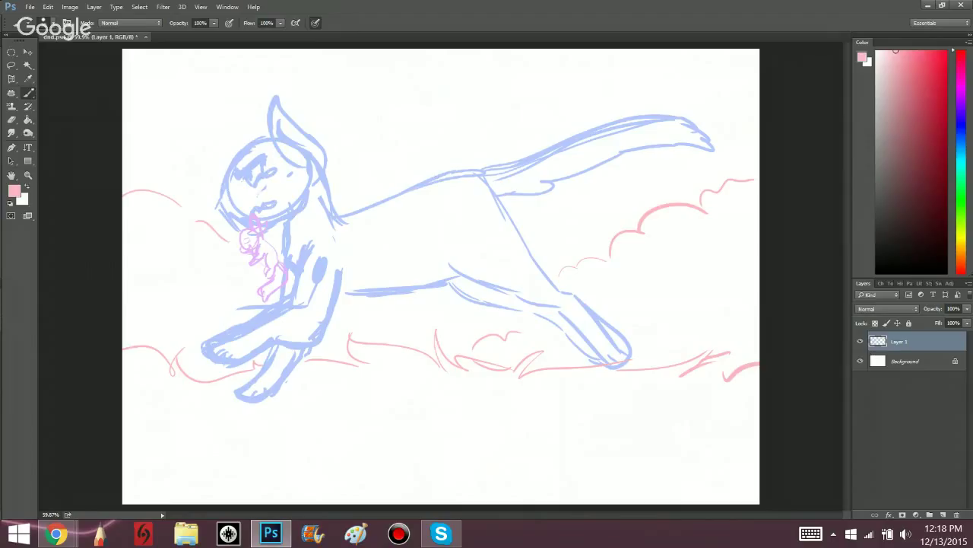
Sample the light blue from the animal's ear and touch up the hind paw with the Brush.
key("i")
left_click(270, 110)
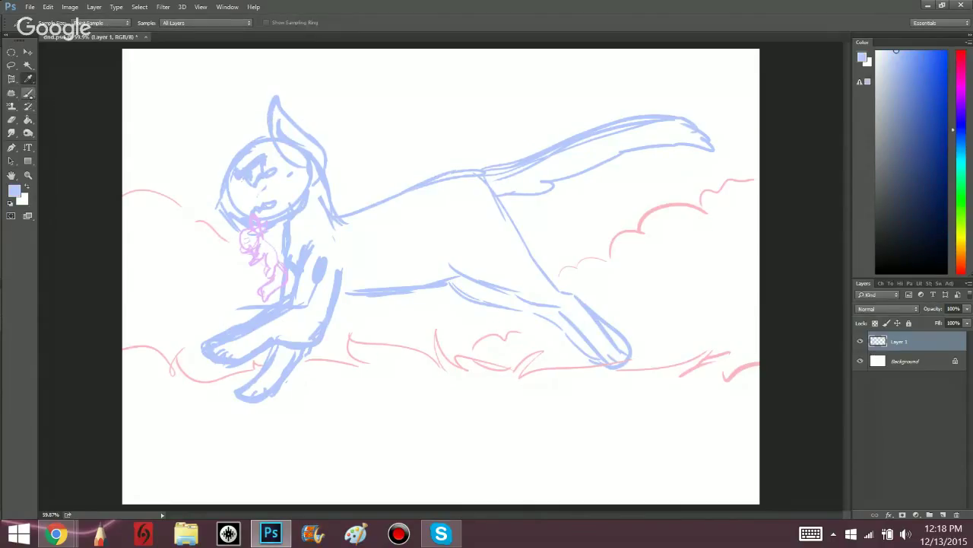
key("b")
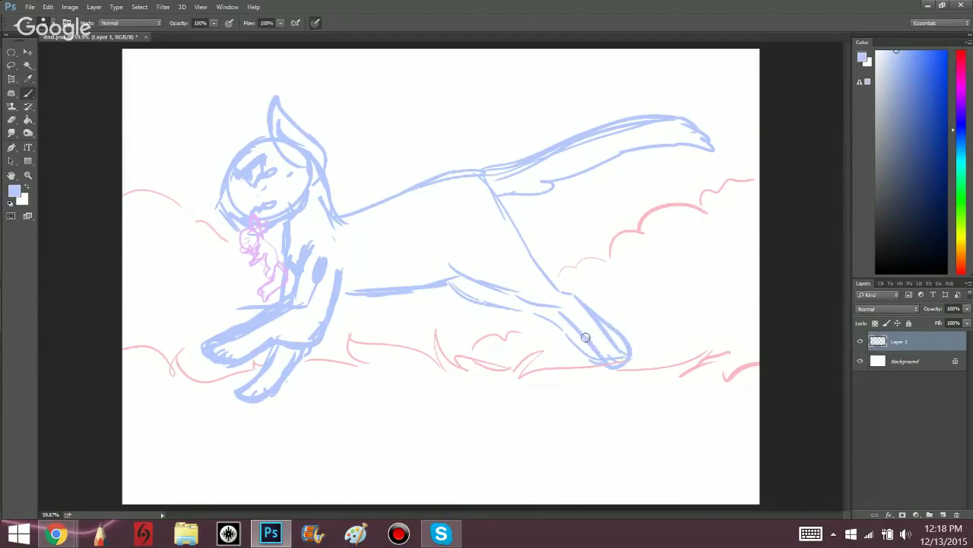
Check the live broadcast in the Google Hangouts window and return to the music page.
mouse_move(56, 534)
left_click(261, 452)
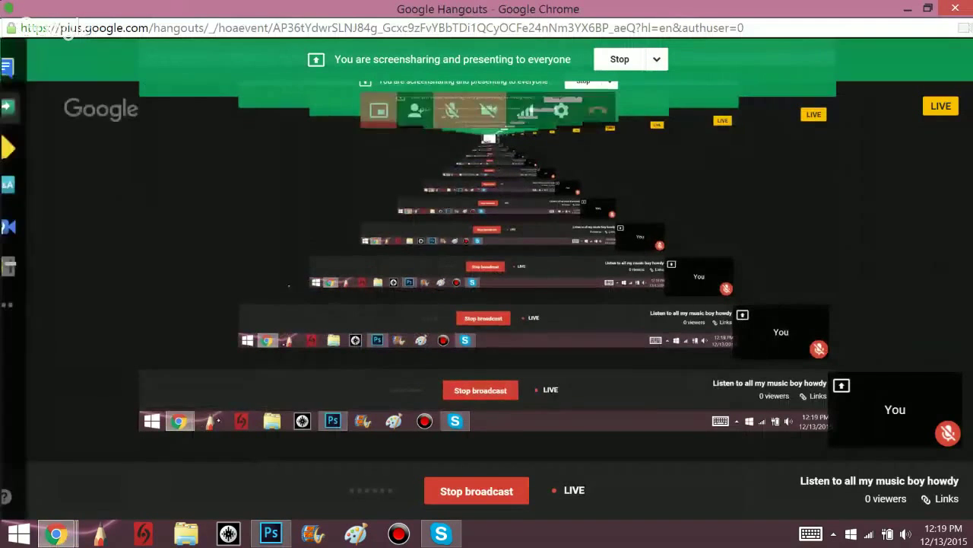
mouse_move(57, 532)
left_click(93, 460)
Switch to Photoshop, sample the bush's light pink and strengthen the bush outline in front of the animal's head.
left_click(271, 532)
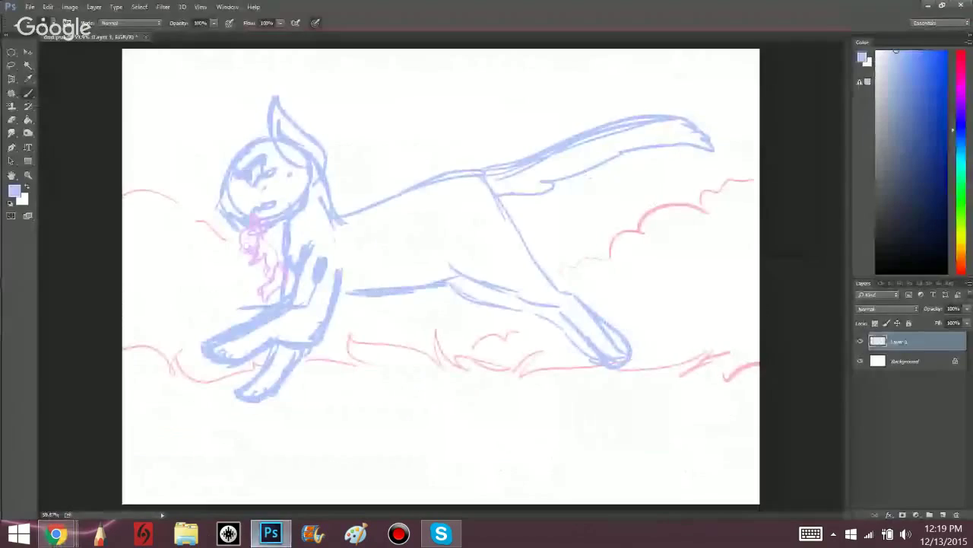
key("i")
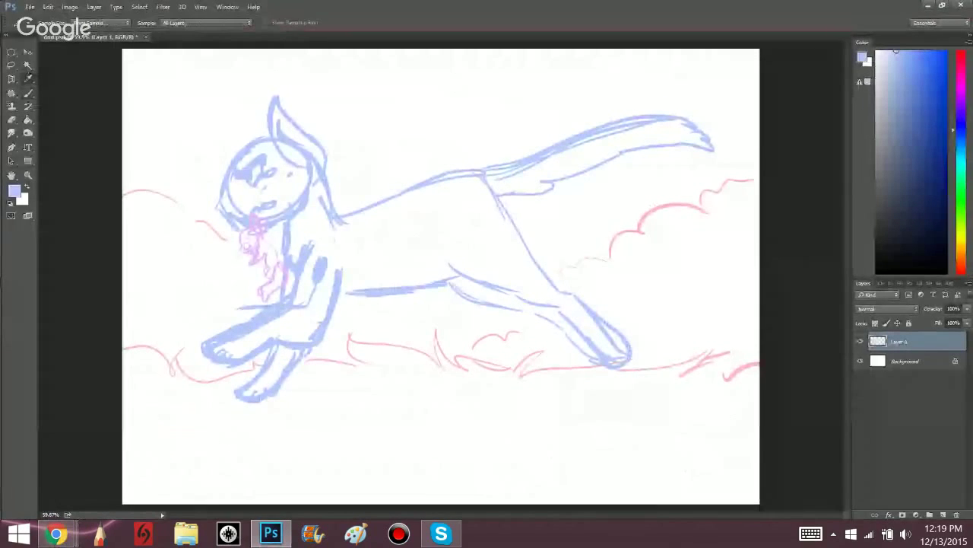
left_click(649, 210)
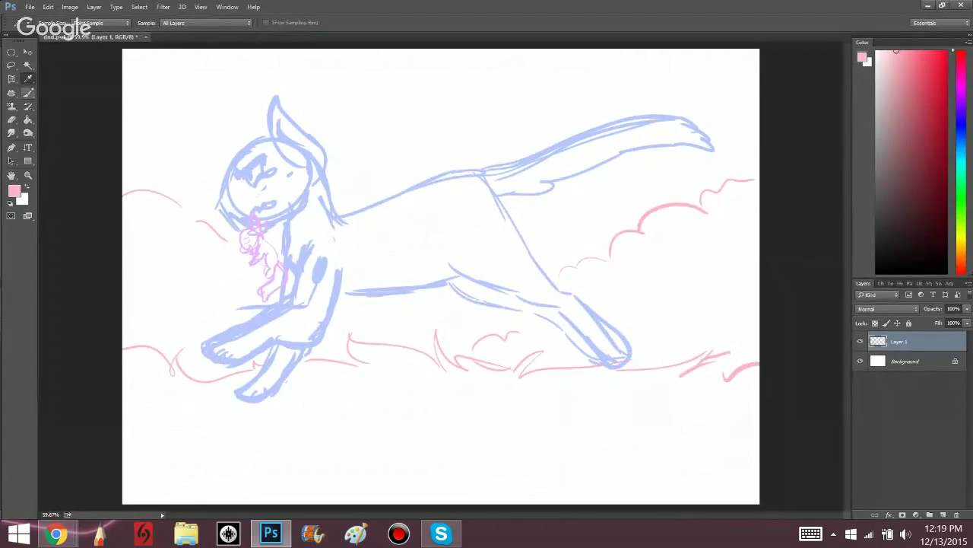
left_click(28, 92)
mouse_move(118, 195)
left_mouse_down()
mouse_move(176, 201)
mouse_move(194, 223)
mouse_move(233, 237)
left_mouse_up()
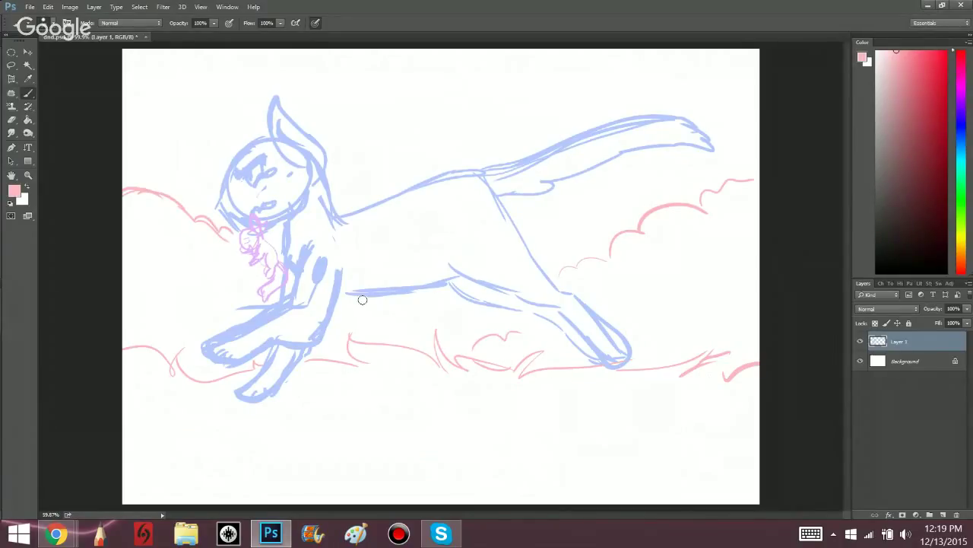
Sketch tall tree trunk lines in light pink behind the animal, from the canvas's upper edge down to its back and the bushes.
left_click_drag(185, 61, 211, 188)
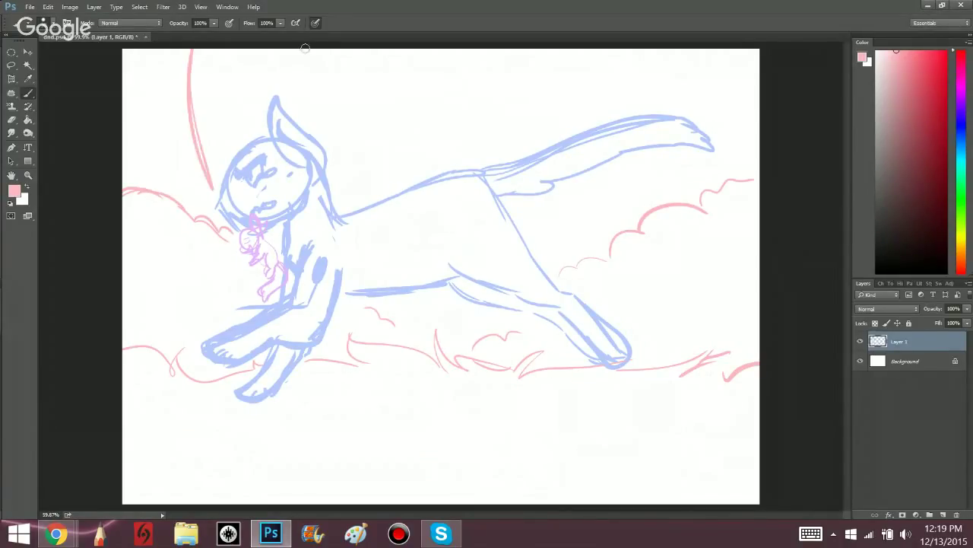
left_click_drag(362, 184, 373, 50)
left_click_drag(492, 51, 500, 148)
left_click_drag(527, 209, 558, 260)
left_click_drag(622, 225, 639, 163)
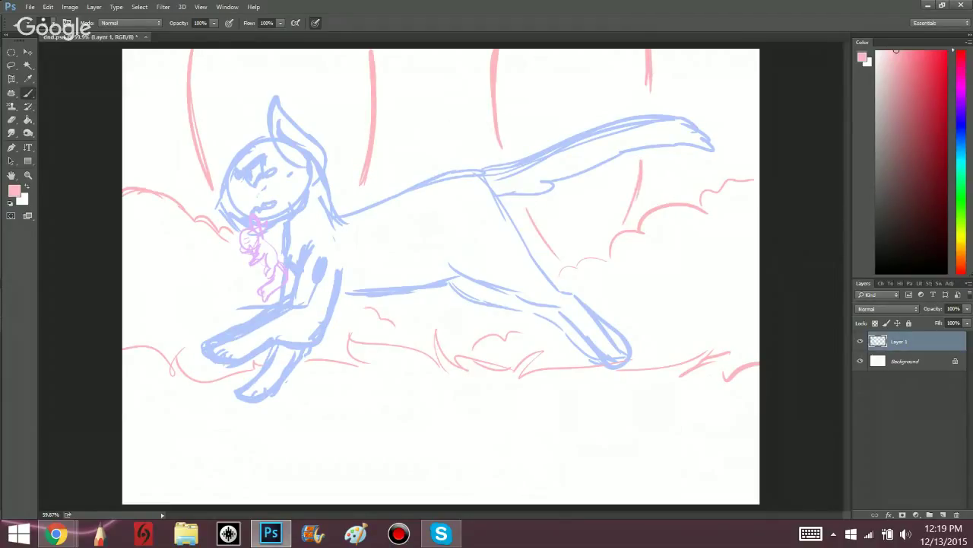
Choose a darker pink and sketch a round head and an outstretched foreleg with paw in the foreground below the ground line.
left_click_drag(920, 175, 886, 188)
left_click_drag(902, 53, 913, 51)
mouse_move(641, 452)
left_mouse_down()
mouse_move(700, 413)
mouse_move(642, 450)
mouse_move(584, 454)
mouse_move(613, 481)
left_mouse_up()
left_click_drag(581, 474, 593, 475)
mouse_move(617, 480)
left_mouse_down()
mouse_move(650, 479)
mouse_move(707, 457)
left_mouse_up()
left_click_drag(621, 437, 589, 449)
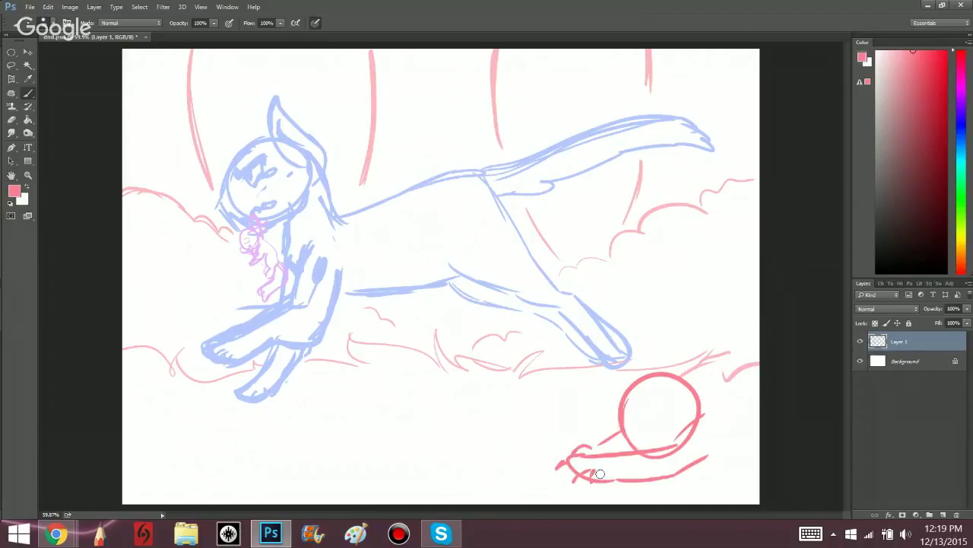
Erase the dark pink round head and outstretched foreleg in the foreground below the ground line.
key("e")
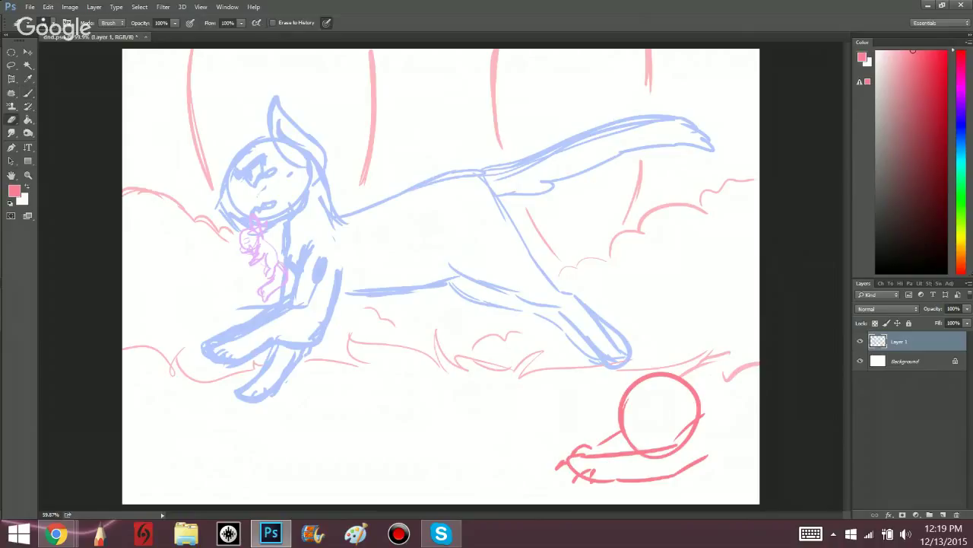
mouse_move(625, 412)
left_mouse_down()
mouse_move(656, 378)
mouse_move(680, 379)
mouse_move(709, 429)
mouse_move(673, 473)
left_mouse_up()
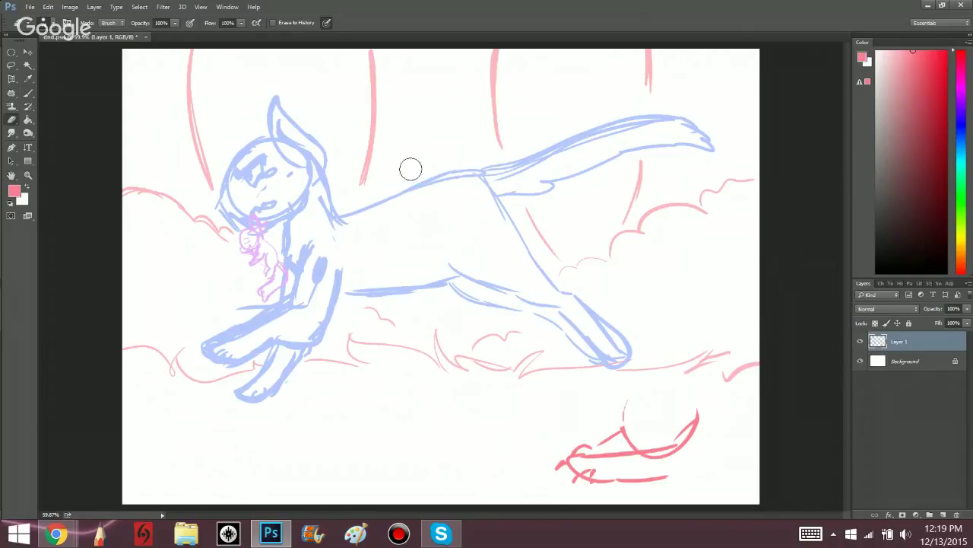
mouse_move(547, 419)
left_mouse_down()
mouse_move(549, 448)
mouse_move(560, 438)
mouse_move(595, 446)
mouse_move(631, 401)
mouse_move(650, 477)
mouse_move(713, 438)
mouse_move(673, 423)
mouse_move(686, 443)
mouse_move(623, 448)
left_mouse_up()
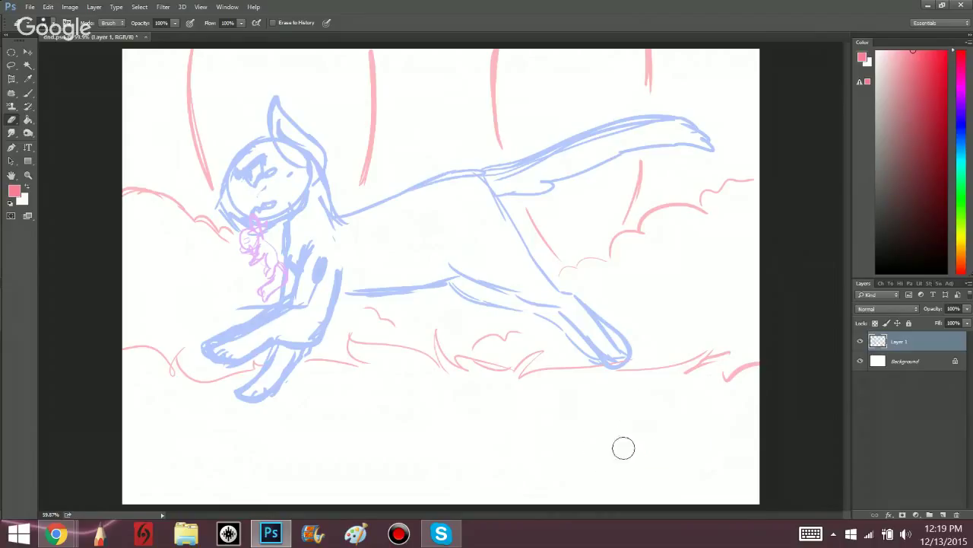
Sketch curling flames in dark pink rising from the canvas's lower edge behind the hind paw to the right edge, with small sparks.
key("i")
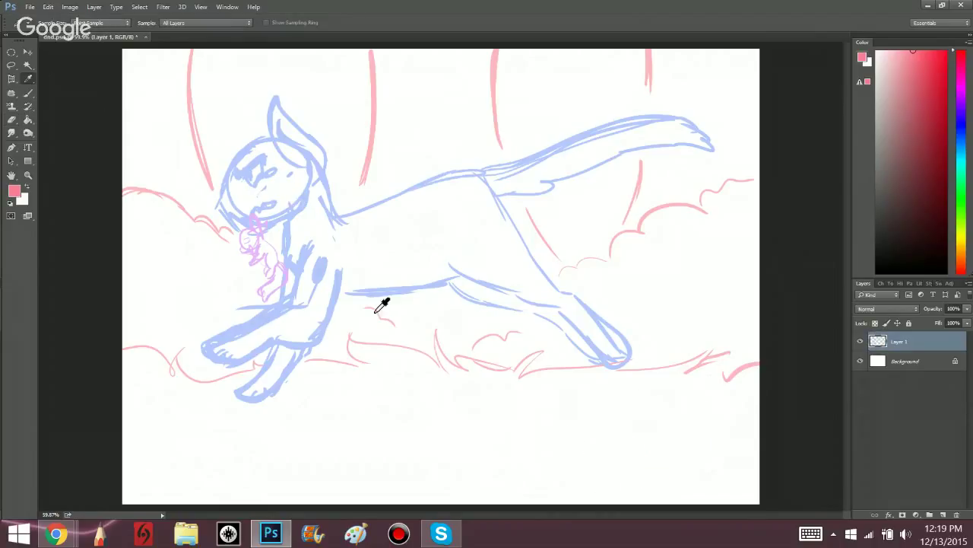
key("b")
mouse_move(684, 445)
left_mouse_down()
mouse_move(649, 431)
mouse_move(692, 357)
left_mouse_up()
mouse_move(644, 396)
left_mouse_down()
mouse_move(689, 373)
mouse_move(707, 397)
mouse_move(703, 304)
left_mouse_up()
left_click_drag(744, 353, 739, 270)
mouse_move(644, 425)
left_mouse_down()
mouse_move(614, 444)
mouse_move(586, 378)
mouse_move(554, 439)
left_mouse_up()
mouse_move(575, 443)
left_mouse_down()
mouse_move(528, 468)
mouse_move(529, 493)
mouse_move(476, 478)
left_mouse_up()
left_click_drag(467, 445, 473, 499)
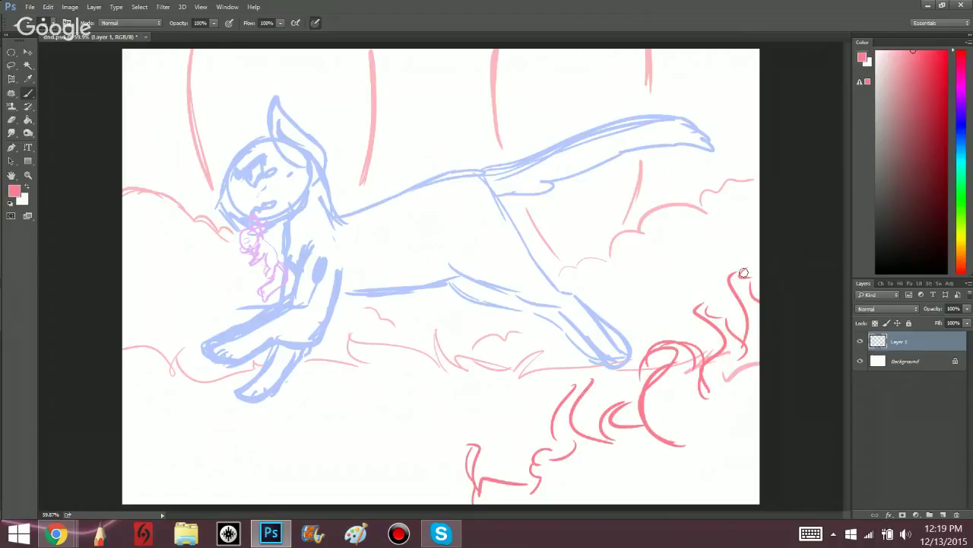
left_click_drag(670, 317, 674, 261)
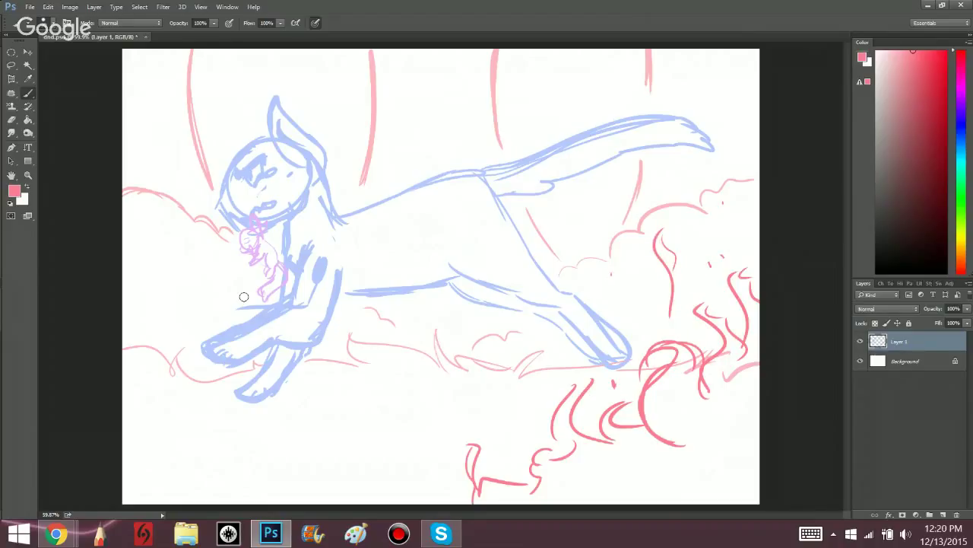
Check the live broadcast in the Google Hangouts window and the playing video on the YouTube music page, and return to Photoshop.
left_click(55, 533)
left_click(211, 480)
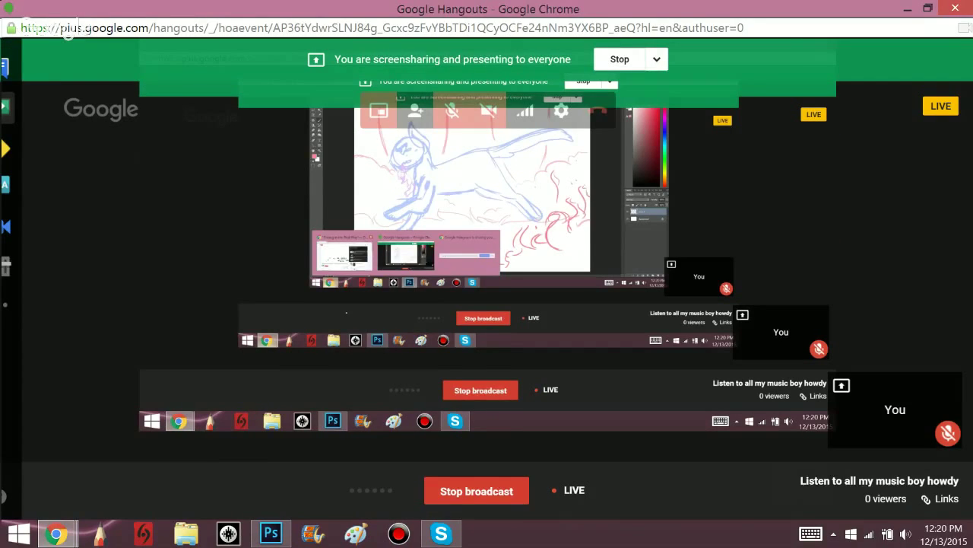
mouse_move(55, 534)
left_click(87, 460)
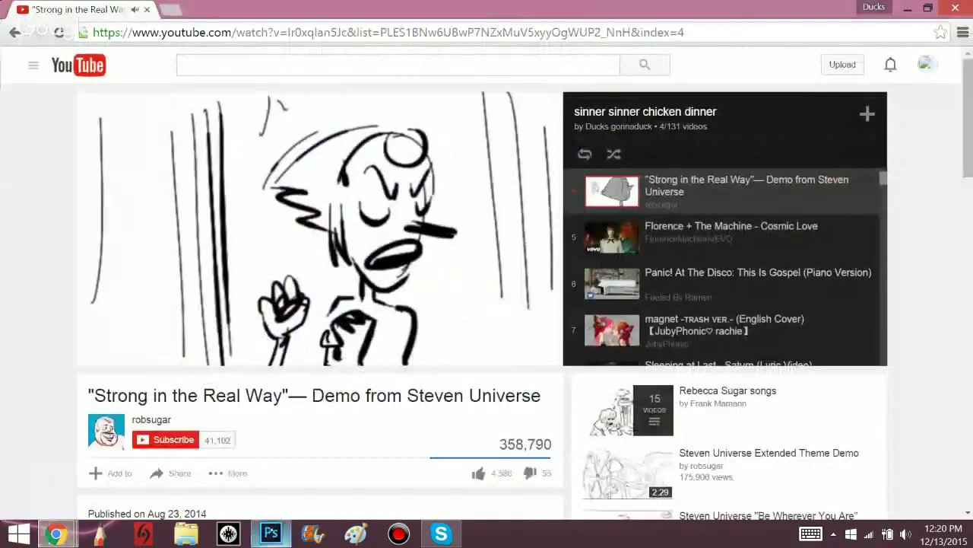
left_click(271, 534)
mouse_move(55, 534)
left_click(88, 460)
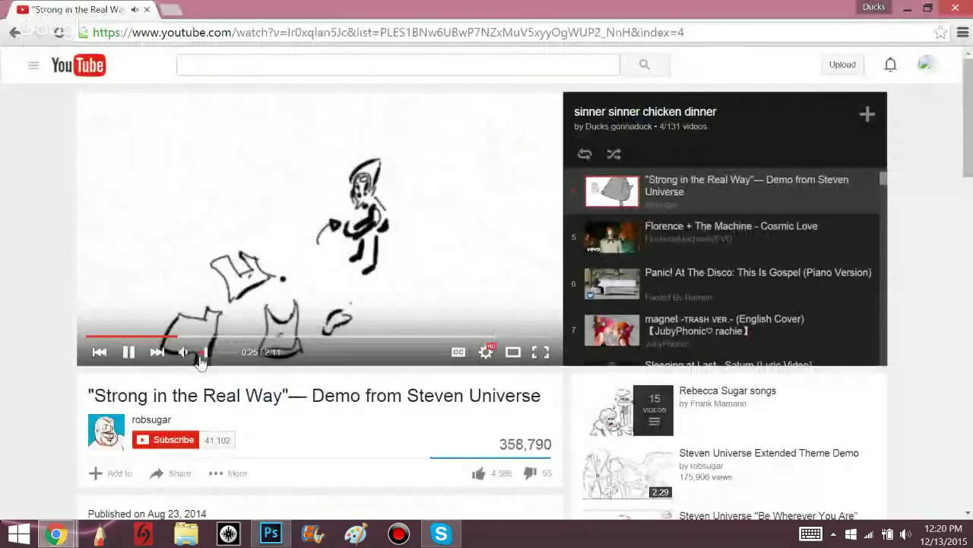
key("alt+Tab")
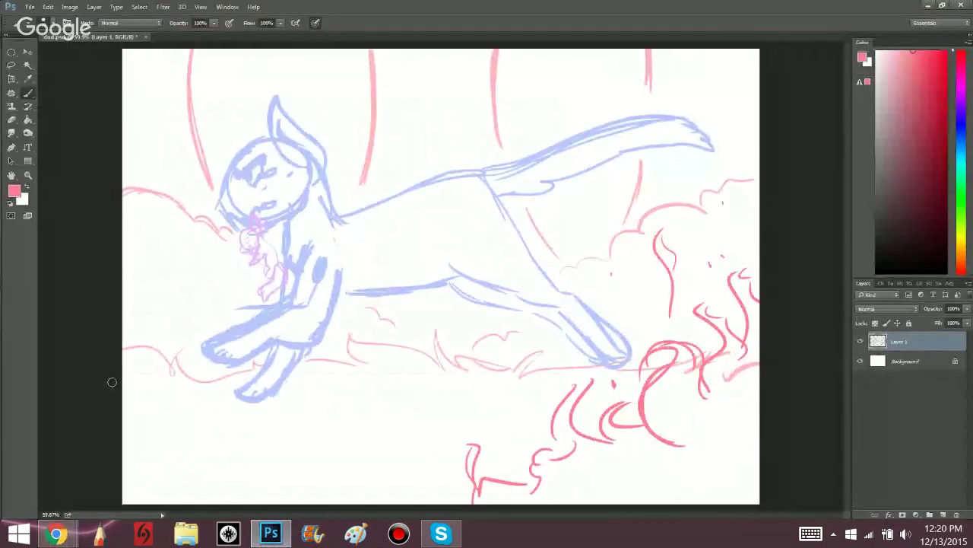
Sketch flames in dark pink in the left foreground, from beside the front paws down to the canvas's lower edge.
mouse_move(111, 382)
left_mouse_down()
mouse_move(139, 343)
mouse_move(136, 311)
left_mouse_up()
mouse_move(135, 311)
left_mouse_down()
mouse_move(161, 367)
mouse_move(150, 403)
mouse_move(160, 328)
mouse_move(142, 372)
mouse_move(204, 378)
left_mouse_up()
mouse_move(204, 379)
left_mouse_down()
mouse_move(174, 429)
mouse_move(172, 390)
mouse_move(160, 403)
mouse_move(202, 480)
mouse_move(227, 486)
left_mouse_up()
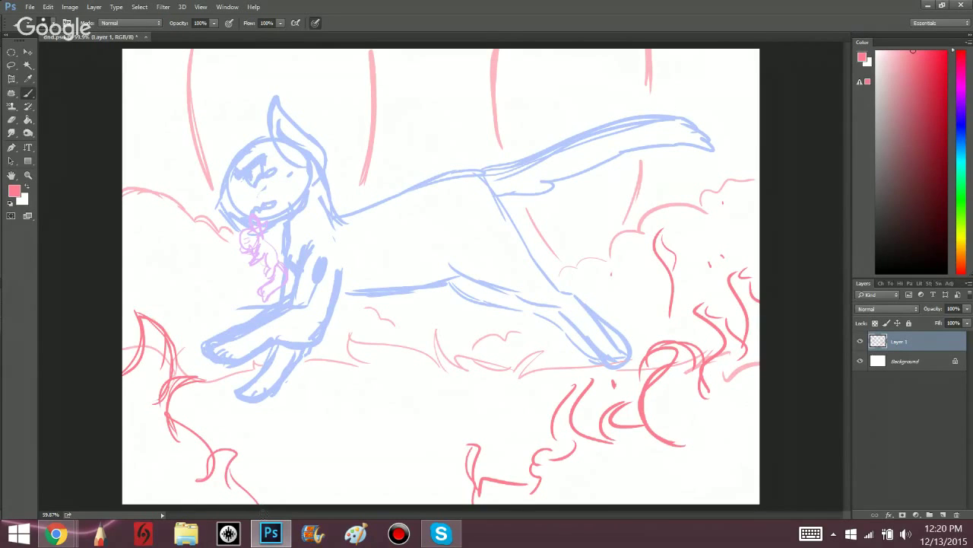
left_click(18, 534)
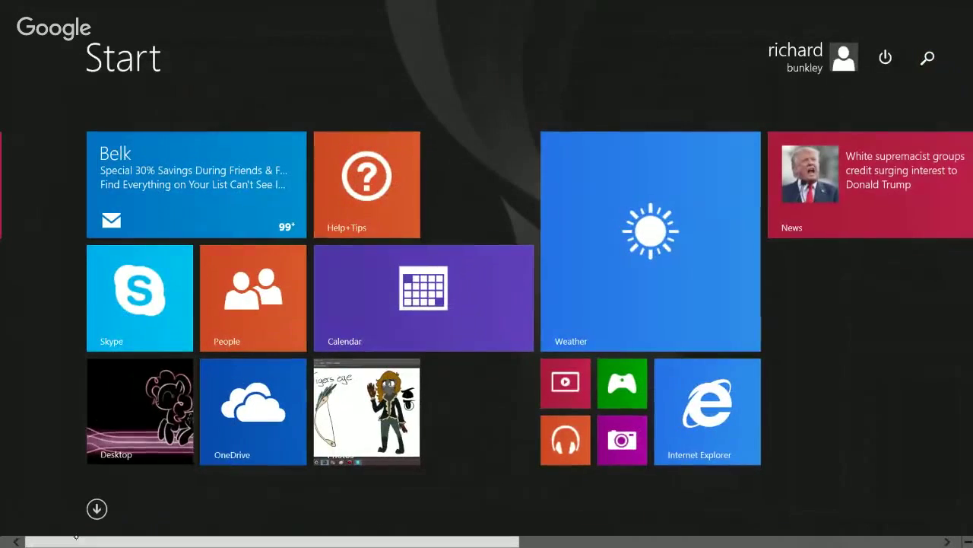
left_click(99, 429)
left_click(56, 534)
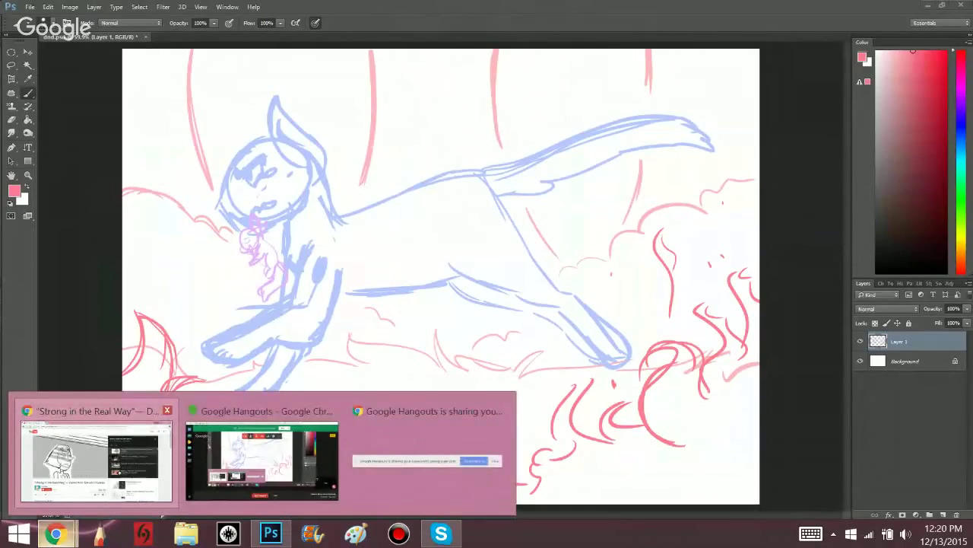
left_click(97, 457)
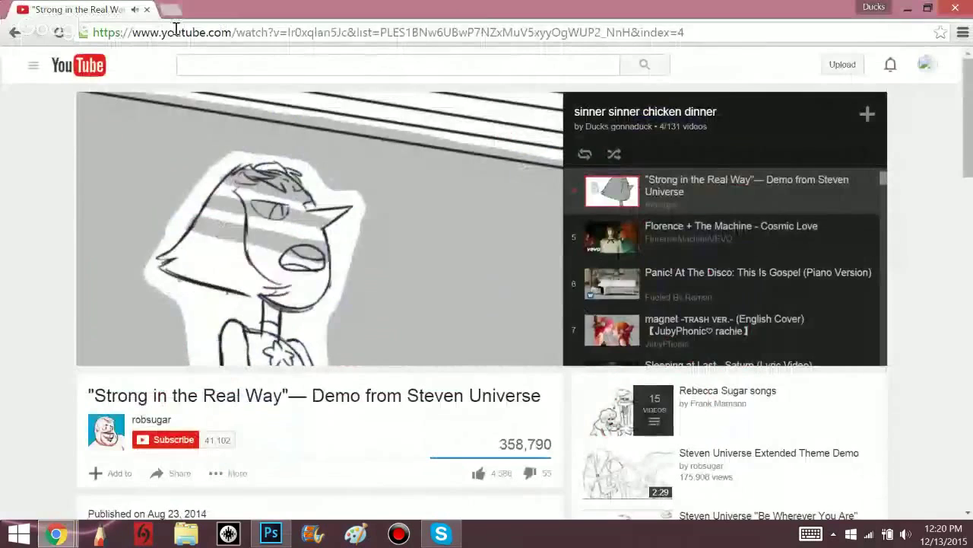
key("ctrl+t")
type("d")
key("Return")
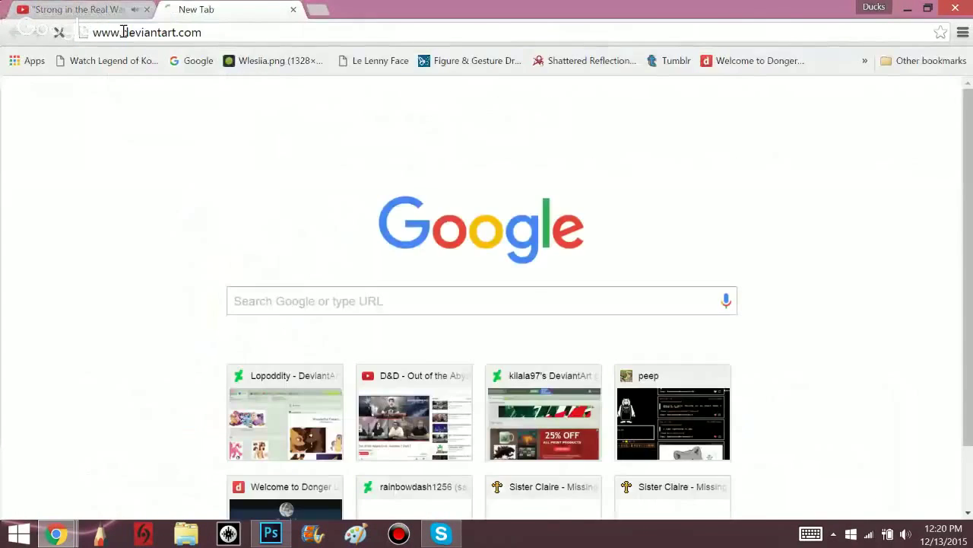
left_click(76, 10)
left_click(270, 534)
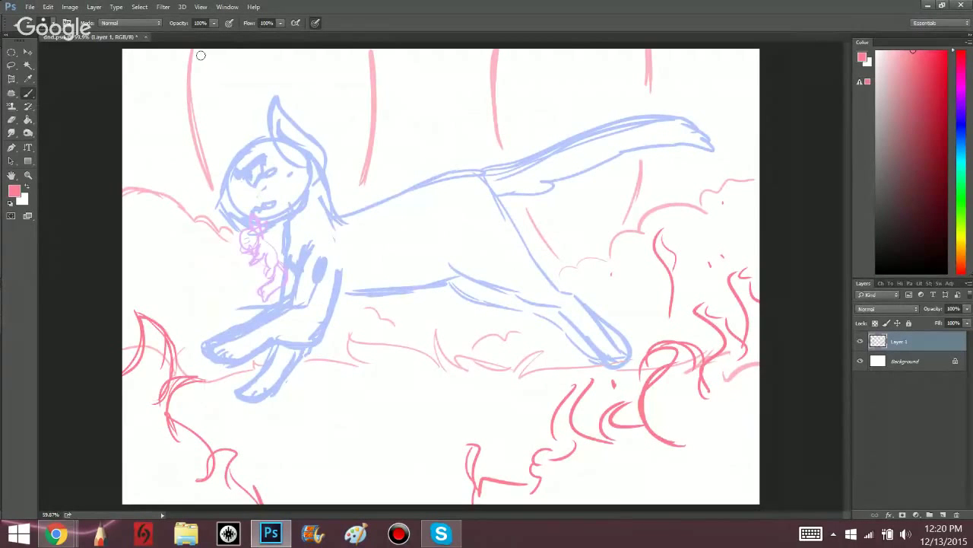
Sketch dark pink flames between the tree trunks above the animal's head and above its tail.
key("ctrl+z")
mouse_move(190, 90)
left_mouse_down()
mouse_move(210, 64)
mouse_move(239, 141)
mouse_move(243, 75)
mouse_move(256, 70)
mouse_move(258, 97)
mouse_move(275, 64)
mouse_move(337, 123)
left_mouse_up()
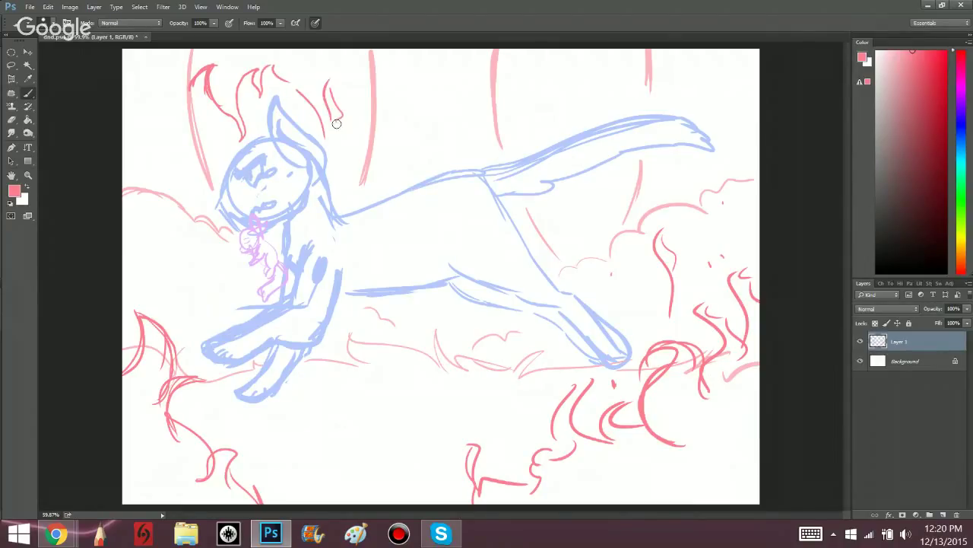
mouse_move(514, 148)
left_mouse_down()
mouse_move(542, 65)
mouse_move(553, 120)
mouse_move(601, 66)
mouse_move(631, 108)
left_mouse_up()
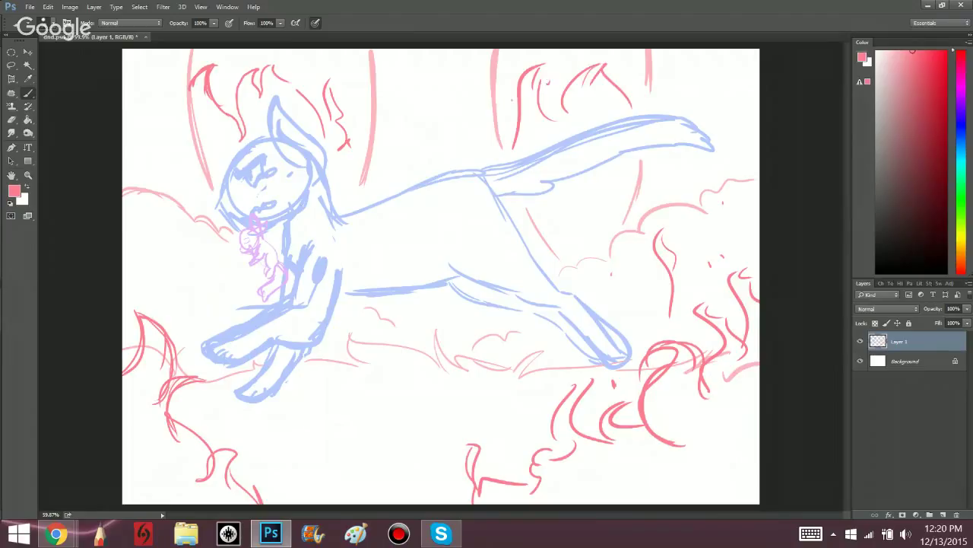
Try a light green outline along the bushes and across the hind leg, and undo the strokes.
left_click(957, 204)
mouse_move(744, 182)
left_mouse_down()
mouse_move(717, 186)
mouse_move(690, 216)
left_mouse_up()
left_click_drag(706, 201, 569, 222)
mouse_move(554, 228)
left_mouse_down()
mouse_move(499, 323)
mouse_move(688, 274)
left_mouse_up()
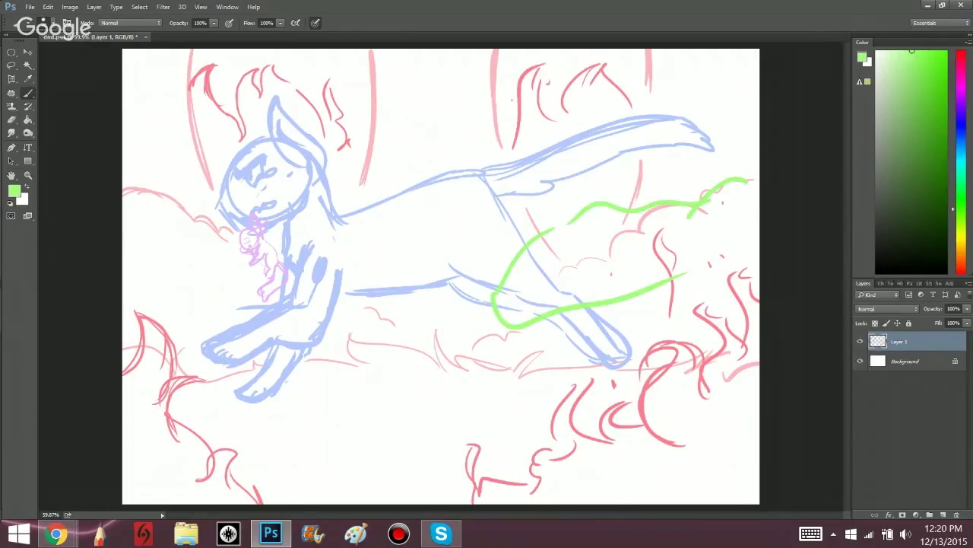
key("ctrl+alt+z")
key("ctrl+alt+z")
key("ctrl+alt+z")
key("ctrl+alt+z")
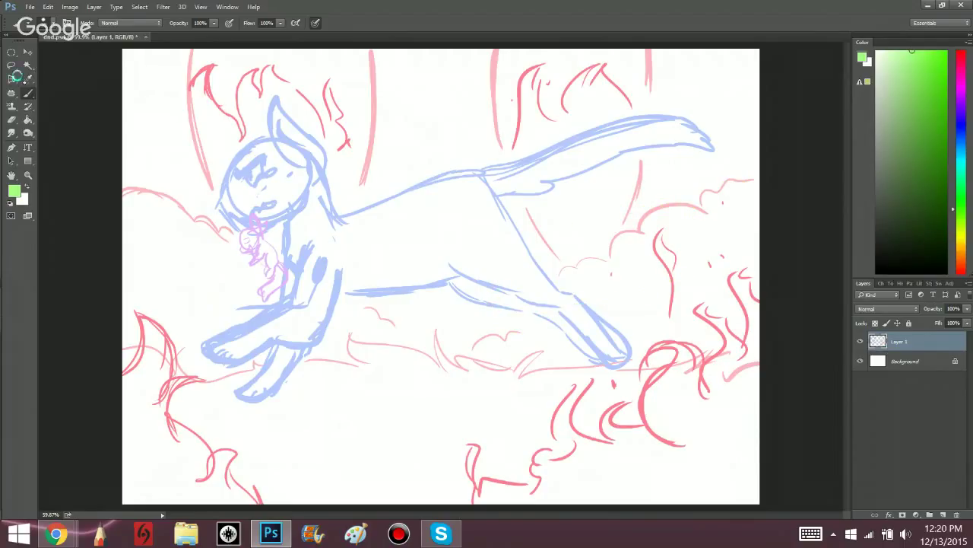
Sample the light blue of the animal's outline and choose a more saturated blue for the brush.
left_click(26, 77)
left_click(250, 142)
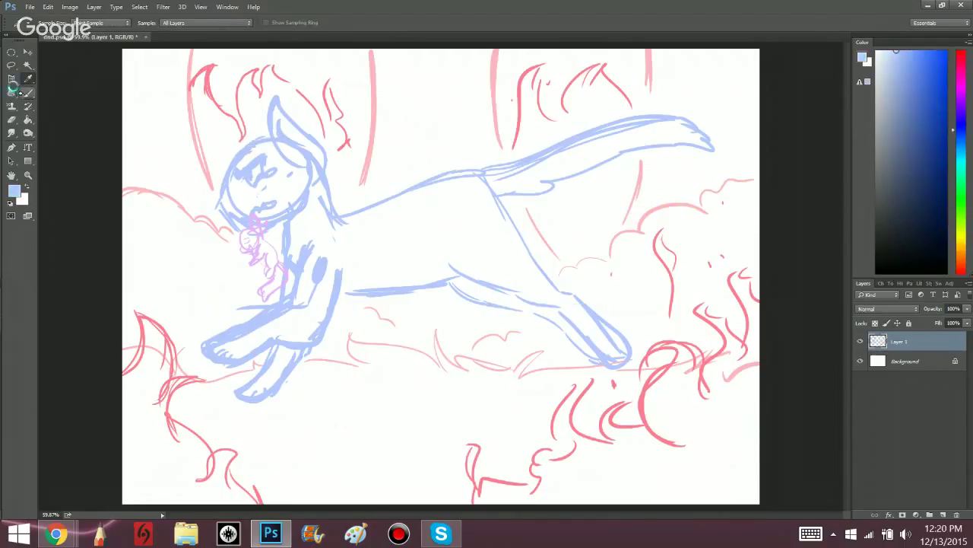
left_click(28, 92)
left_click(915, 51)
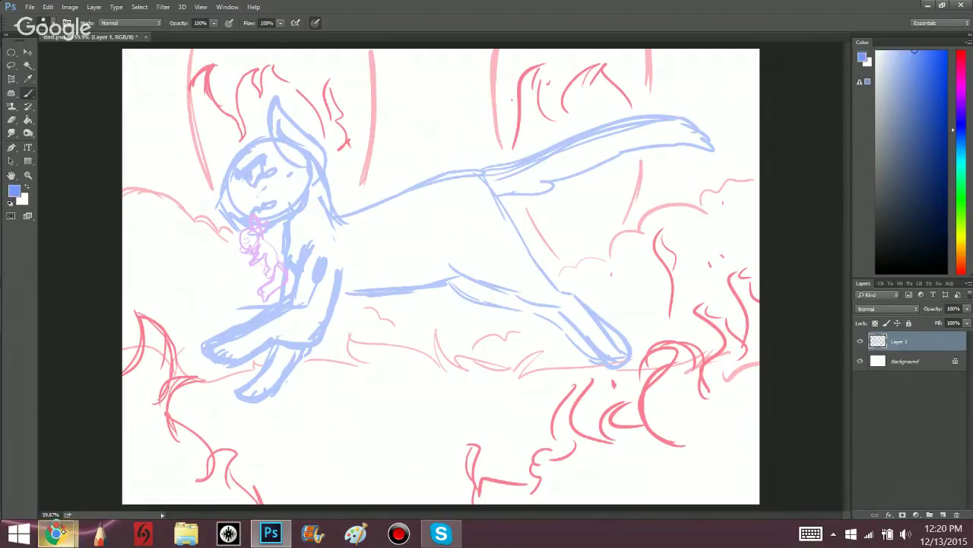
Switch to the DeviantArt tab in Chrome, request the account's profile page, and return to Photoshop.
mouse_move(55, 532)
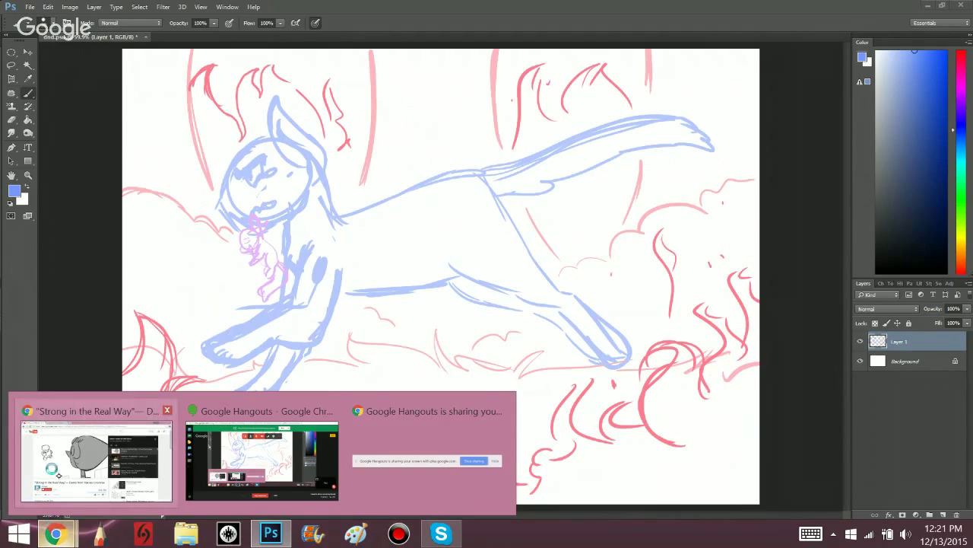
left_click(97, 460)
left_click(221, 9)
left_click(826, 70)
left_click(270, 533)
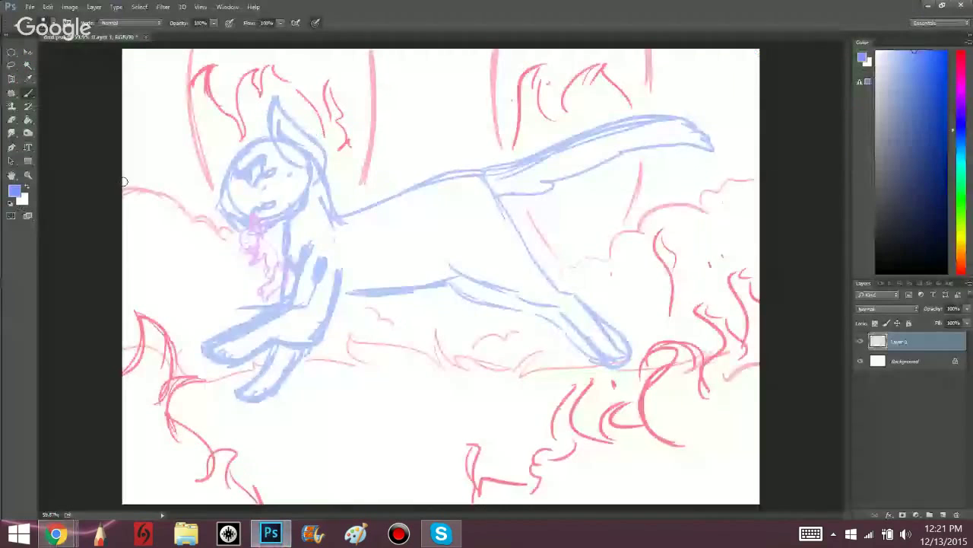
Redraw the animal's angled brow and eye shapes in the stronger blue over the light blue face sketch.
key("z")
left_click_drag(228, 86, 340, 251)
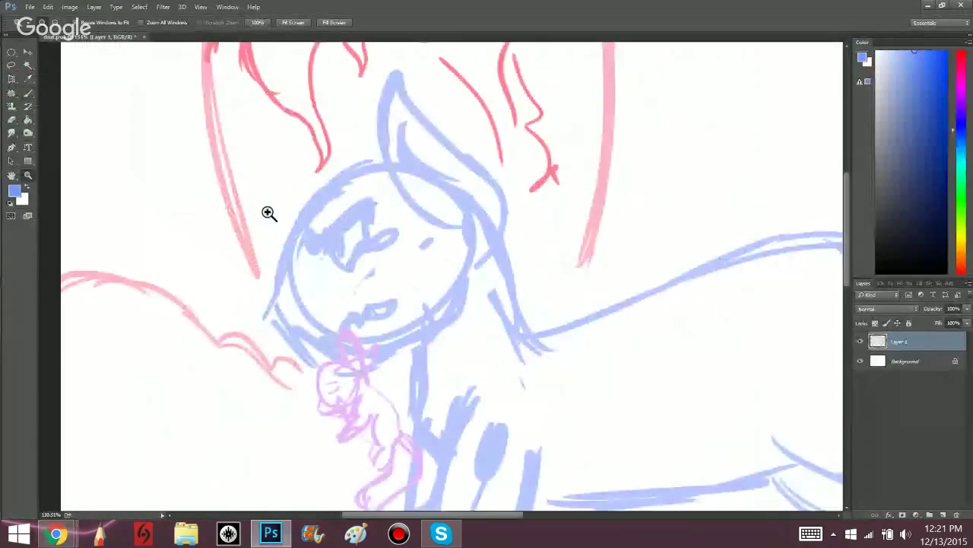
left_click(269, 212)
key("b")
mouse_move(409, 162)
left_mouse_down()
mouse_move(340, 205)
mouse_move(295, 210)
left_mouse_up()
left_click_drag(393, 175, 397, 216)
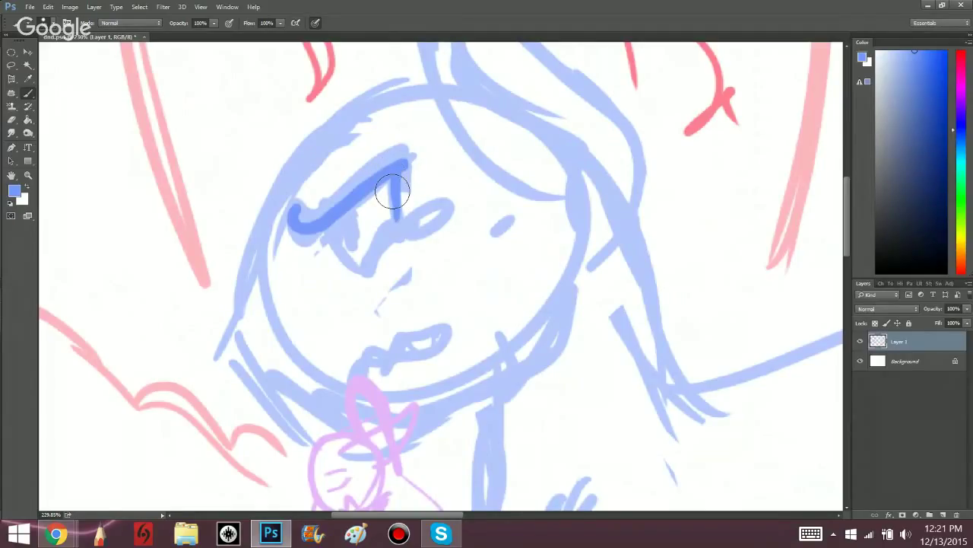
mouse_move(329, 230)
left_mouse_down()
mouse_move(343, 253)
mouse_move(334, 250)
mouse_move(379, 232)
mouse_move(351, 235)
mouse_move(340, 217)
mouse_move(360, 232)
mouse_move(356, 257)
mouse_move(330, 221)
mouse_move(336, 235)
mouse_move(331, 227)
mouse_move(394, 233)
mouse_move(413, 211)
left_mouse_up()
left_click_drag(384, 241, 373, 258)
Draw a small oval mark beside the eye in place of the trial dot, and fit the whole canvas in view.
left_click(471, 230)
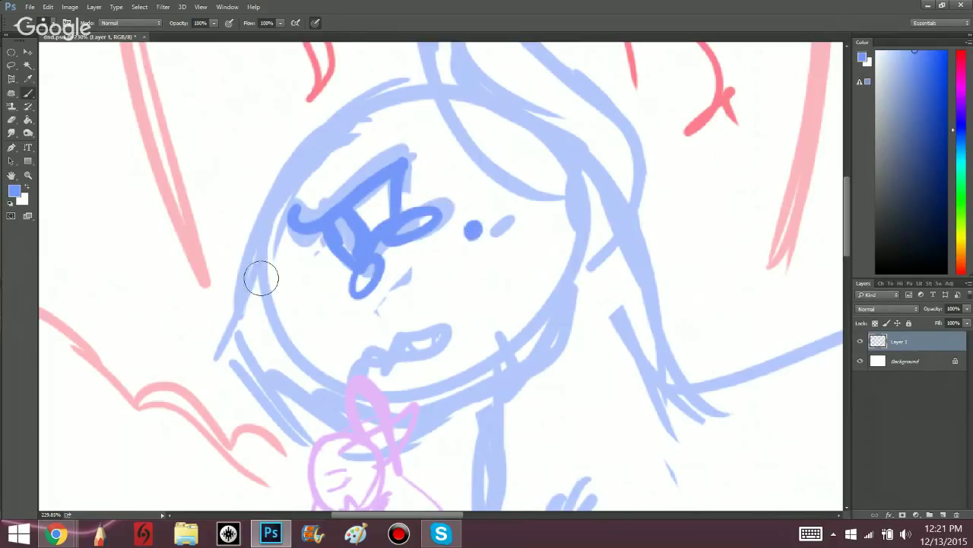
key("ctrl+z")
left_click_drag(485, 218, 503, 210)
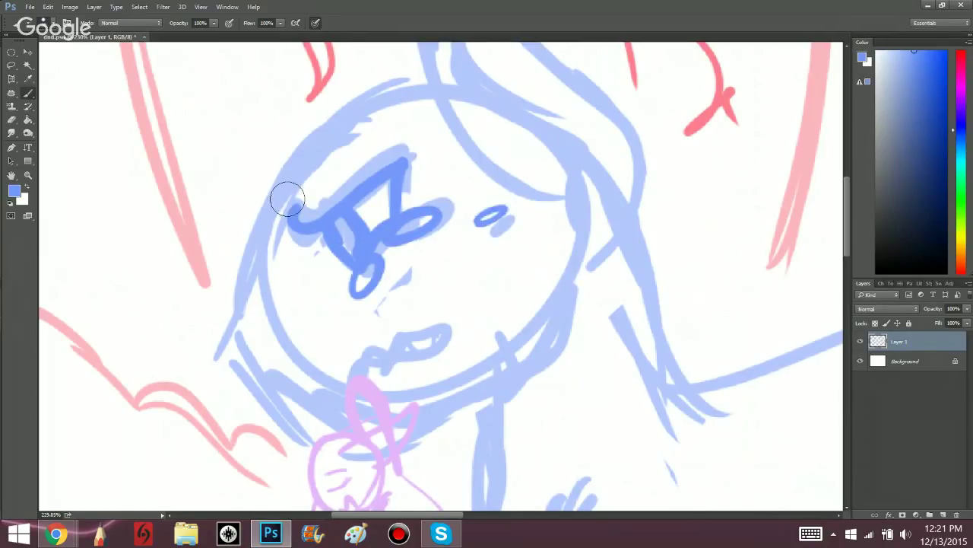
left_click(27, 175)
right_click(394, 208)
left_click(434, 216)
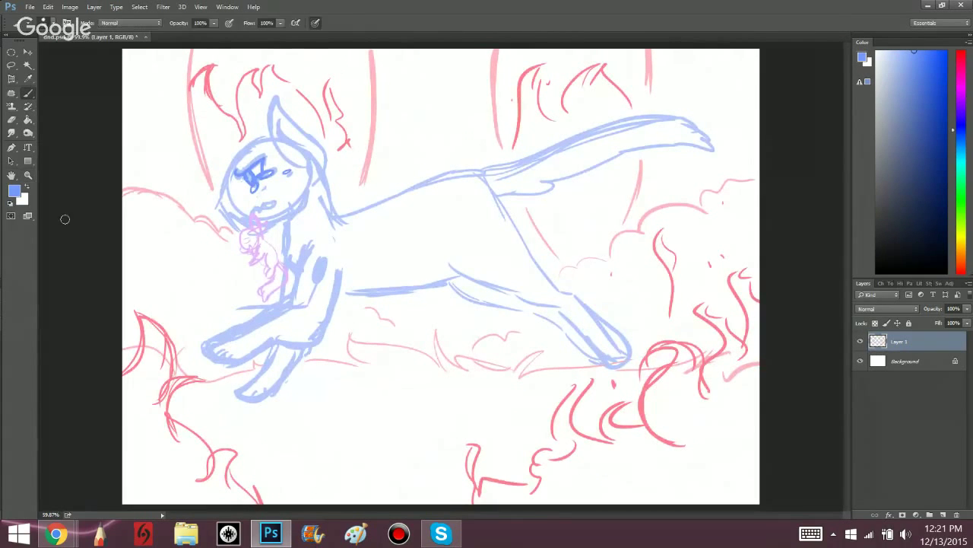
Switch to DeviantArt in Chrome, open the account's profile in a new tab, close the browse tab, and return to Photoshop.
left_click(55, 534)
mouse_move(799, 65)
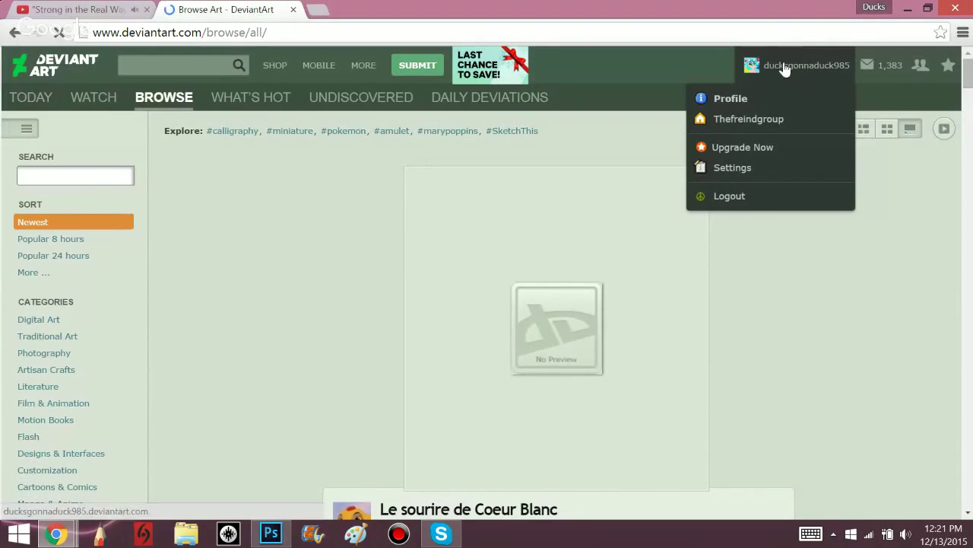
right_click(797, 72)
left_click(807, 83)
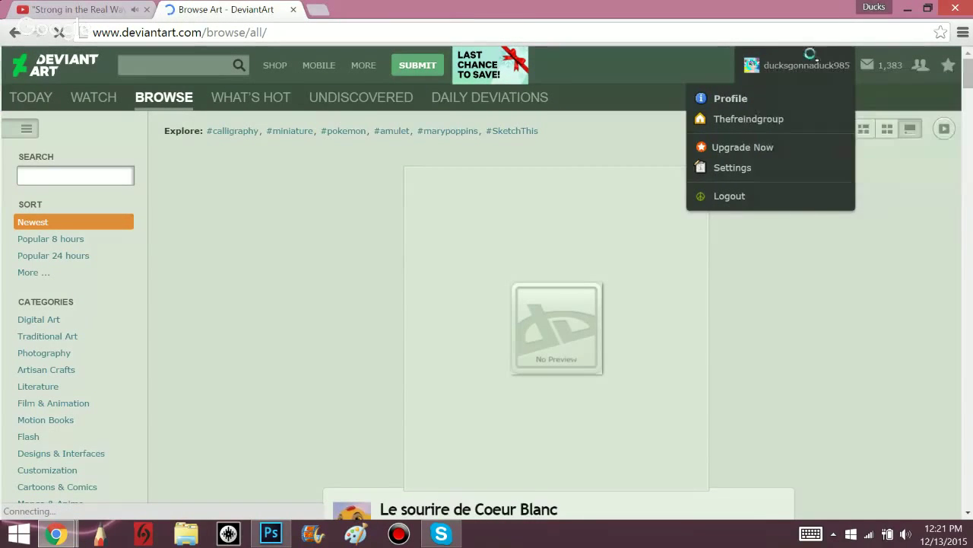
left_click(293, 9)
left_click(271, 532)
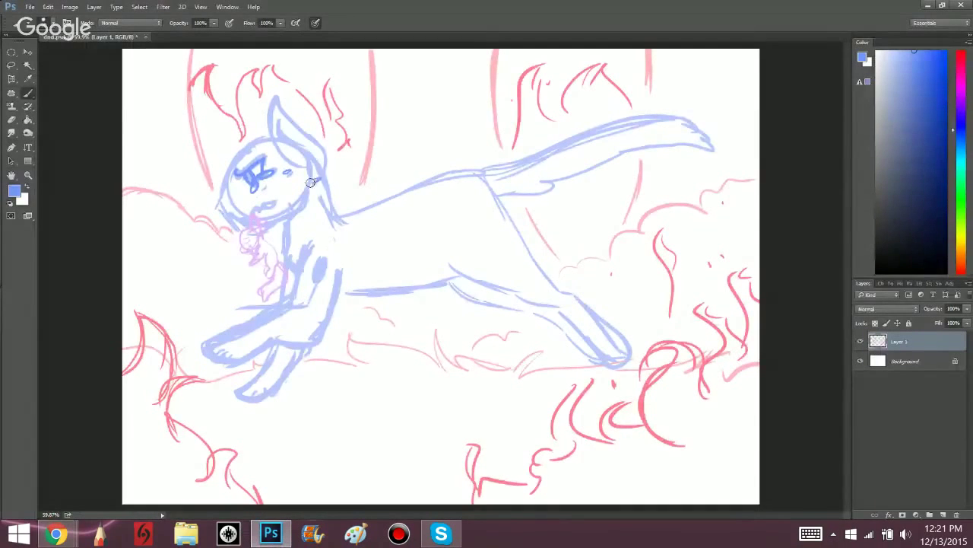
Trace the animal's head outline, ear, cheek fur, muzzle and mouth in the stronger blue.
left_click_drag(320, 191, 288, 211)
mouse_move(297, 161)
left_mouse_down()
mouse_move(275, 144)
mouse_move(281, 152)
mouse_move(274, 102)
mouse_move(270, 116)
mouse_move(276, 99)
mouse_move(324, 158)
mouse_move(325, 181)
mouse_move(278, 126)
left_mouse_up()
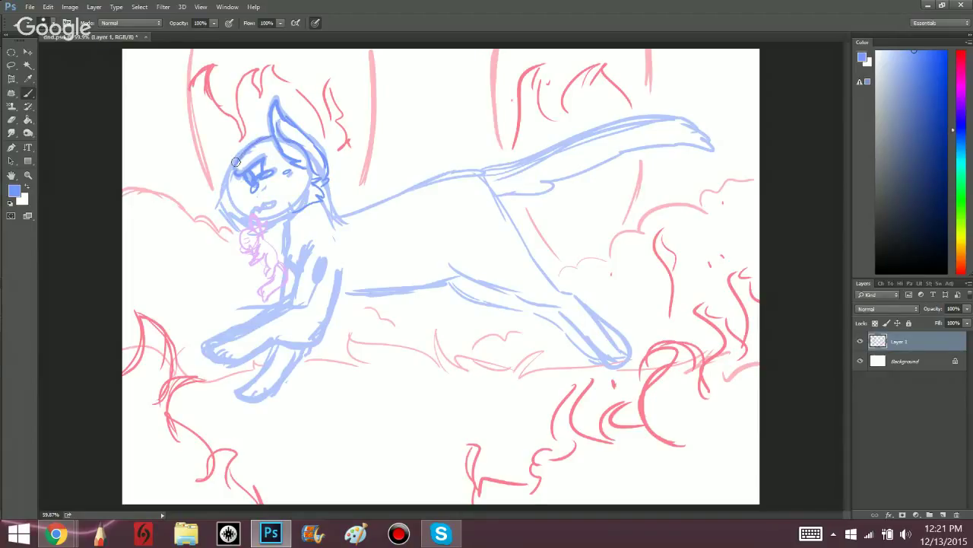
left_click_drag(228, 178, 219, 204)
left_click_drag(240, 222, 265, 209)
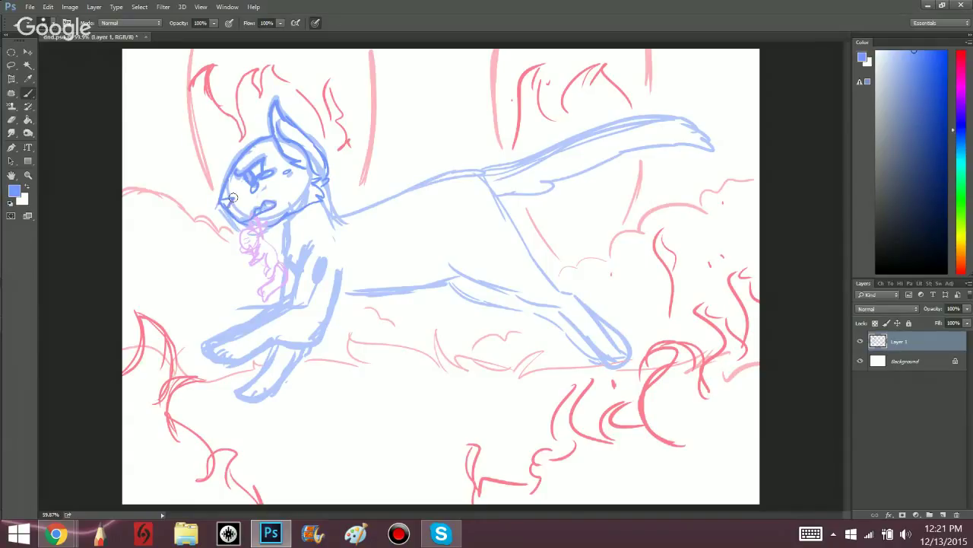
Switch to DeviantArt in Chrome, look through the profile's journal entries, close the tab and return to Photoshop.
mouse_move(56, 534)
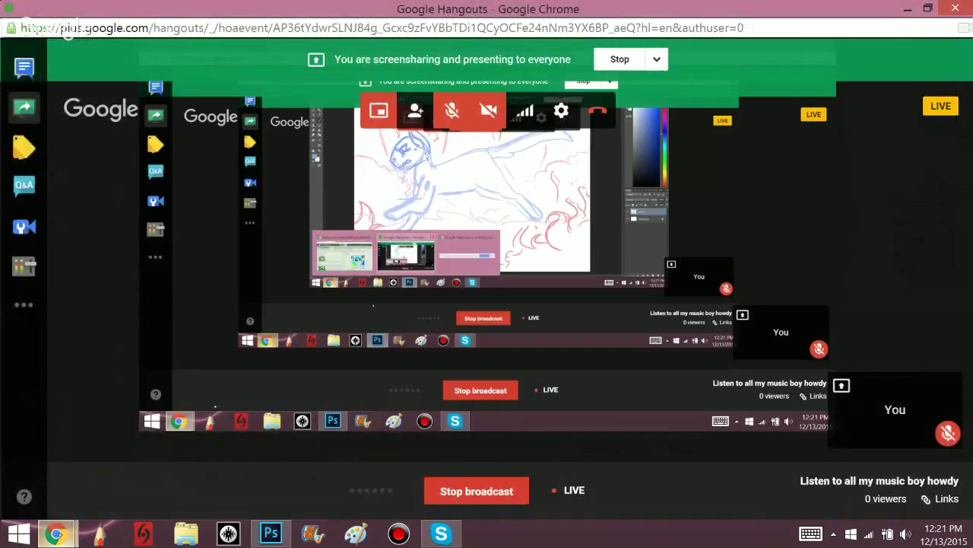
left_click(96, 460)
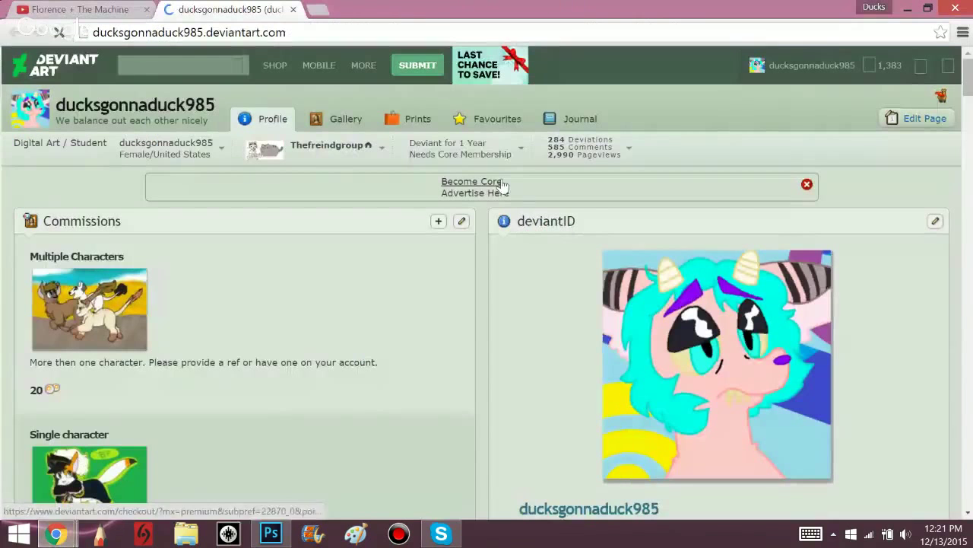
left_click(579, 119)
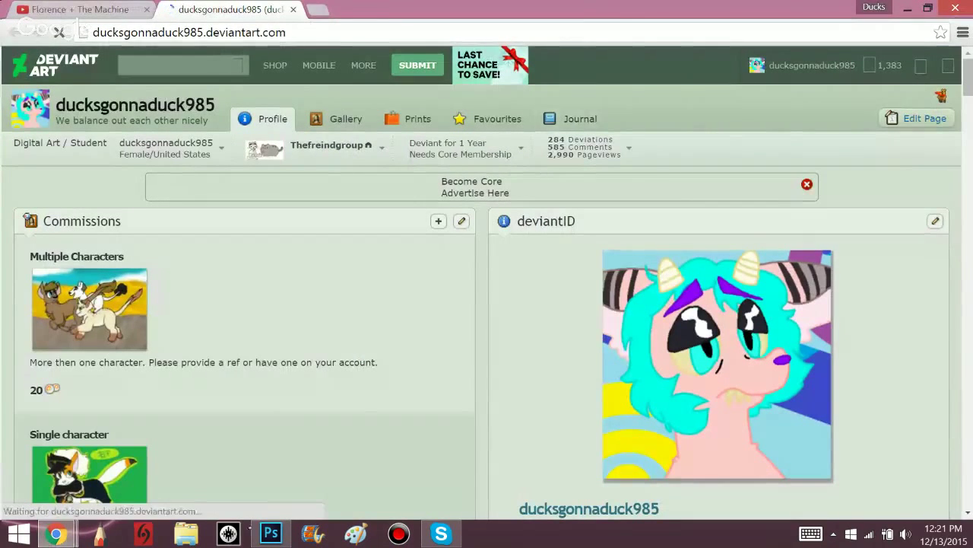
scroll(487, 282, "down", 3)
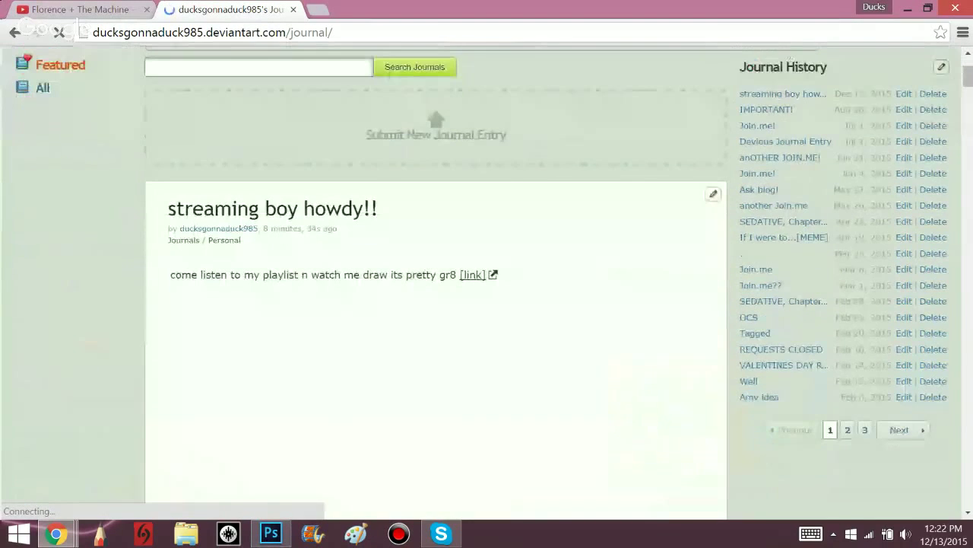
scroll(435, 282, "down", 2)
scroll(436, 281, "down", 2)
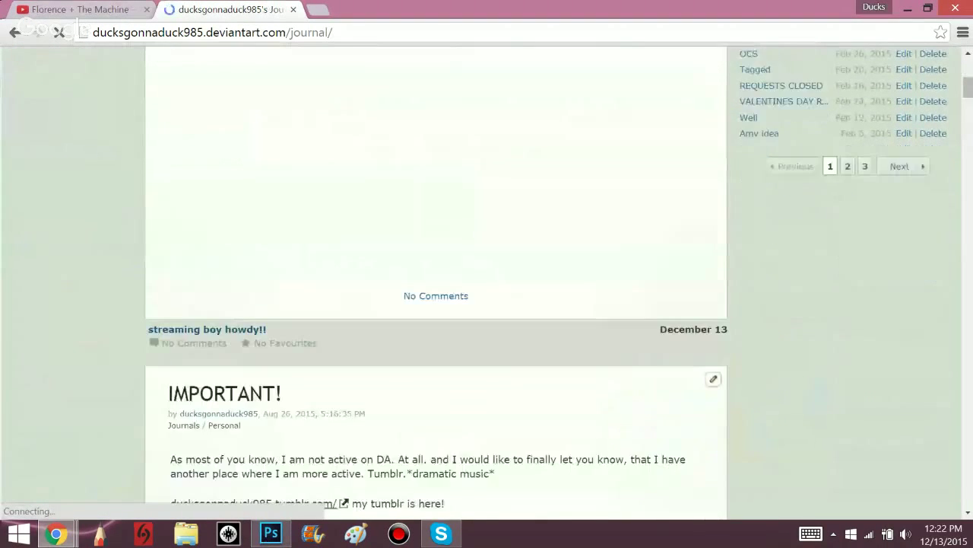
scroll(436, 281, "down", 1)
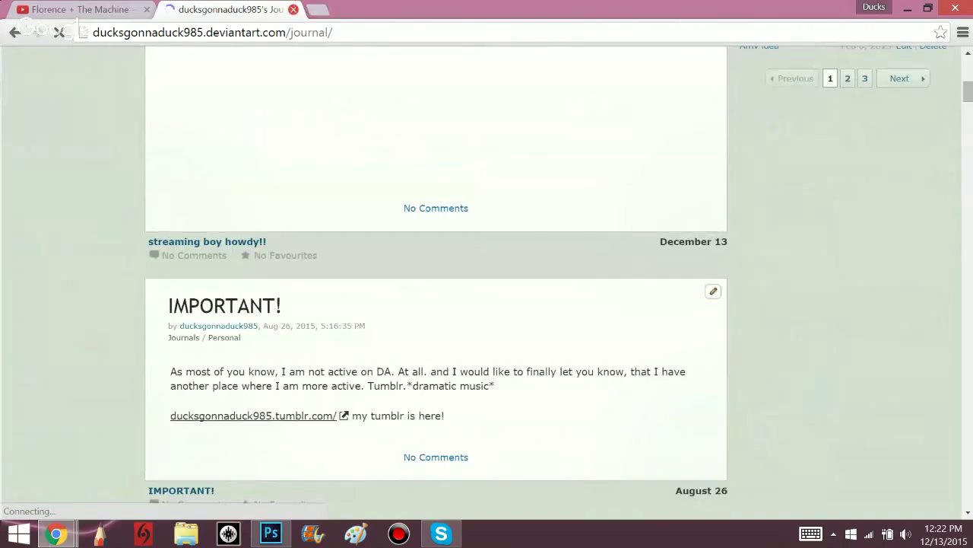
left_click(294, 9)
left_click(271, 533)
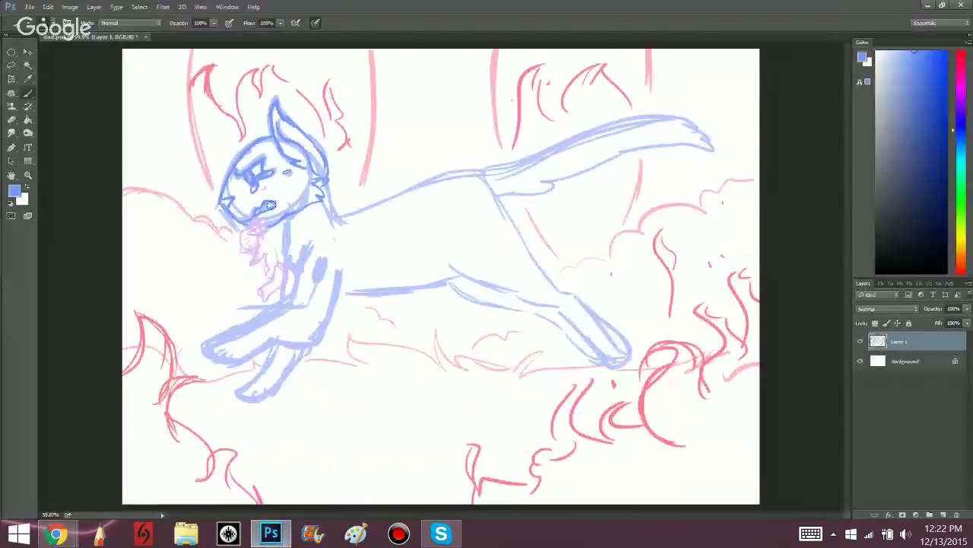
Trace the animal's neck, chest and upper front leg in the stronger blue, undoing and redrawing the first leg strokes.
mouse_move(322, 170)
left_mouse_down()
mouse_move(329, 200)
mouse_move(329, 171)
mouse_move(355, 214)
left_mouse_up()
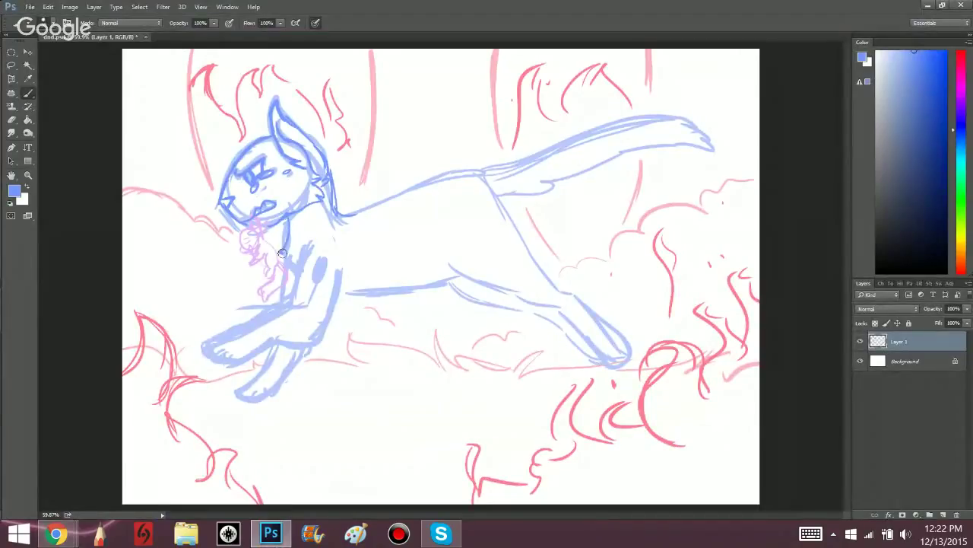
left_click_drag(286, 302, 303, 251)
mouse_move(289, 298)
left_mouse_down()
mouse_move(228, 334)
mouse_move(213, 365)
mouse_move(301, 342)
mouse_move(335, 250)
left_mouse_up()
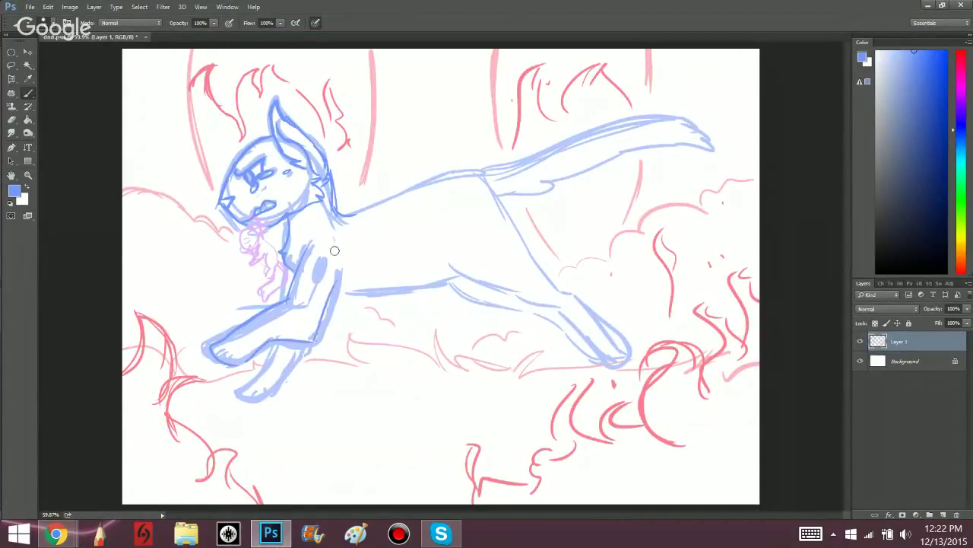
key("ctrl+z")
key("ctrl+alt+z")
key("ctrl+alt+z")
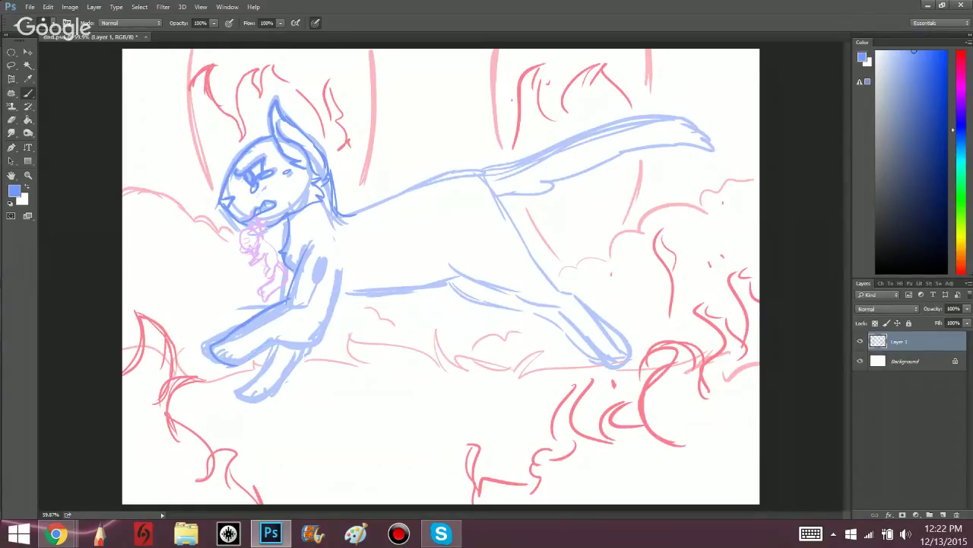
key("ctrl+alt+z")
left_click_drag(337, 273, 312, 345)
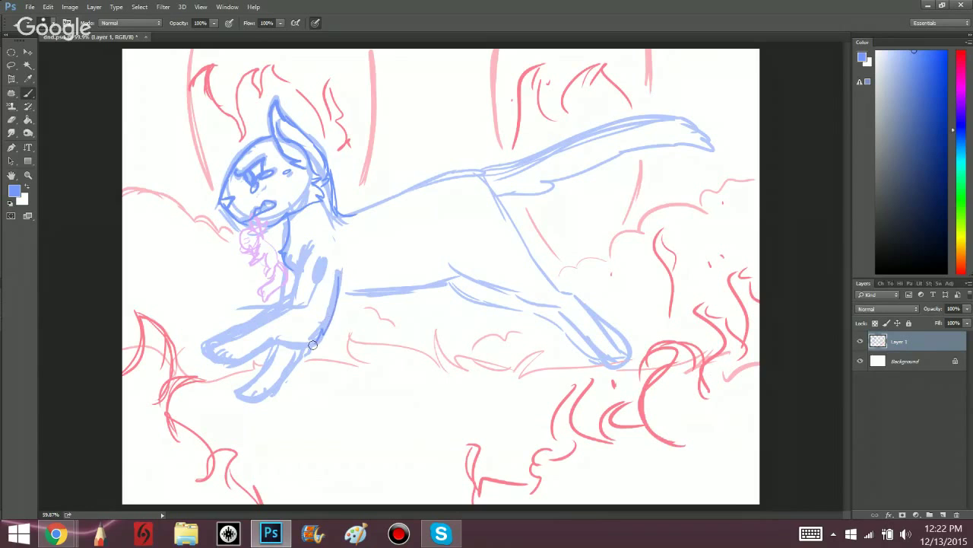
left_click_drag(305, 249, 292, 303)
Check the YouTube music video in Chrome and return to the drawing in Photoshop.
left_click(74, 527)
left_click(96, 448)
left_click(295, 308)
key("alt+Tab")
Trace the animal's front legs and paws in the stronger blue.
mouse_move(295, 308)
left_mouse_down()
mouse_move(227, 331)
mouse_move(216, 356)
mouse_move(207, 348)
mouse_move(231, 346)
mouse_move(234, 329)
mouse_move(208, 345)
mouse_move(233, 364)
mouse_move(279, 336)
mouse_move(308, 348)
left_mouse_up()
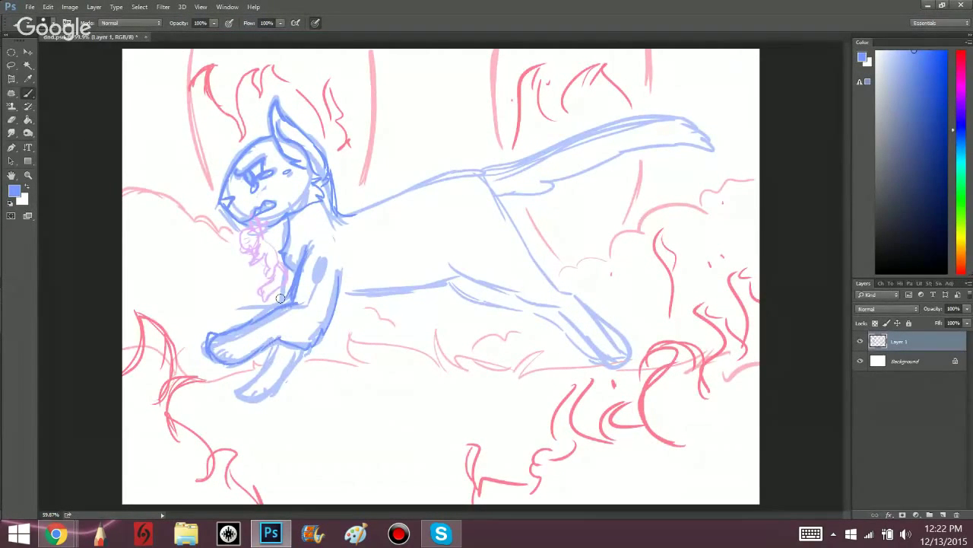
left_click_drag(285, 261, 278, 306)
mouse_move(273, 342)
left_mouse_down()
mouse_move(251, 384)
mouse_move(283, 380)
left_mouse_up()
left_click_drag(304, 348, 282, 374)
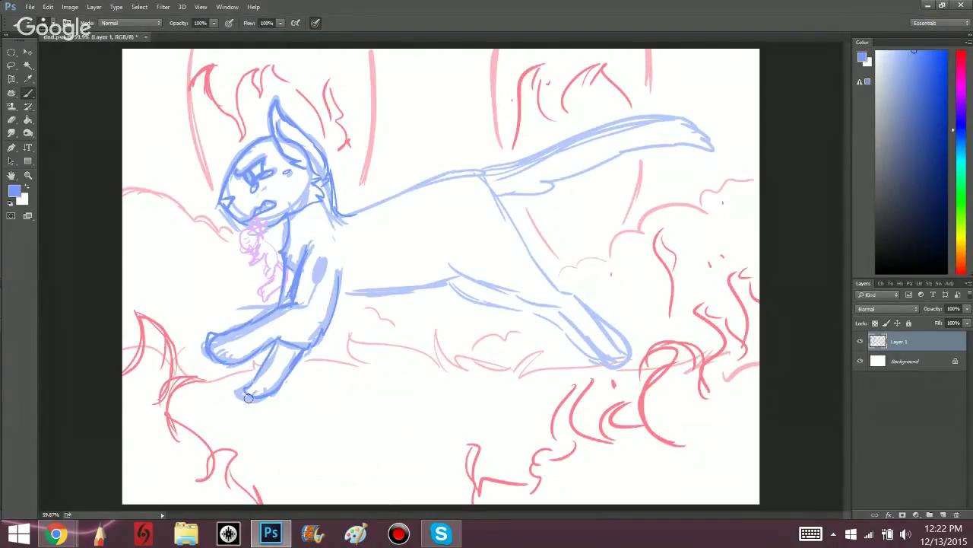
Check the YouTube playlist and the Hangouts broadcast window in Chrome, and return to Photoshop.
left_click(71, 529)
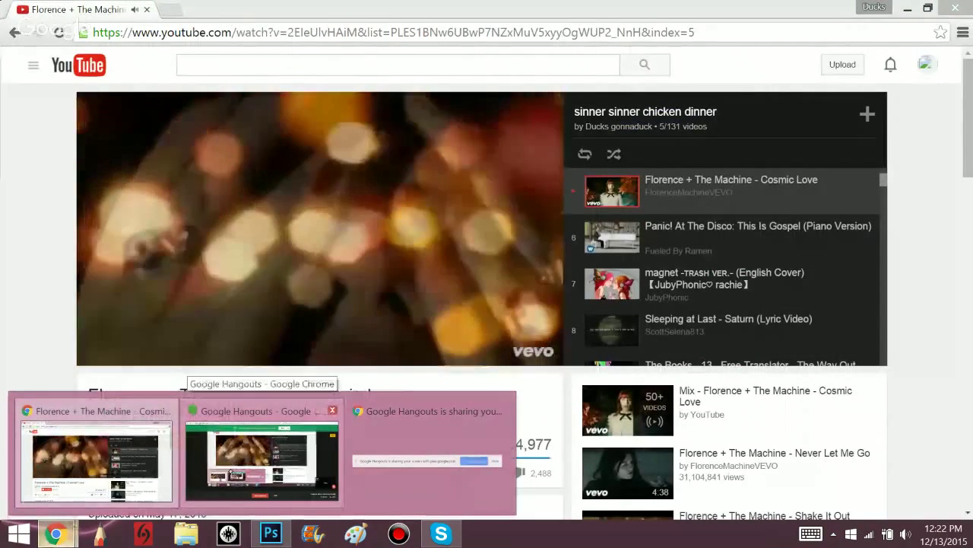
left_click(263, 457)
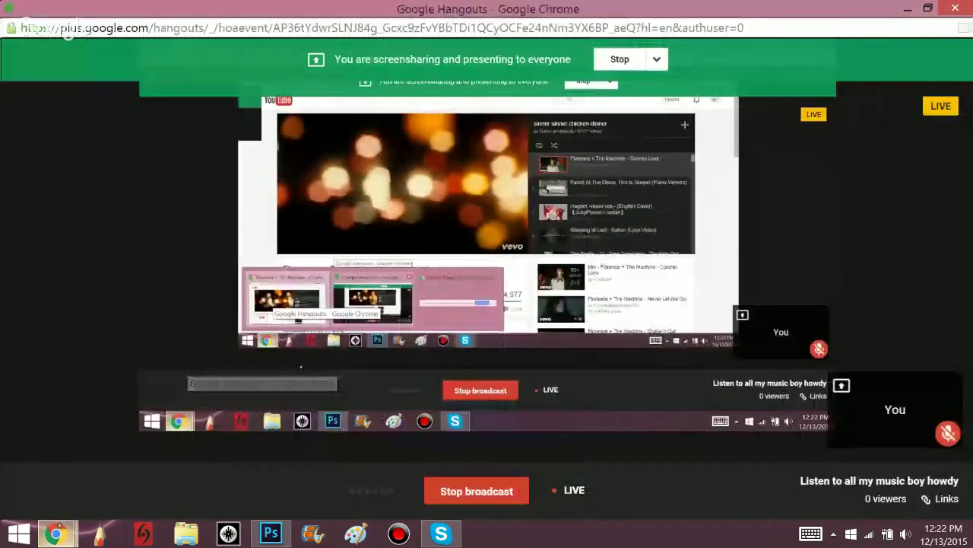
left_click(97, 456)
left_click(271, 532)
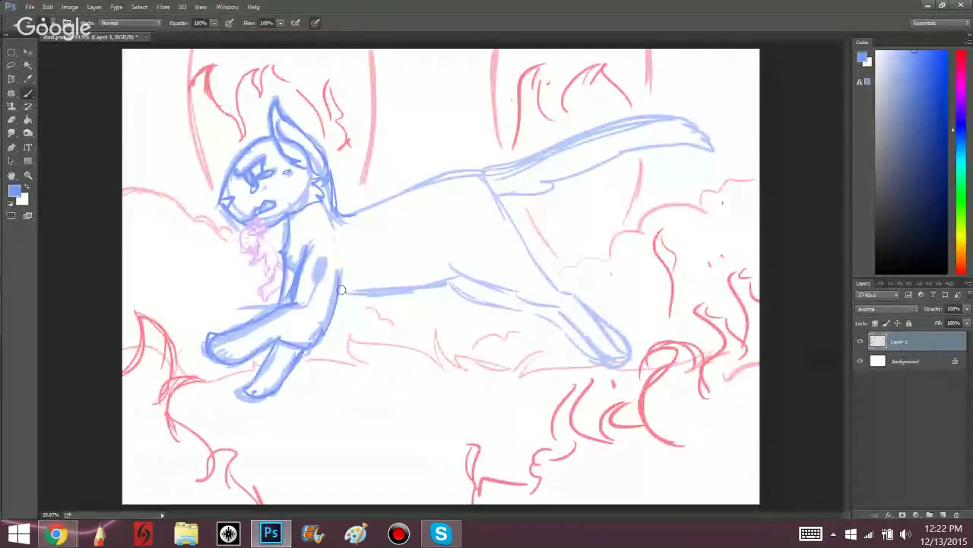
Trace the animal's belly, back, fluffy tail and hind legs in the stronger blue.
left_click_drag(351, 294, 453, 279)
mouse_move(337, 213)
left_mouse_down()
mouse_move(389, 189)
mouse_move(530, 160)
mouse_move(608, 126)
mouse_move(690, 120)
left_mouse_up()
mouse_move(499, 197)
left_mouse_down()
mouse_move(667, 157)
mouse_move(718, 162)
left_mouse_up()
mouse_move(473, 178)
left_mouse_down()
mouse_move(544, 270)
mouse_move(625, 346)
left_mouse_up()
mouse_move(451, 271)
left_mouse_down()
mouse_move(557, 314)
mouse_move(594, 349)
mouse_move(627, 361)
mouse_move(609, 330)
mouse_move(618, 354)
left_mouse_up()
left_click_drag(440, 283, 590, 346)
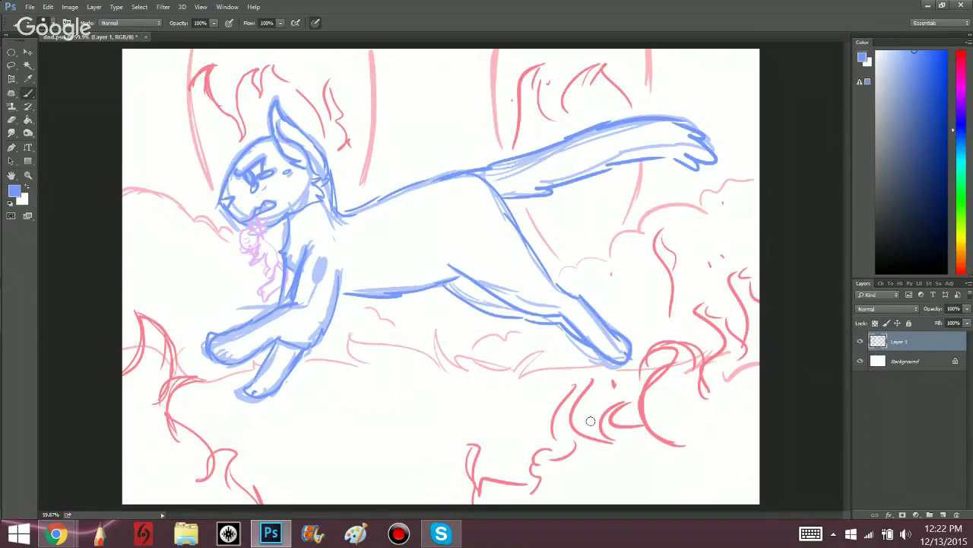
Sample the light purple of the small creature under the animal's mouth and set a stronger purple for the Brush.
left_click(27, 175)
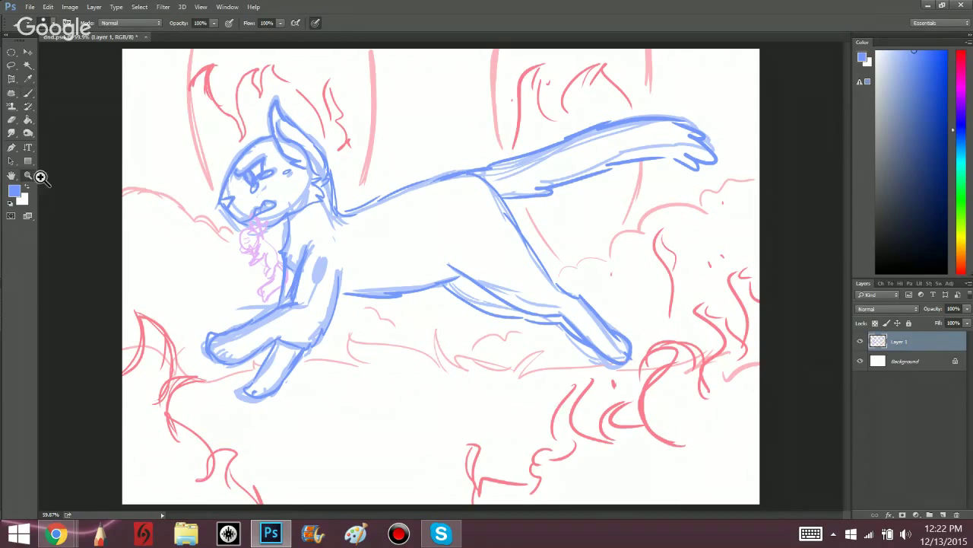
left_click_drag(235, 211, 355, 337)
left_click_drag(240, 192, 373, 301)
right_click(330, 134)
left_click(357, 144)
left_click_drag(285, 180, 448, 413)
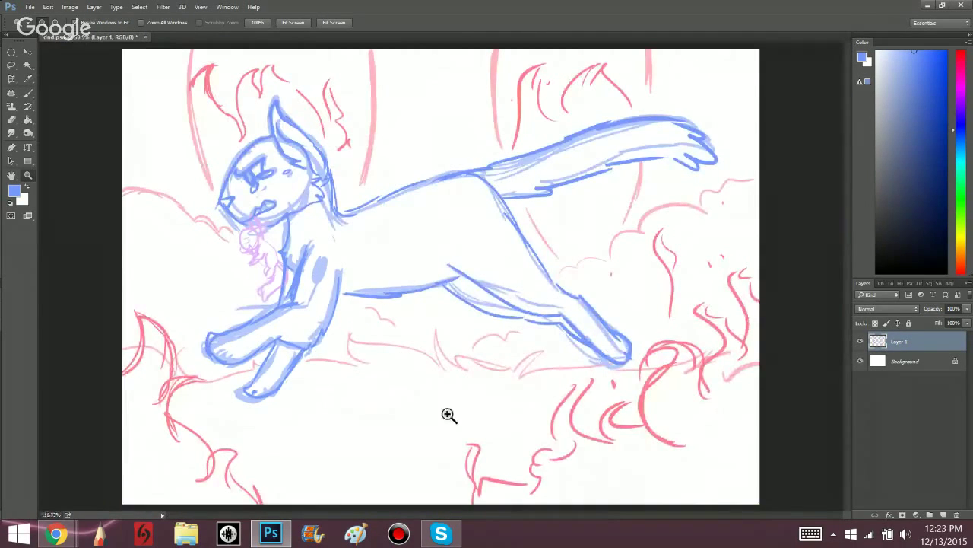
key("i")
left_click(283, 145)
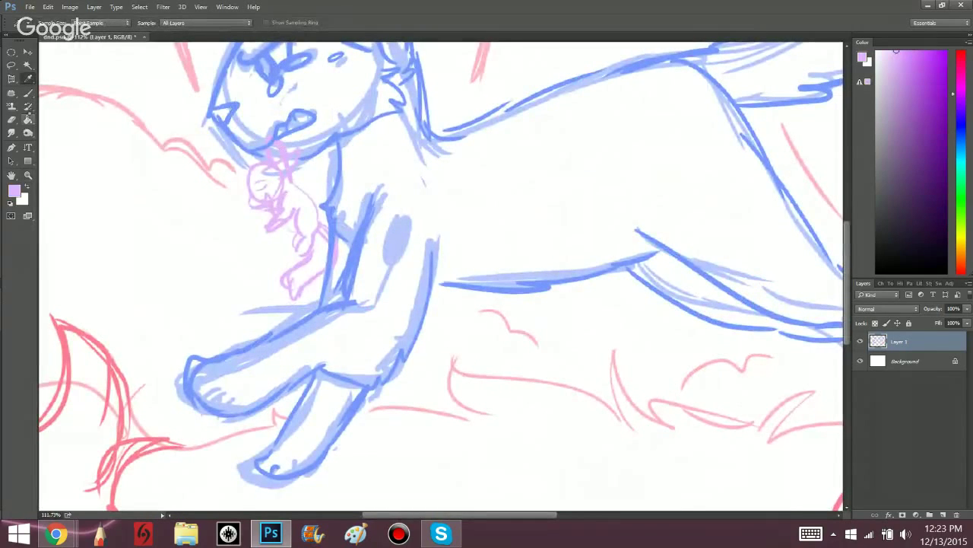
key("b")
key("Home")
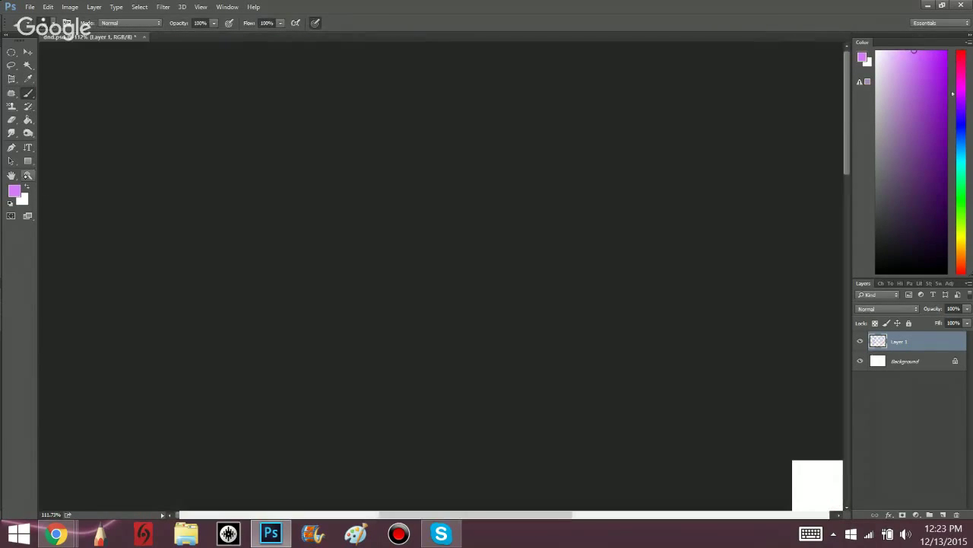
left_click(13, 186)
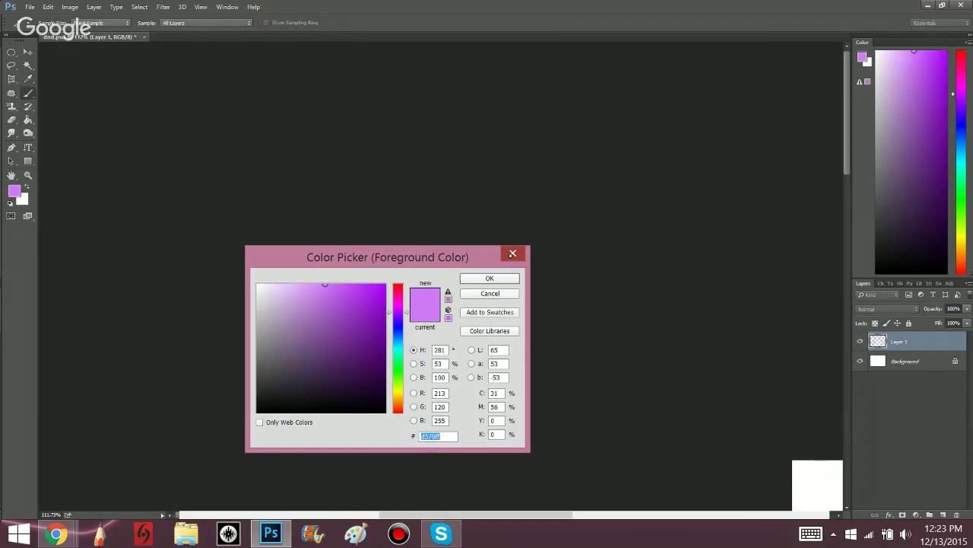
left_click(511, 253)
left_click(11, 185)
left_click(512, 254)
left_click(12, 175)
left_click_drag(234, 305, 91, 175)
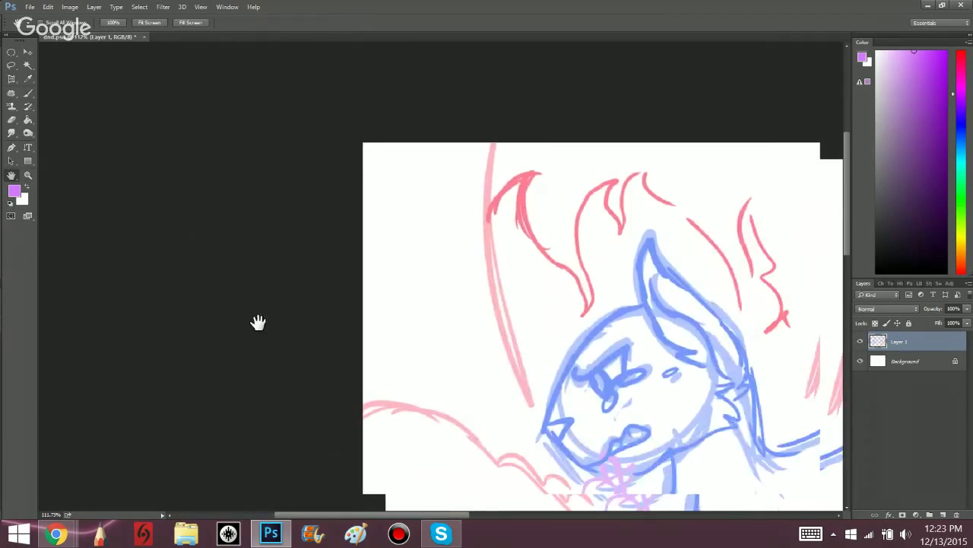
left_click_drag(259, 321, 93, 223)
left_click_drag(212, 268, 260, 281)
Set the brush size to 10 for detailing the small creature, undoing the trial purple stroke.
left_click(27, 174)
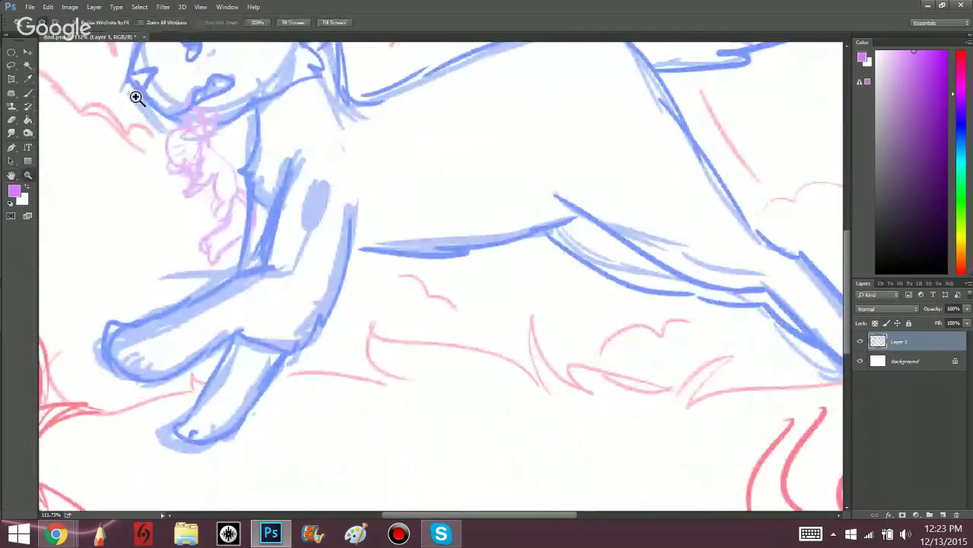
left_click_drag(134, 93, 377, 296)
key("b")
mouse_move(332, 174)
left_mouse_down()
mouse_move(352, 176)
mouse_move(344, 200)
left_mouse_up()
key("ctrl+z")
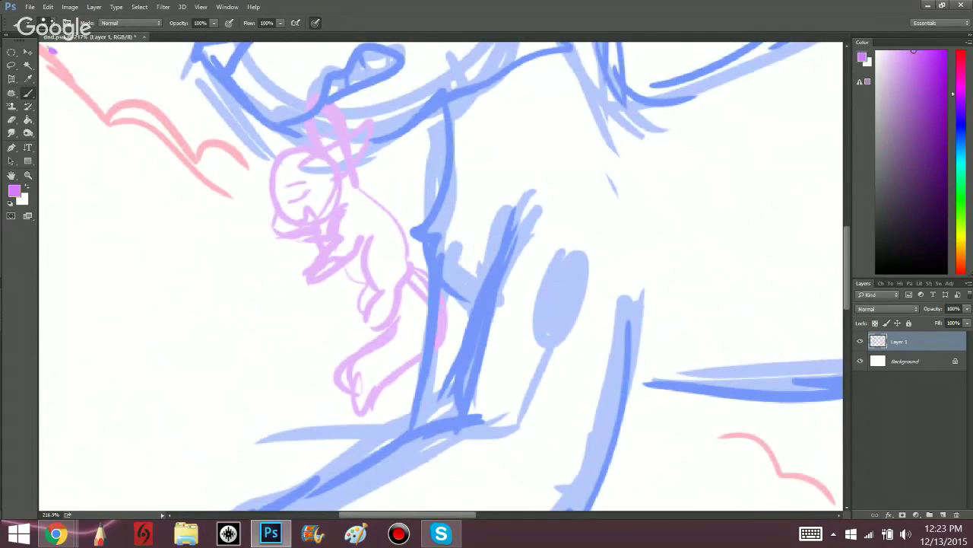
left_click(50, 23)
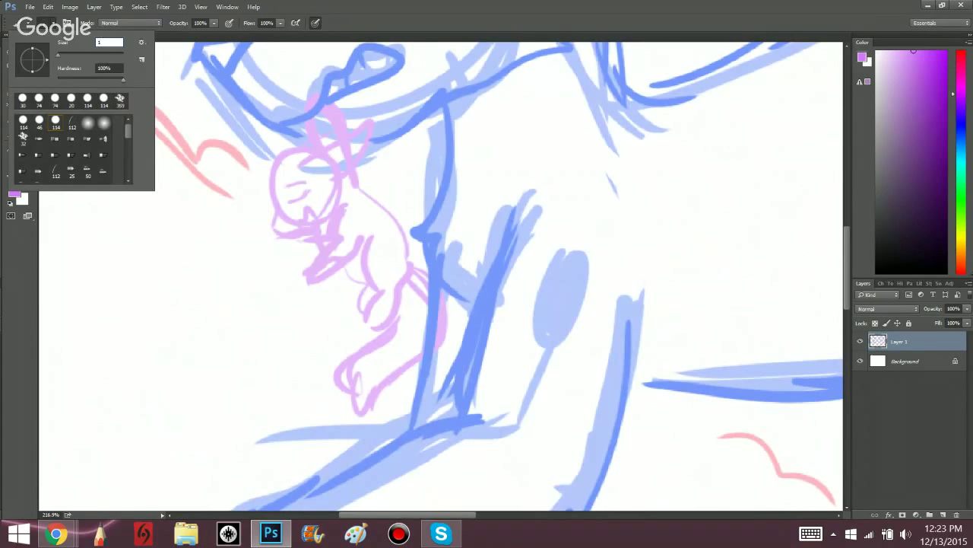
type("10")
key("Return")
Trace the small creature's ear, neck fur, arm, head outline and face in the stronger purple.
mouse_move(308, 148)
left_mouse_down()
mouse_move(375, 140)
mouse_move(369, 161)
mouse_move(340, 178)
mouse_move(305, 158)
mouse_move(348, 144)
mouse_move(368, 162)
mouse_move(341, 177)
mouse_move(354, 175)
mouse_move(344, 189)
mouse_move(361, 173)
mouse_move(338, 182)
mouse_move(357, 190)
mouse_move(336, 219)
mouse_move(346, 241)
mouse_move(317, 246)
mouse_move(312, 269)
mouse_move(360, 246)
left_mouse_up()
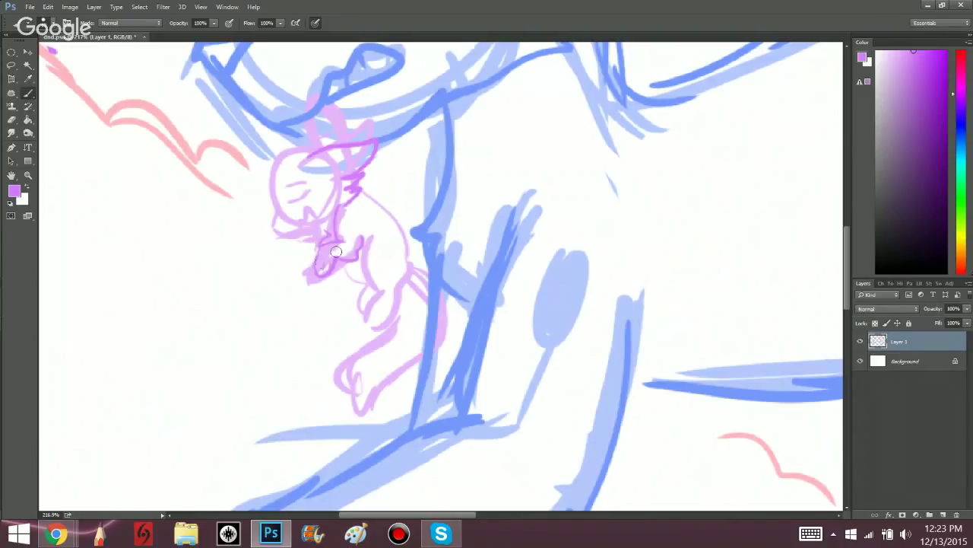
mouse_move(322, 151)
left_mouse_down()
mouse_move(295, 159)
mouse_move(276, 228)
left_mouse_up()
key("ctrl+z")
mouse_move(275, 213)
left_mouse_down()
mouse_move(294, 234)
mouse_move(308, 213)
mouse_move(312, 224)
mouse_move(306, 198)
mouse_move(297, 200)
mouse_move(302, 187)
mouse_move(303, 184)
left_mouse_up()
left_click_drag(316, 229, 322, 224)
Trace the small creature's back, belly, hind legs and feet in the stronger purple.
mouse_move(354, 180)
left_mouse_down()
mouse_move(417, 228)
mouse_move(415, 278)
left_mouse_up()
mouse_move(374, 222)
left_mouse_down()
mouse_move(366, 259)
mouse_move(401, 279)
mouse_move(383, 318)
left_mouse_up()
left_click_drag(401, 279, 377, 316)
left_click_drag(383, 302, 380, 310)
mouse_move(352, 265)
left_mouse_down()
mouse_move(373, 268)
mouse_move(388, 291)
left_mouse_up()
mouse_move(410, 259)
left_mouse_down()
mouse_move(426, 304)
mouse_move(391, 357)
left_mouse_up()
mouse_move(366, 308)
left_mouse_down()
mouse_move(361, 370)
mouse_move(400, 351)
left_mouse_up()
Redraw the line across the top of the small creature's head and the shape rising towards the animal's mouth.
mouse_move(304, 149)
left_mouse_down()
mouse_move(326, 127)
mouse_move(336, 143)
left_mouse_up()
key("ctrl+z")
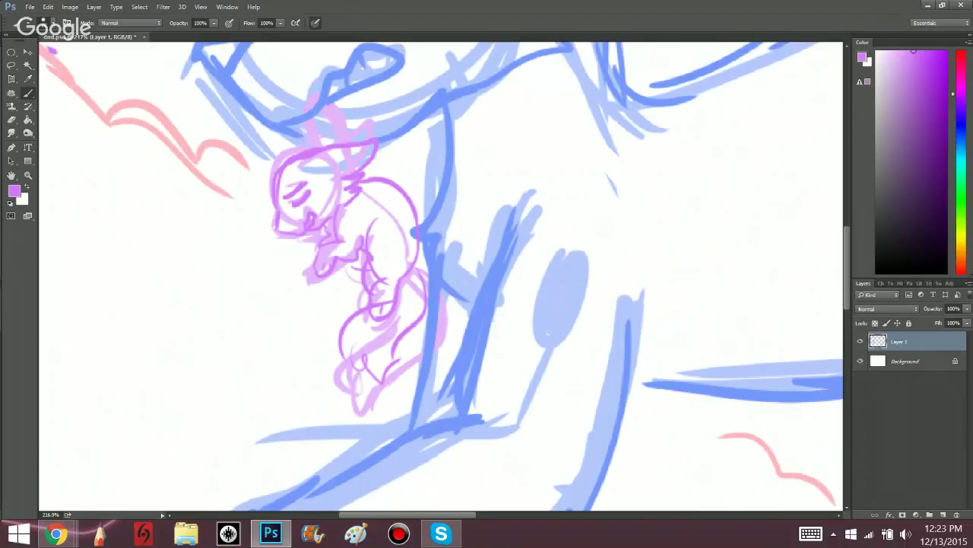
mouse_move(338, 144)
left_mouse_down()
mouse_move(304, 121)
mouse_move(311, 144)
left_mouse_up()
mouse_move(326, 108)
left_mouse_down()
mouse_move(343, 147)
mouse_move(320, 139)
left_mouse_up()
Erase the purple overlapping the animal's mouth with a smaller eraser and restore the blue jaw line in the sampled blue.
left_click(236, 79, "alt")
left_click(11, 120)
left_click_drag(299, 89, 306, 105)
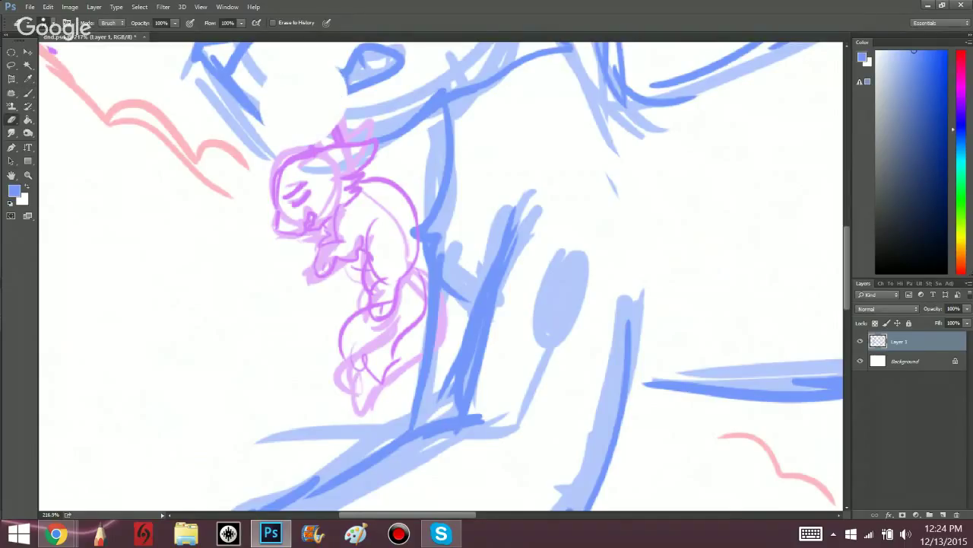
key("ctrl+z")
left_click(54, 22)
left_click(64, 52)
key("Return")
left_click_drag(296, 108, 314, 94)
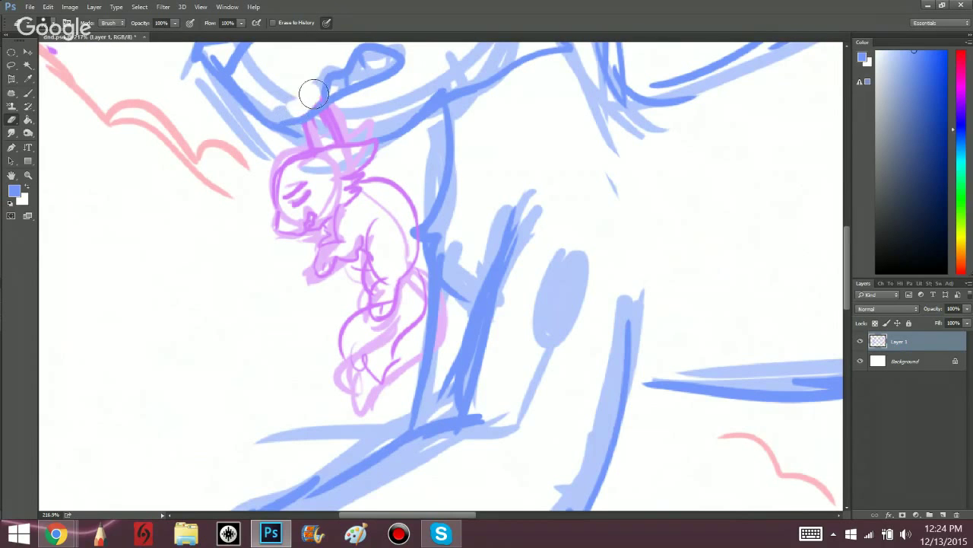
key("b")
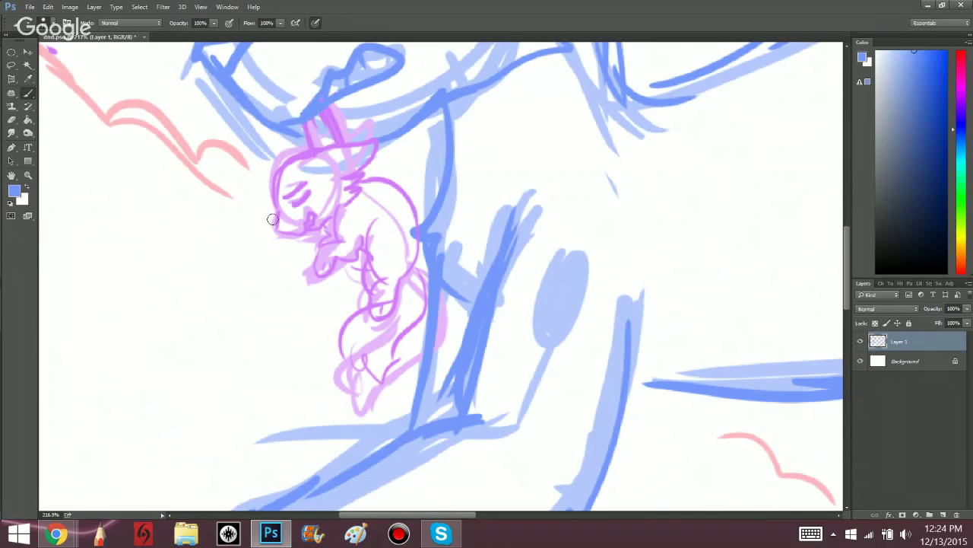
Look at the live Hangouts broadcast and the YouTube music window in Chrome, and go back to Photoshop.
mouse_move(55, 534)
mouse_move(55, 534)
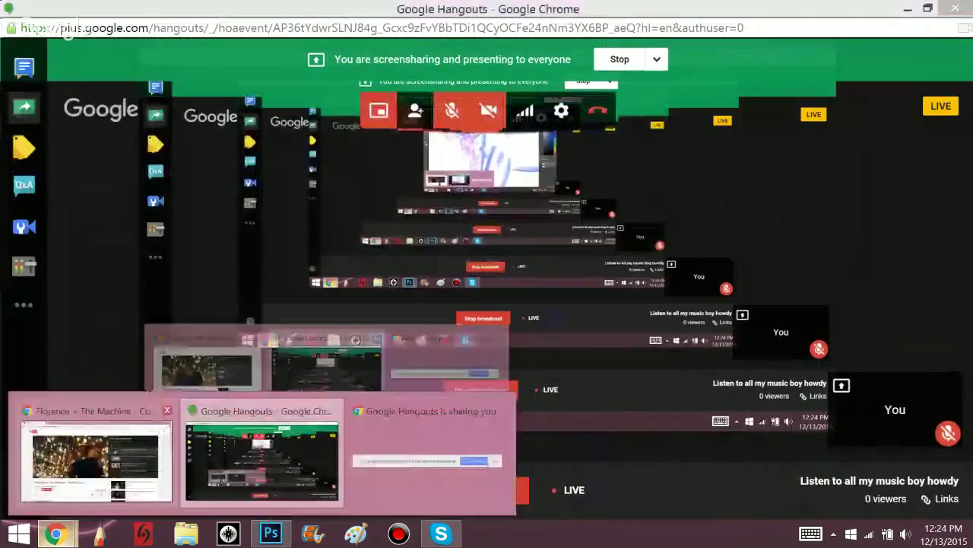
left_click(91, 456)
left_click(271, 533)
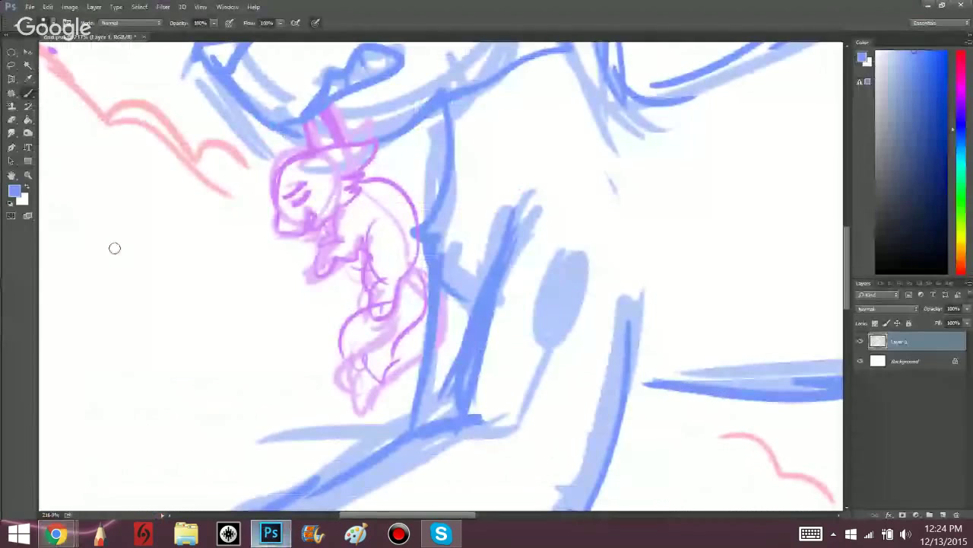
Fit the whole drawing in the window, and check the live Hangouts broadcast window in Chrome against the drawing.
left_click(28, 175)
right_click(350, 201)
left_click(381, 209)
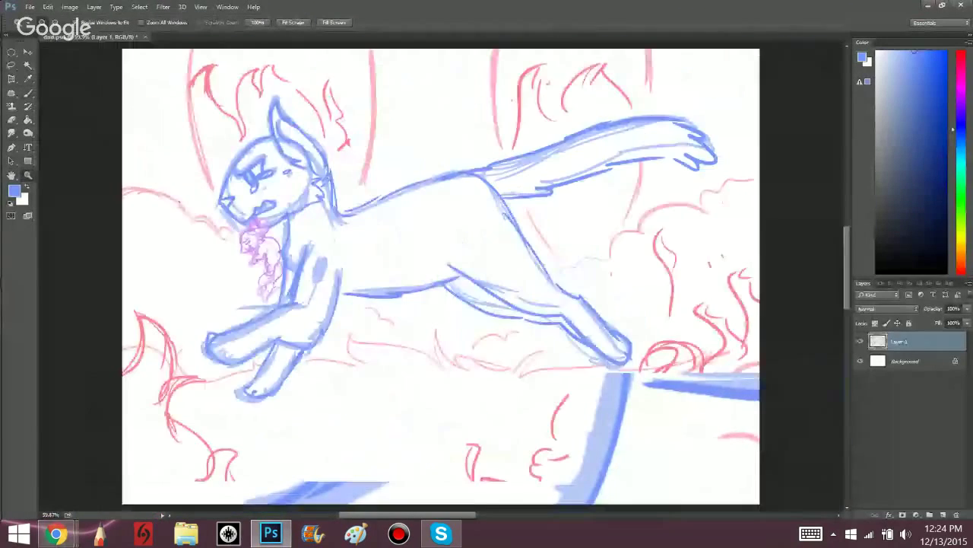
mouse_move(55, 534)
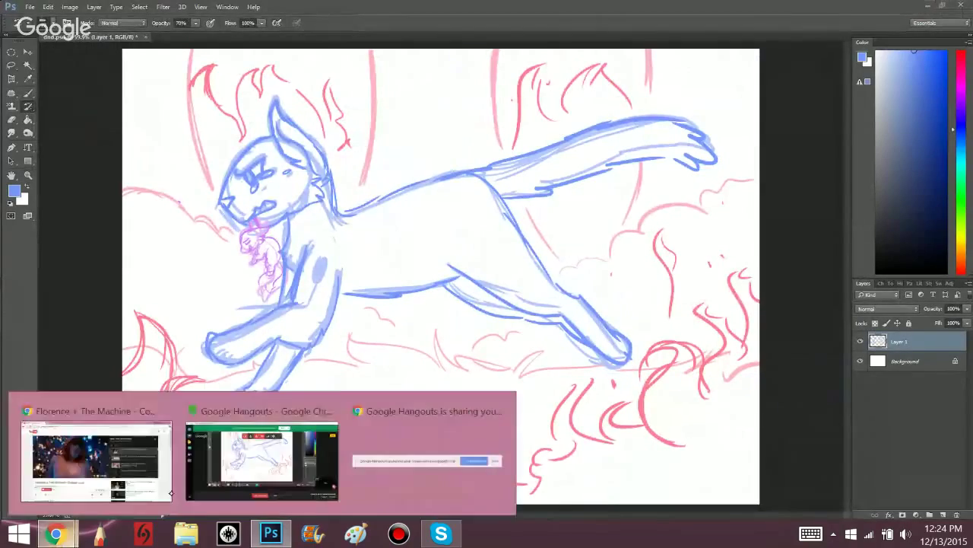
left_click(256, 454)
left_click_drag(338, 64, 372, 59)
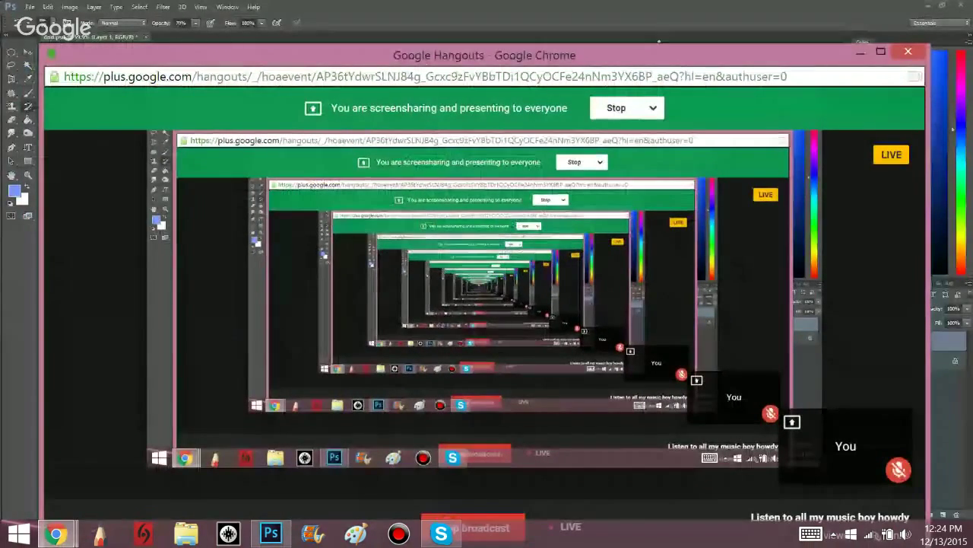
left_click(658, 43)
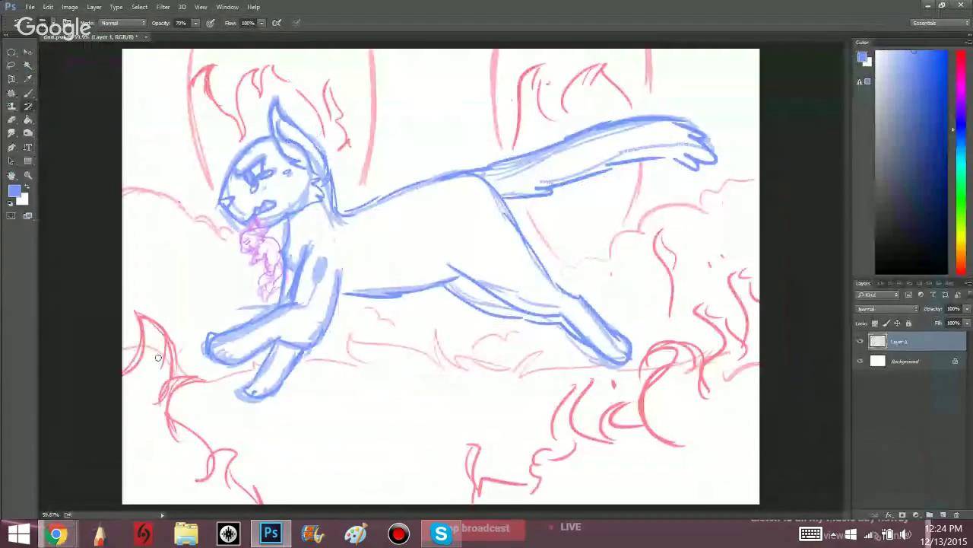
mouse_move(55, 534)
left_click(256, 454)
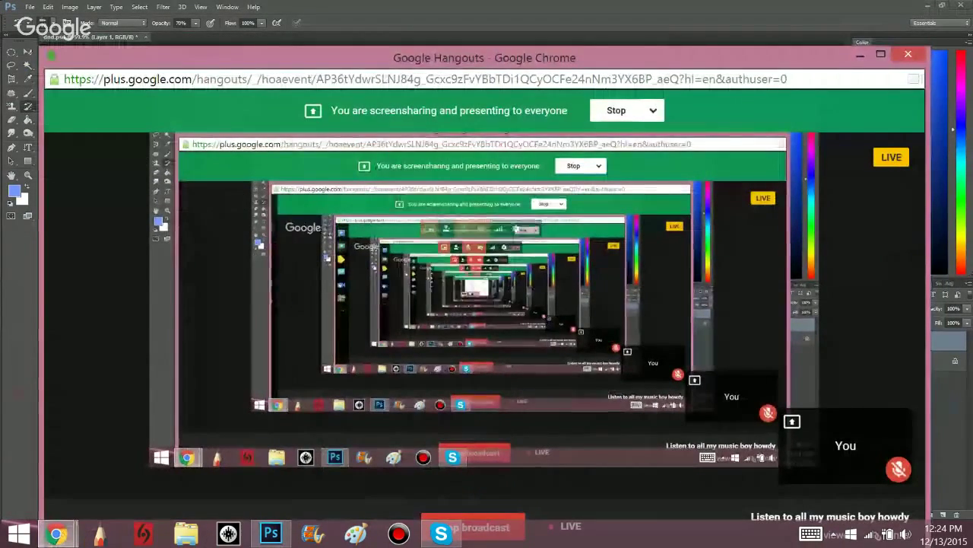
left_click(39, 44)
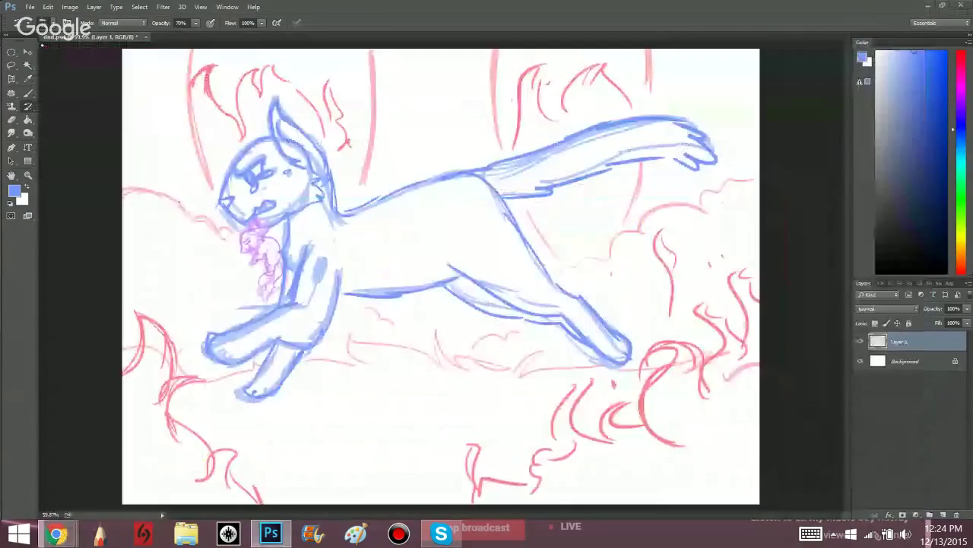
Bring up the Hangouts broadcast window, reposition and maximize it, and minimize it to return to Photoshop.
key("alt+Tab")
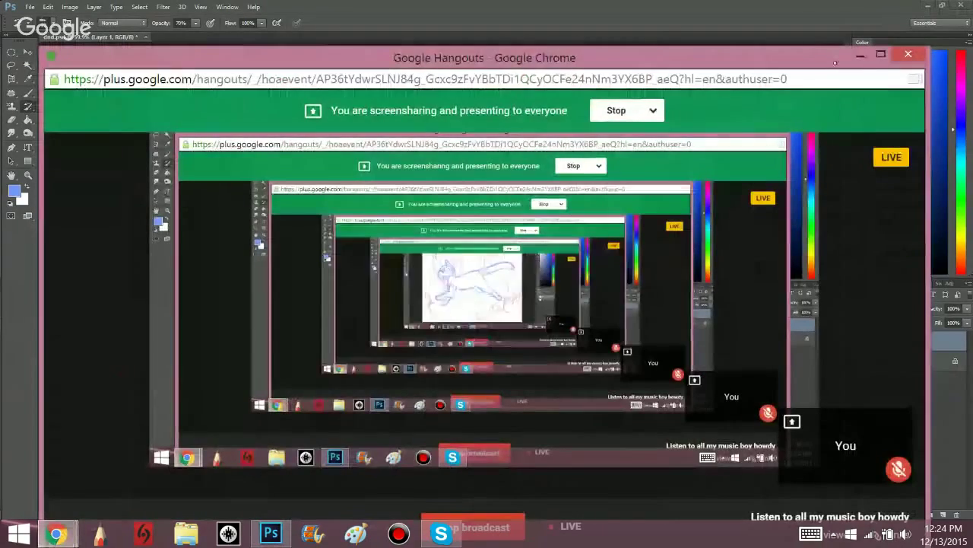
left_click_drag(792, 59, 845, 23)
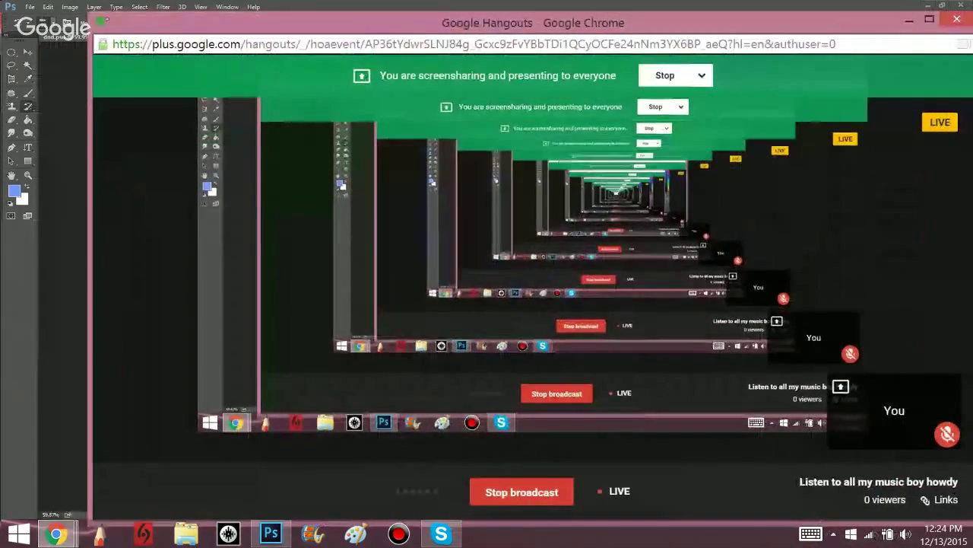
left_click_drag(89, 14, 68, 3)
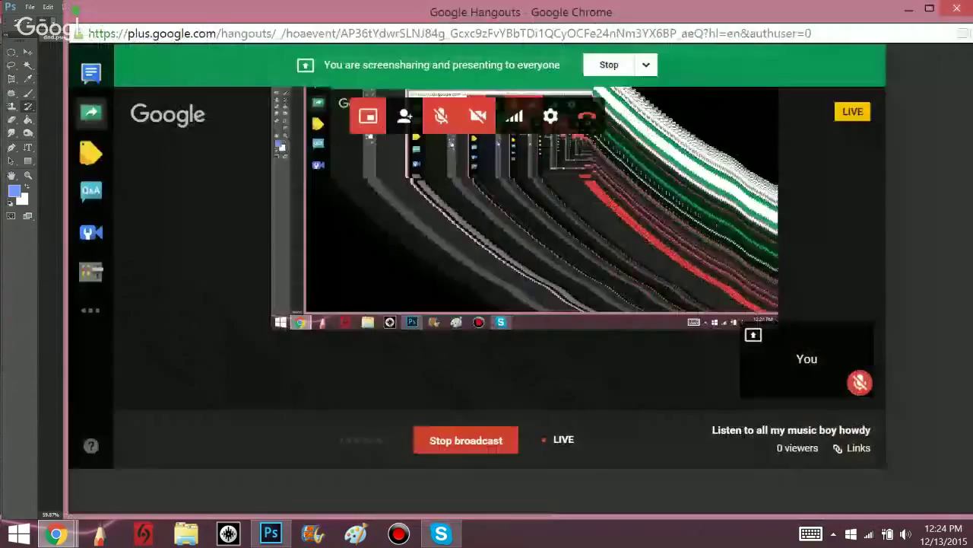
left_click(929, 9)
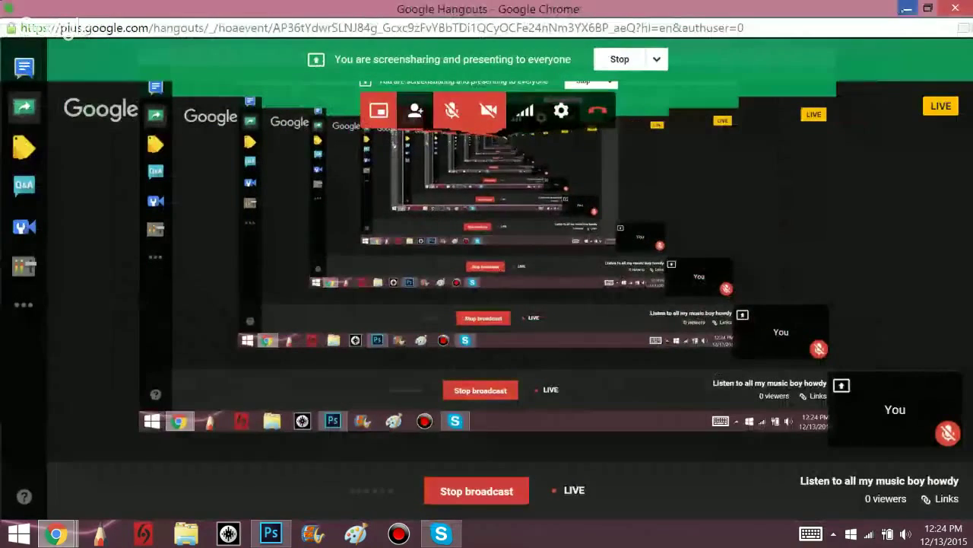
left_click(909, 8)
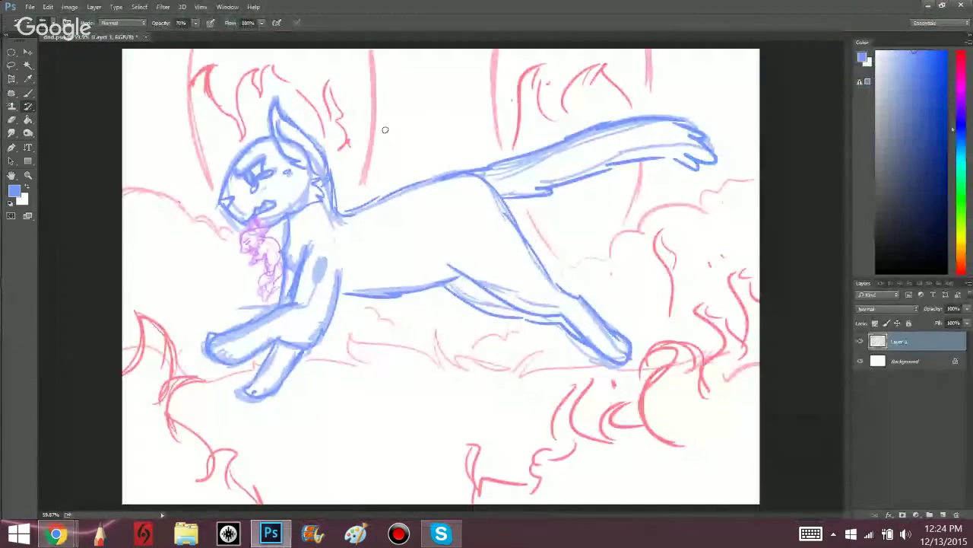
Brush two narrow blue ovals with short dashes above the animal's back, and glance at the YouTube music playlist in Chrome.
key("b")
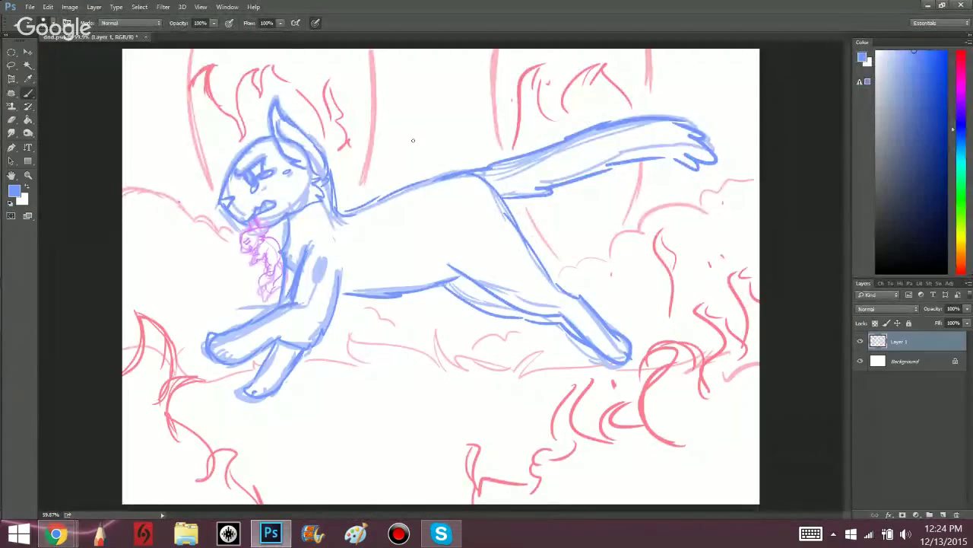
left_click_drag(383, 150, 476, 118)
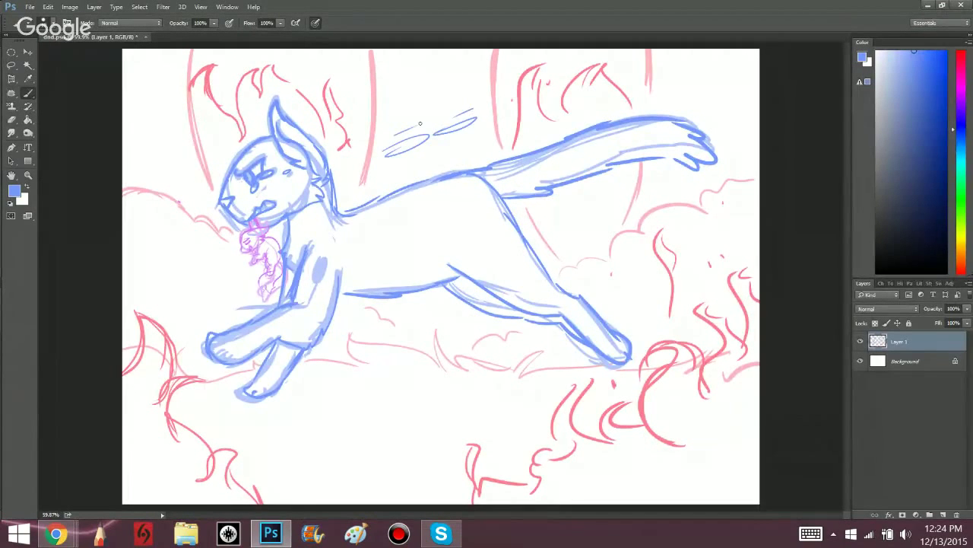
left_click(56, 534)
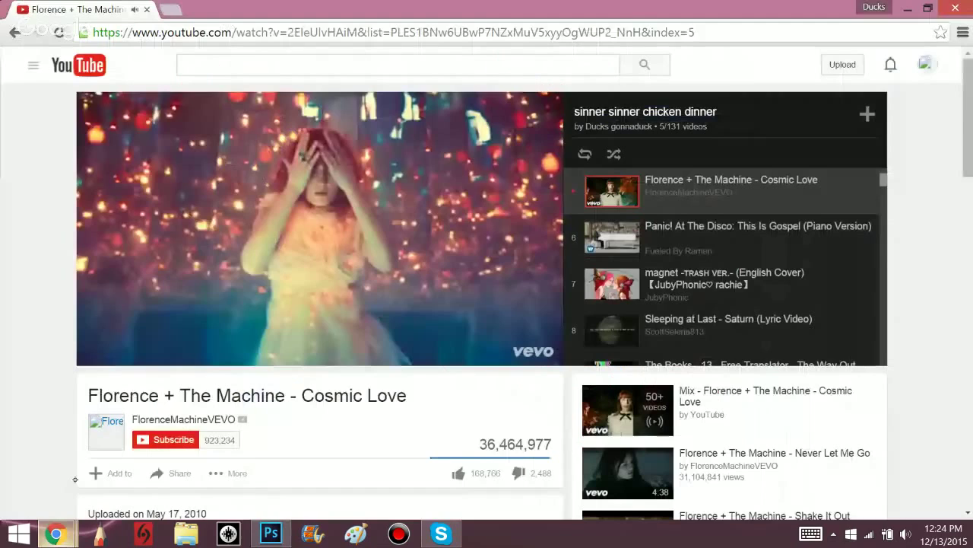
left_click(271, 534)
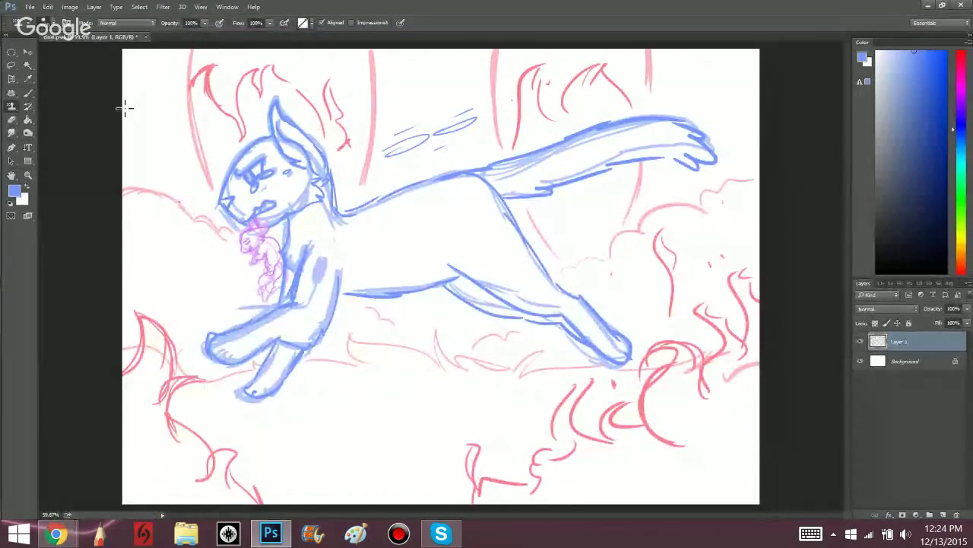
Erase the blue ovals and dashes above the animal's back.
left_click(12, 119)
left_click(327, 23)
mouse_move(400, 132)
left_mouse_down()
mouse_move(387, 150)
mouse_move(445, 134)
mouse_move(469, 120)
mouse_move(463, 113)
left_mouse_up()
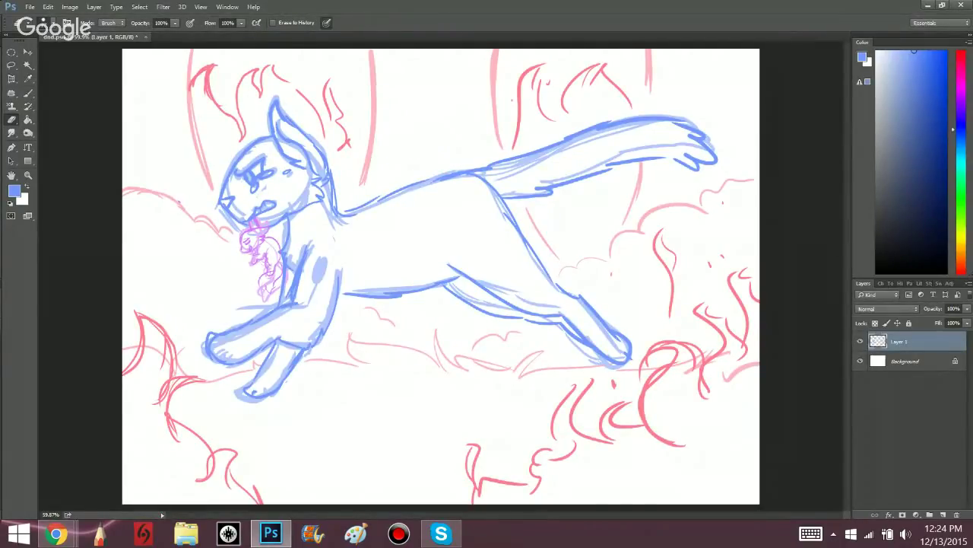
Strengthen the animal's belly and back lines in blue, and add toe marks to its paws.
left_click(28, 93)
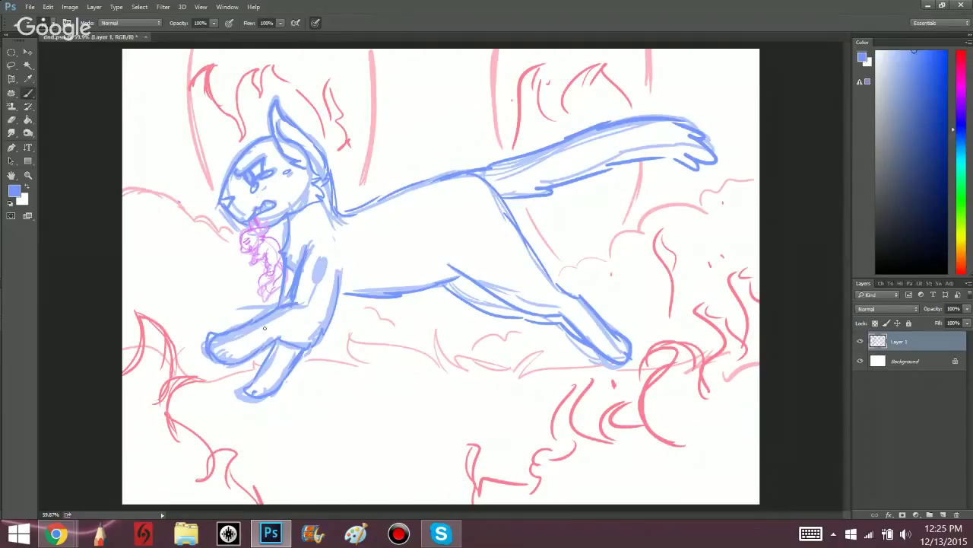
mouse_move(416, 293)
left_mouse_down()
mouse_move(439, 280)
mouse_move(386, 294)
left_mouse_up()
left_click_drag(338, 212, 415, 186)
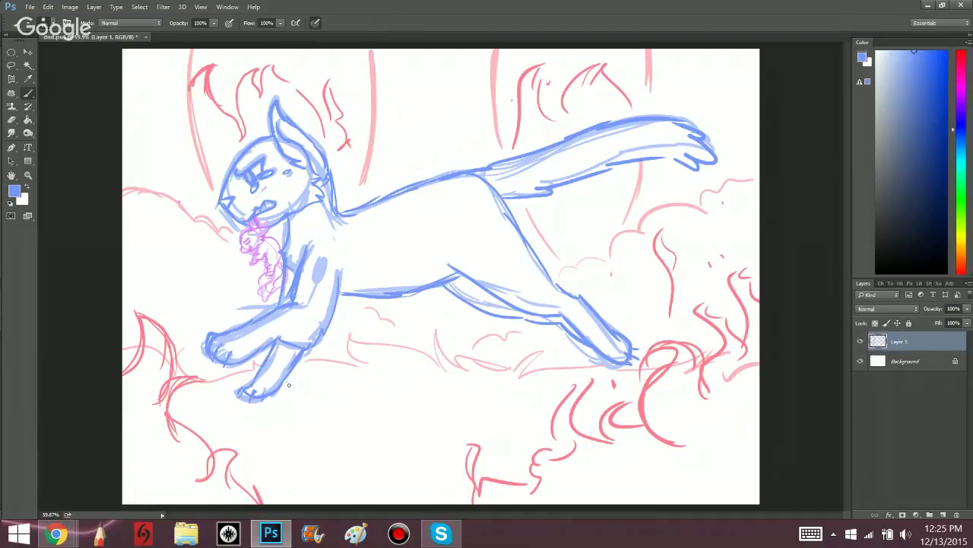
mouse_move(54, 534)
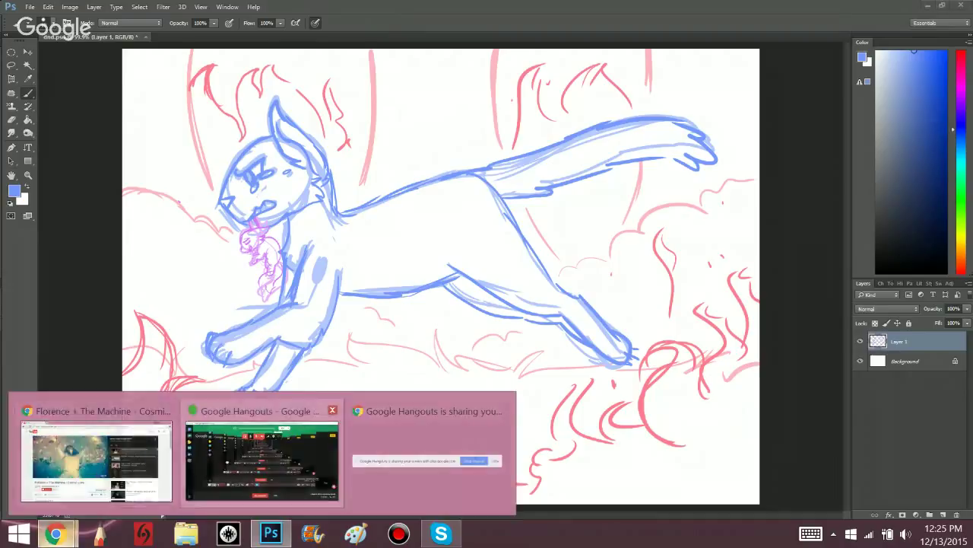
left_click(105, 460)
key("ctrl+t")
type("www.tumblr.com")
key("Return")
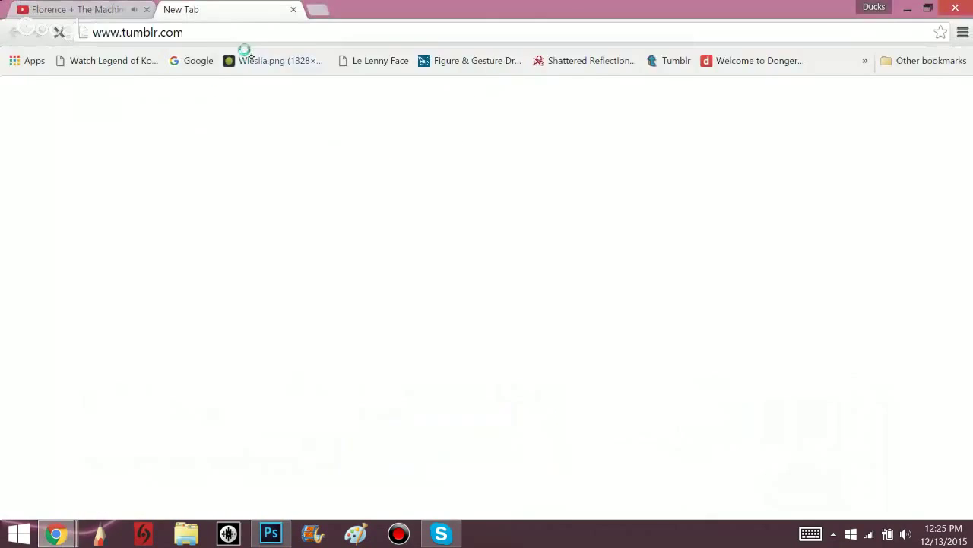
left_click(107, 11)
key("alt+Tab")
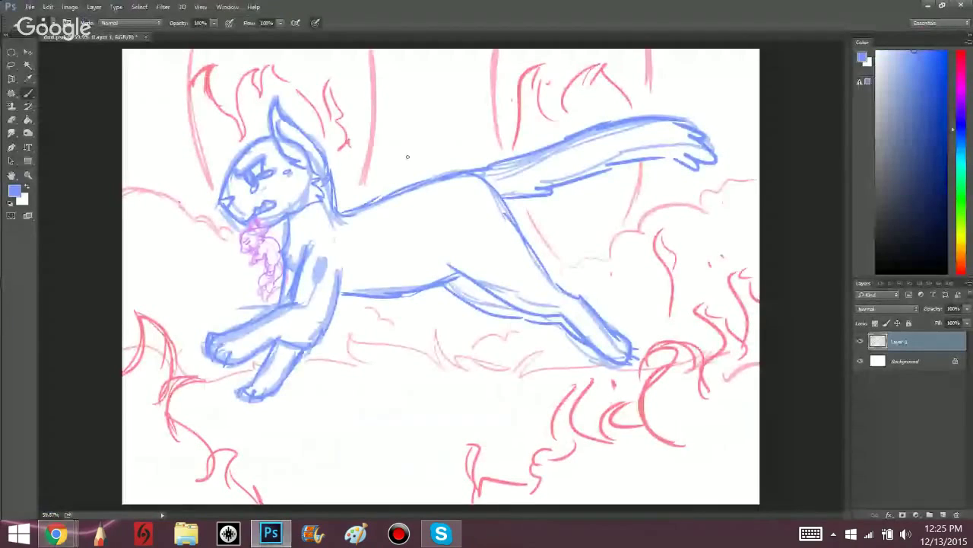
Sketch loose blue marks in the empty area above the animal's back, and erase all of them.
left_click_drag(444, 119, 448, 114)
mouse_move(398, 133)
left_mouse_down()
mouse_move(431, 127)
mouse_move(425, 133)
mouse_move(442, 149)
mouse_move(416, 170)
left_mouse_up()
left_click_drag(444, 95, 471, 89)
left_click(11, 118)
mouse_move(437, 166)
left_mouse_down()
mouse_move(457, 155)
mouse_move(423, 162)
mouse_move(444, 116)
mouse_move(436, 107)
mouse_move(467, 89)
mouse_move(484, 95)
mouse_move(476, 89)
left_mouse_up()
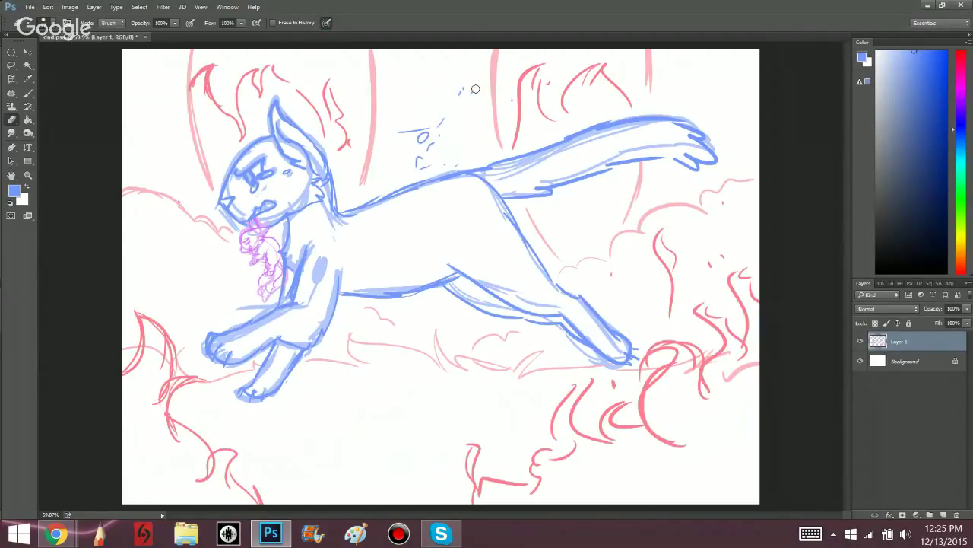
left_click(327, 23)
mouse_move(446, 169)
left_mouse_down()
mouse_move(447, 114)
mouse_move(404, 130)
left_mouse_up()
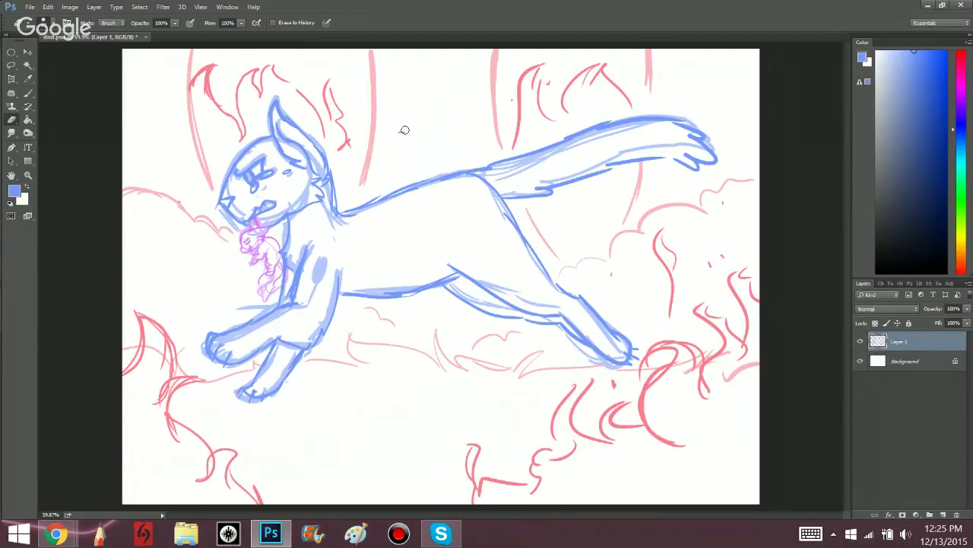
Look at the Tumblr dashboard and its account menu in Chrome, and go back to Photoshop with the Brush active.
left_click(28, 92)
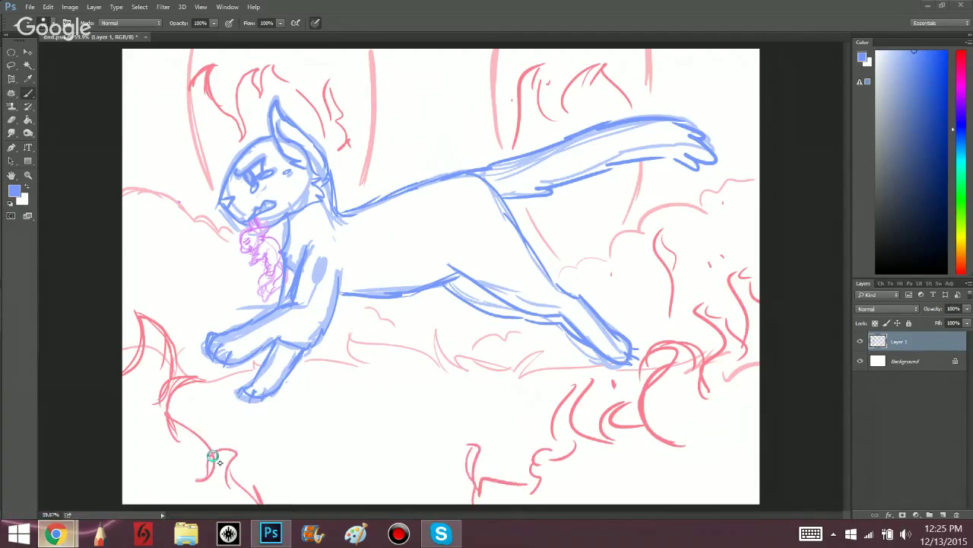
left_click(56, 534)
left_click(96, 456)
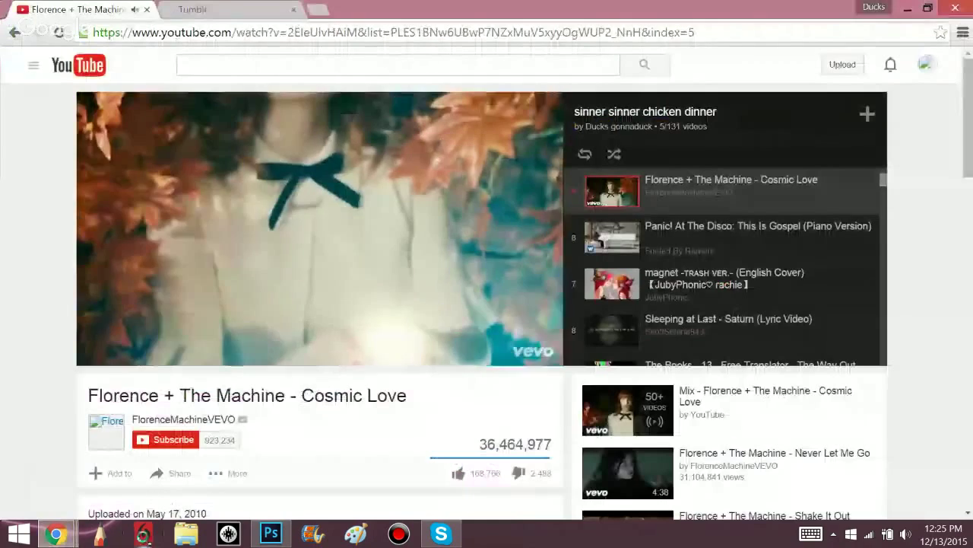
left_click(222, 9)
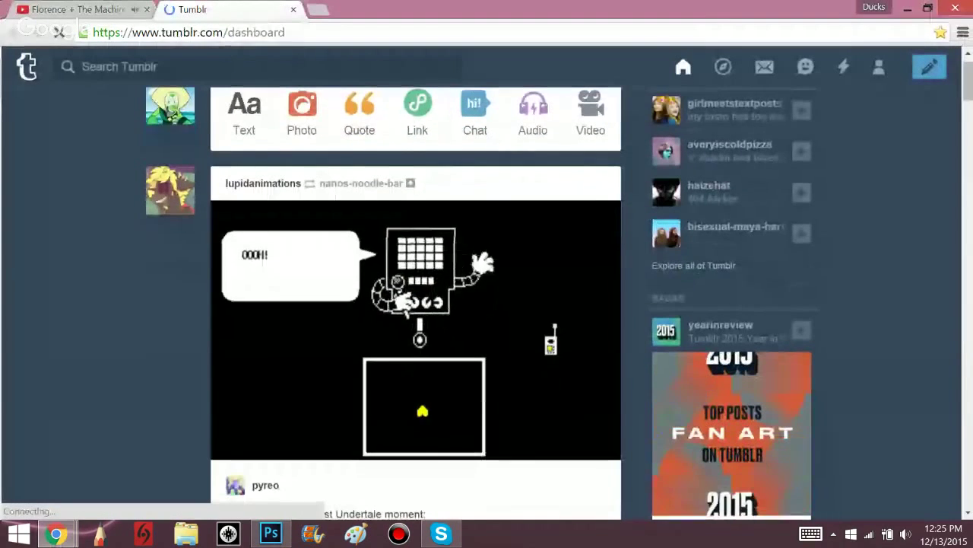
left_click(878, 67)
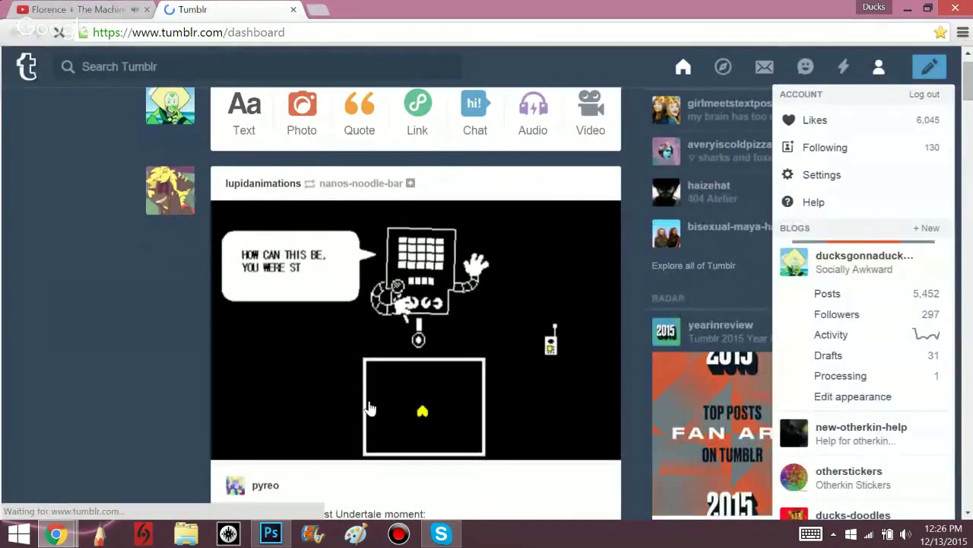
key("alt+Tab")
Handwrite "yh ok" and, beneath it, "I'm sorry" in blue above the animal's back.
mouse_move(384, 87)
left_mouse_down()
mouse_move(388, 114)
mouse_move(425, 93)
left_mouse_up()
left_click_drag(433, 79, 447, 74)
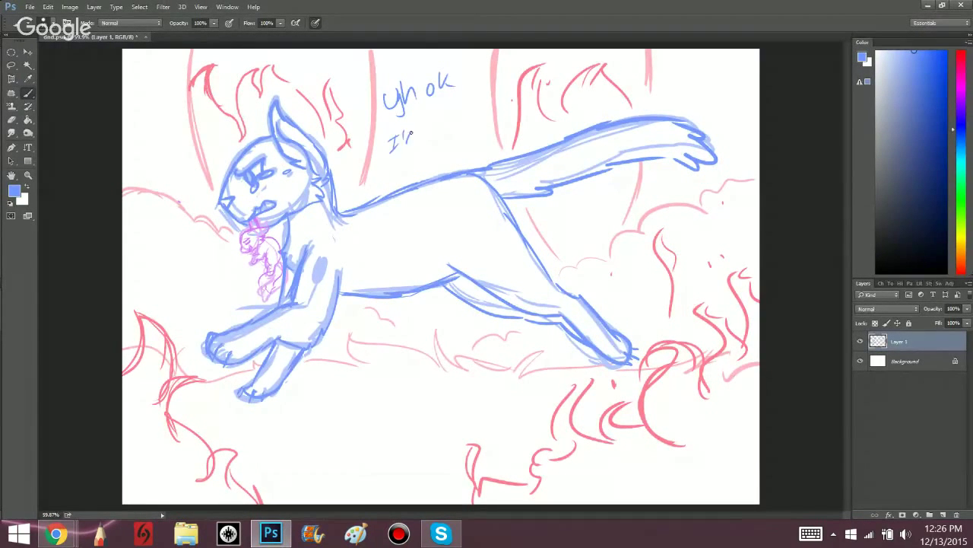
left_click_drag(438, 119, 429, 130)
left_click_drag(446, 120, 456, 115)
left_click_drag(456, 124, 462, 114)
left_click_drag(463, 111, 460, 138)
Continue the handwritten blue note with "something" and one more word beneath it, just above the animal's back.
left_click_drag(410, 157, 438, 150)
left_click_drag(433, 139, 444, 137)
left_click_drag(446, 131, 449, 146)
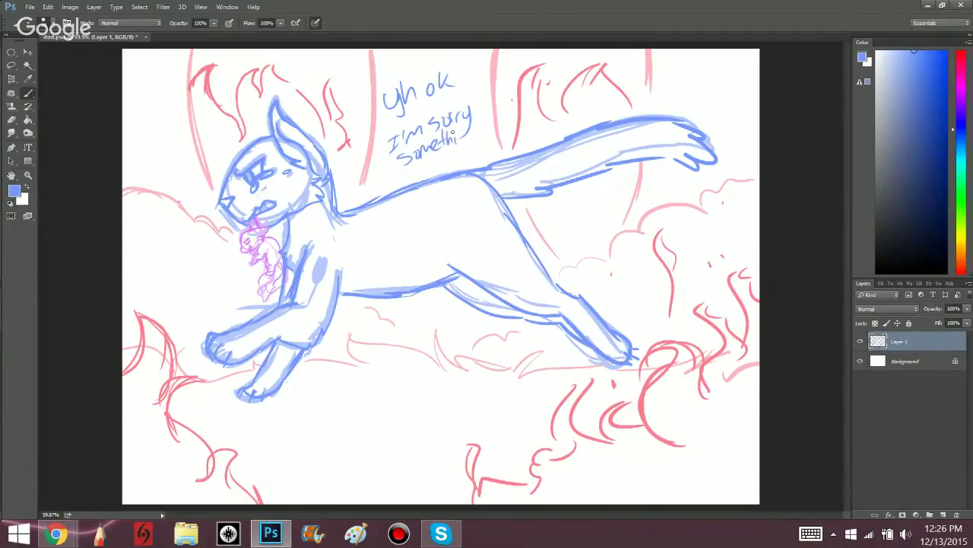
left_click_drag(426, 156, 448, 163)
mouse_move(453, 146)
left_mouse_down()
mouse_move(454, 166)
mouse_move(476, 144)
left_mouse_up()
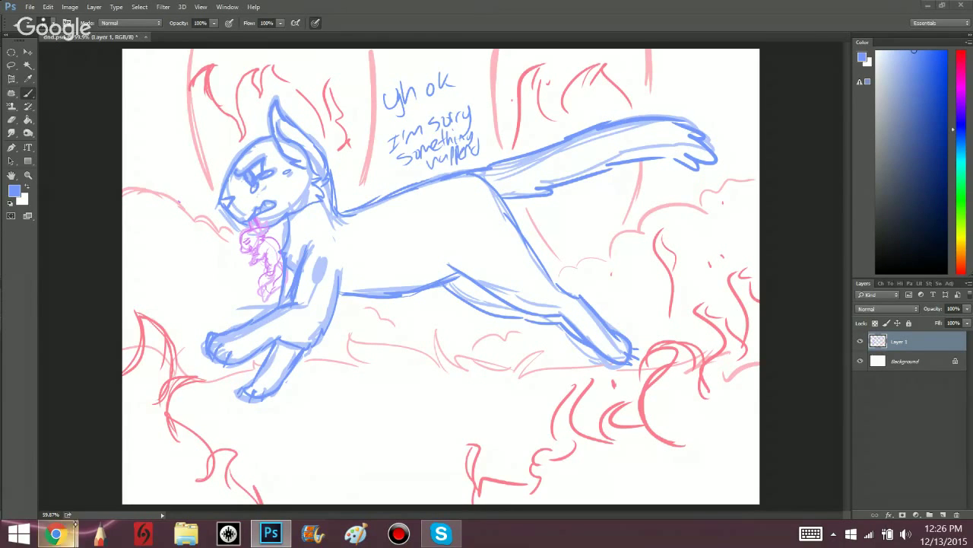
Switch to the Hangouts window in Chrome to check the live broadcast.
mouse_move(56, 534)
left_click(256, 462)
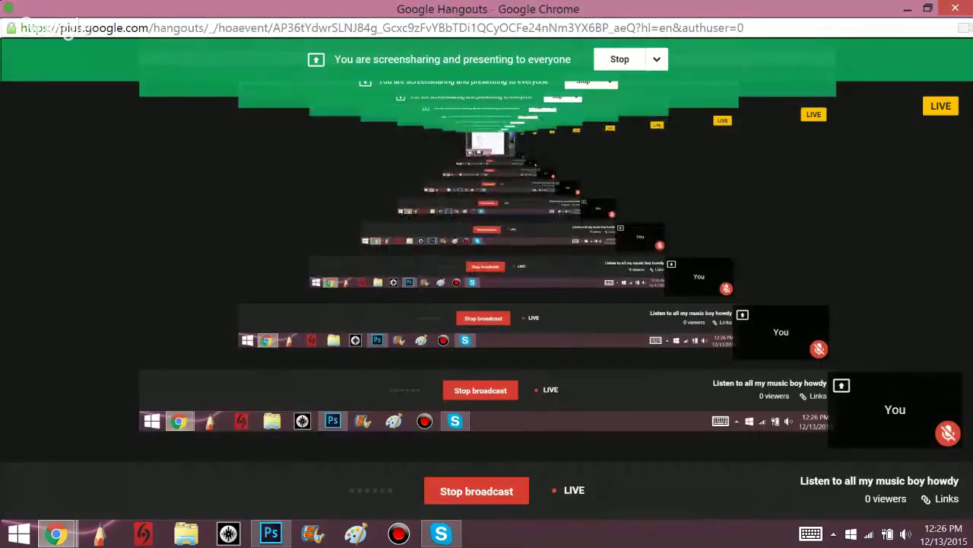